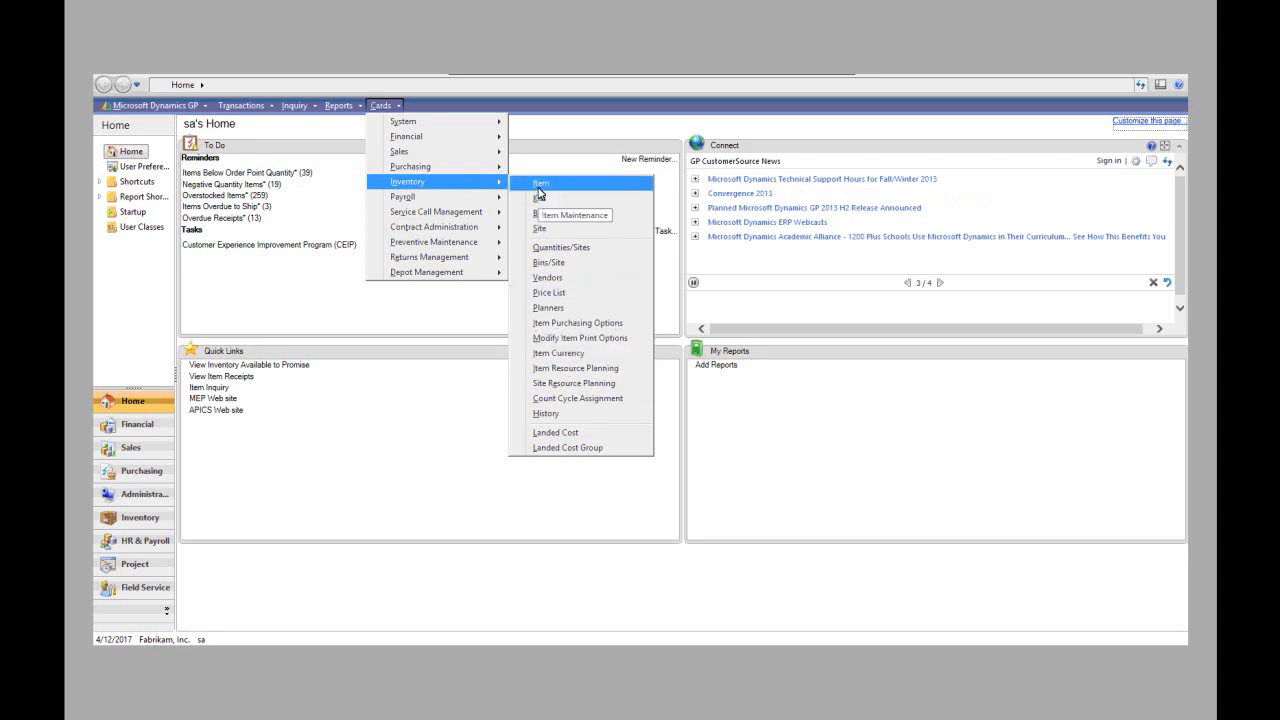
Open Item Maintenance from the inventory cards and load item 1GPROC
click(540, 188)
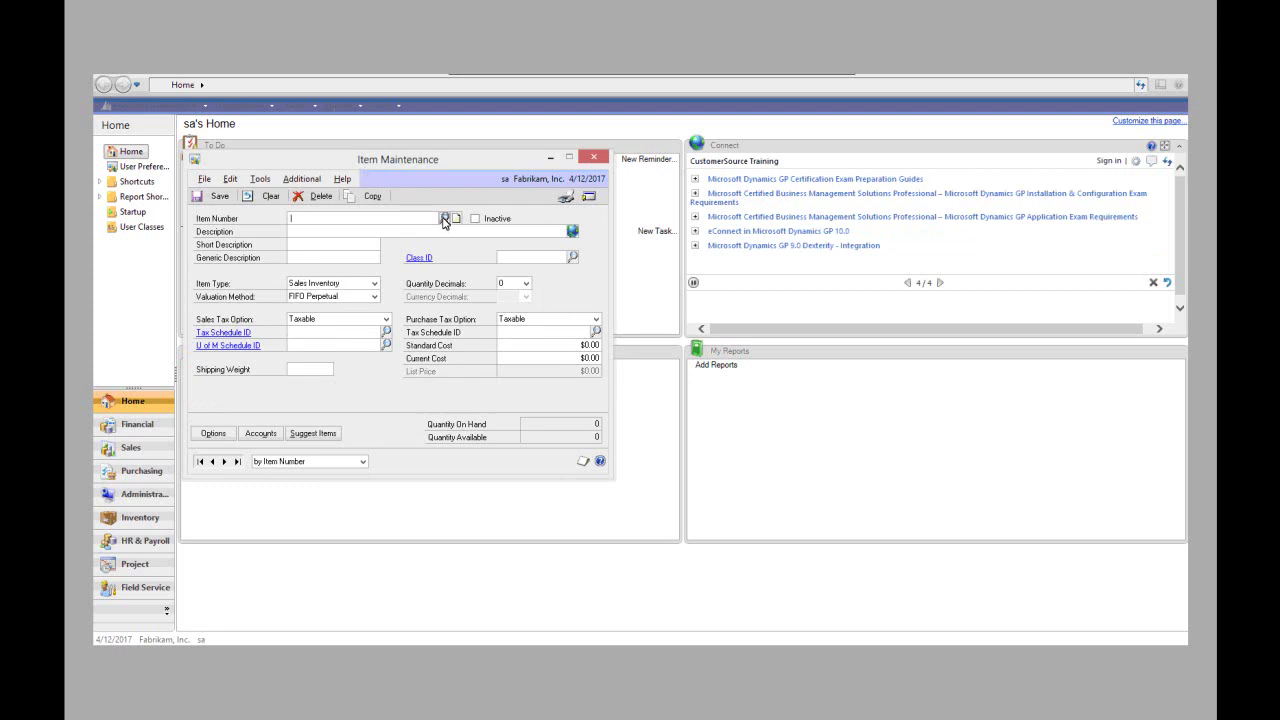
click(445, 220)
click(337, 206)
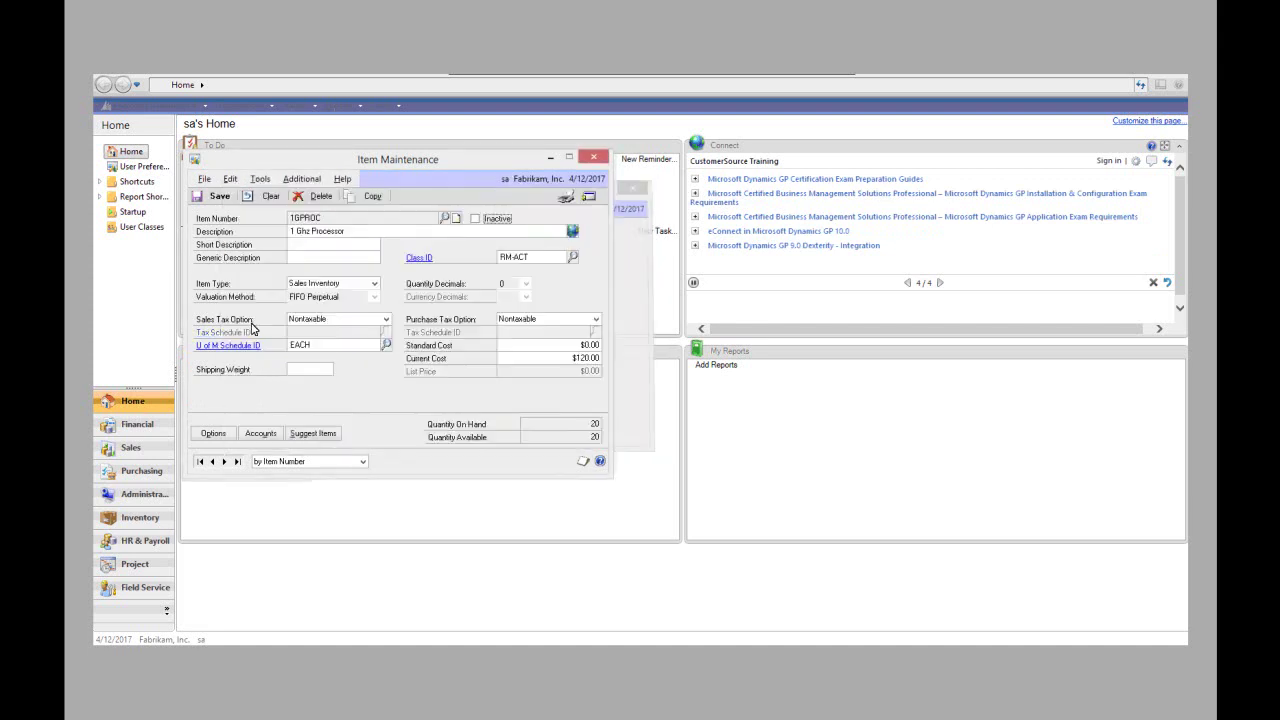
Open Item Resource Planning for item 1GPROC from its item card
click(588, 199)
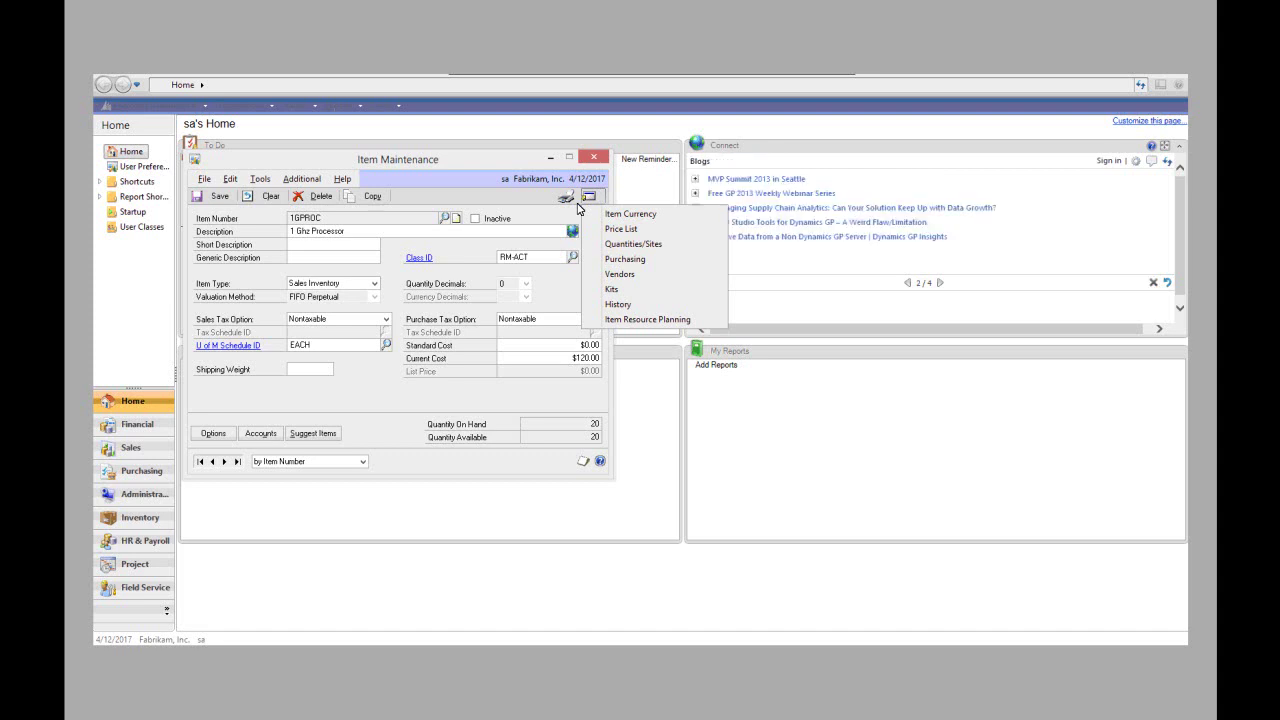
click(649, 320)
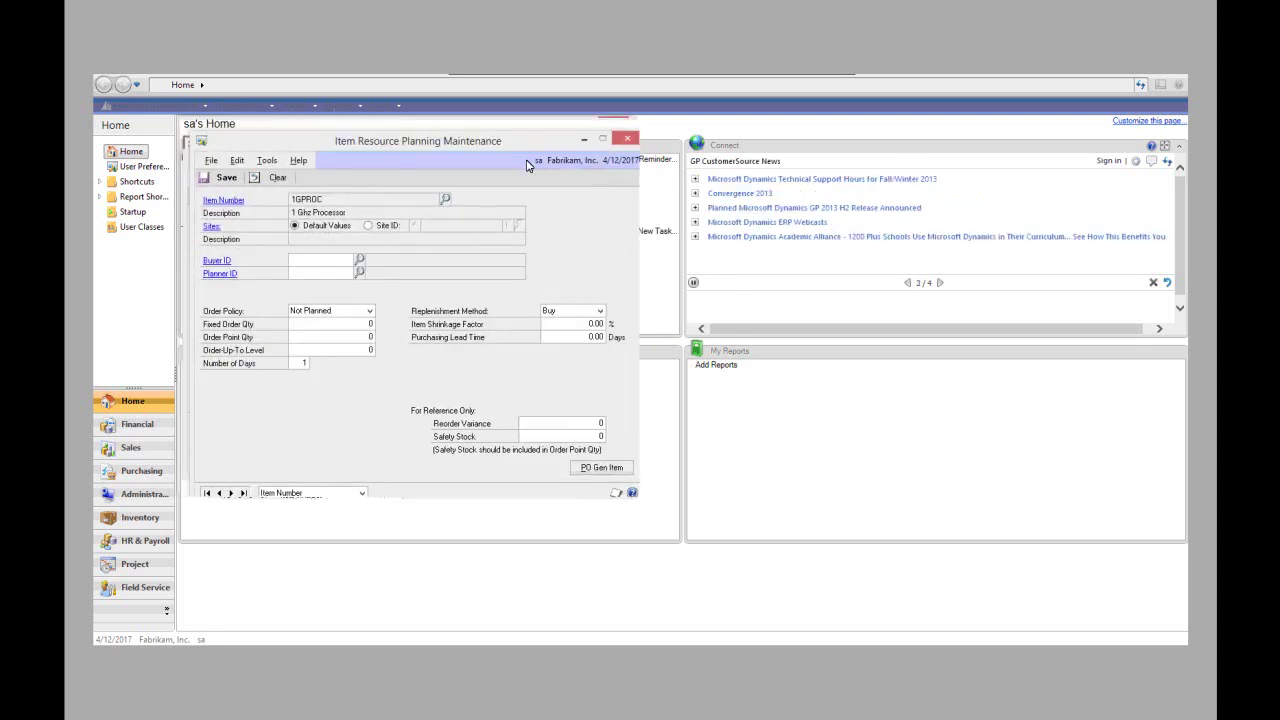
drag(450, 140, 459, 140)
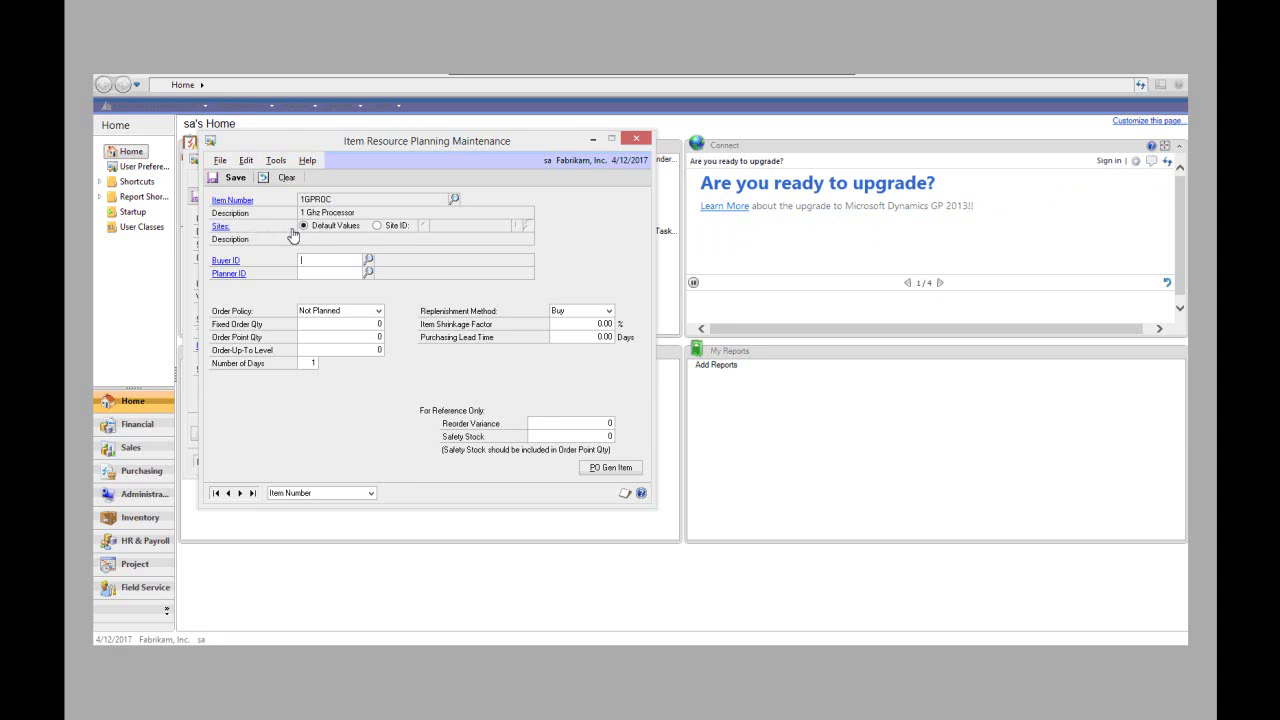
Switch the planning from default values to a specific site and choose the WAREHOUSE site
click(378, 226)
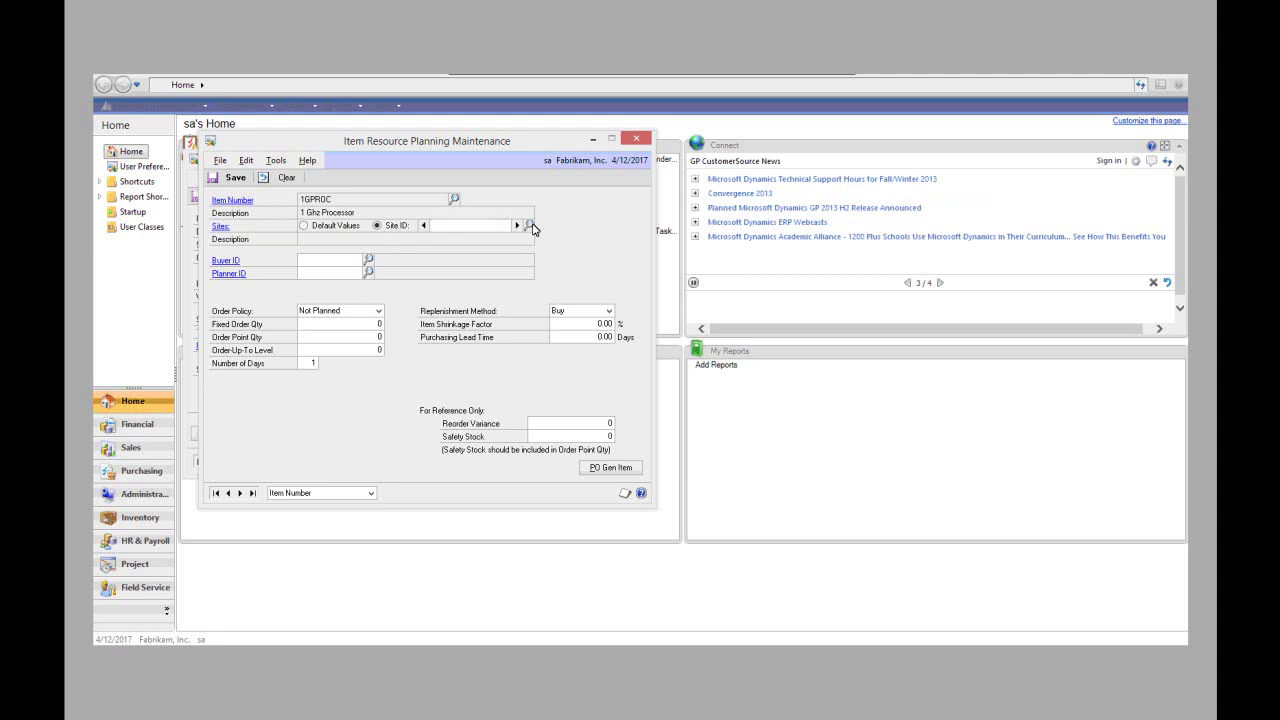
click(526, 225)
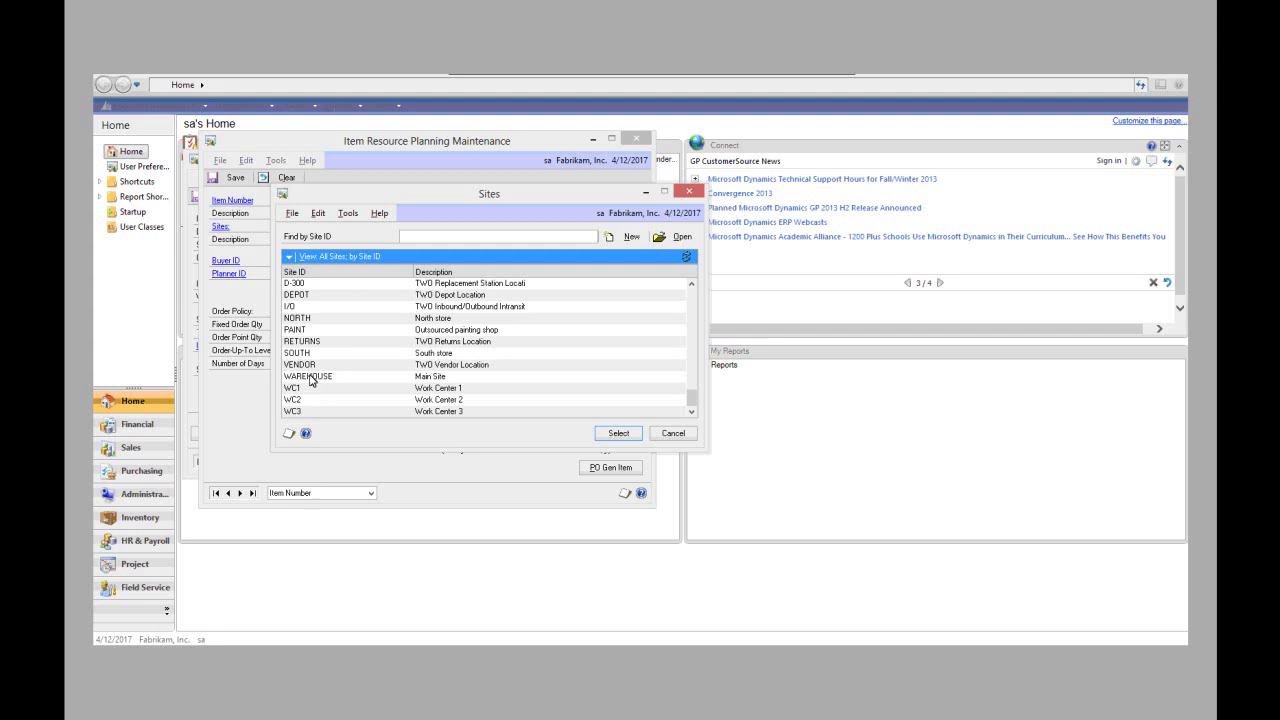
double_click(313, 379)
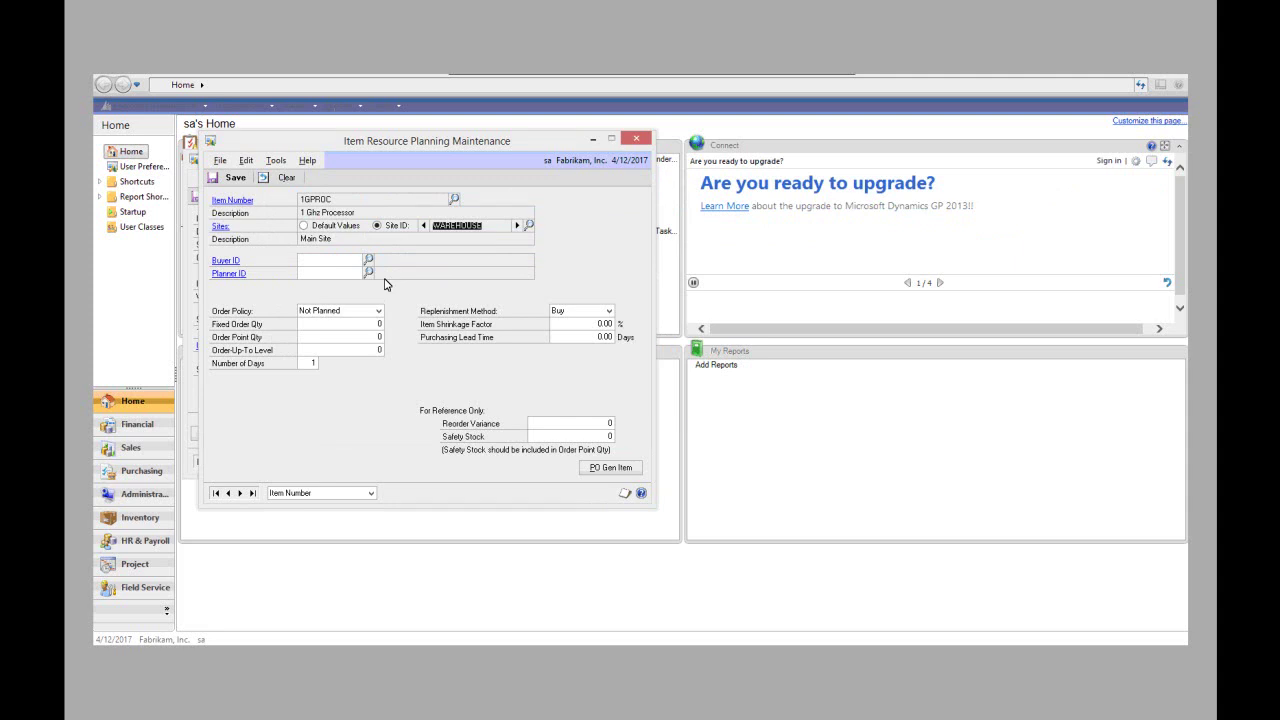
click(528, 225)
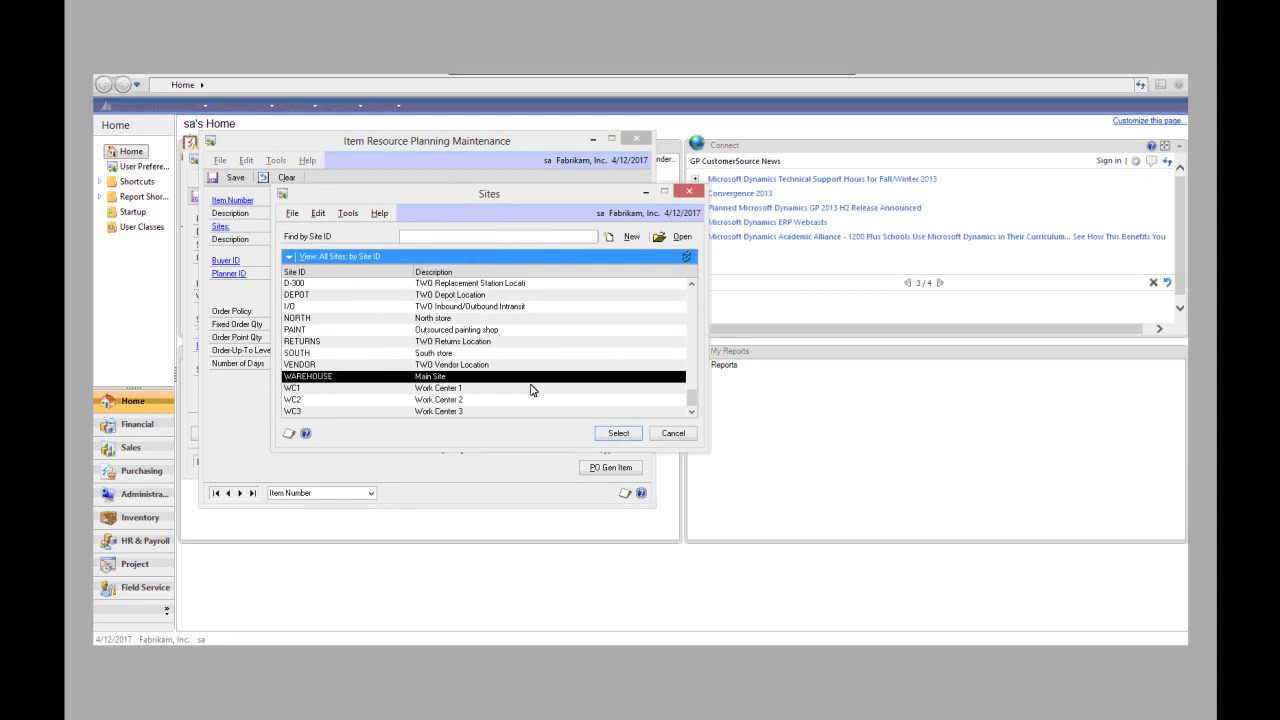
click(673, 434)
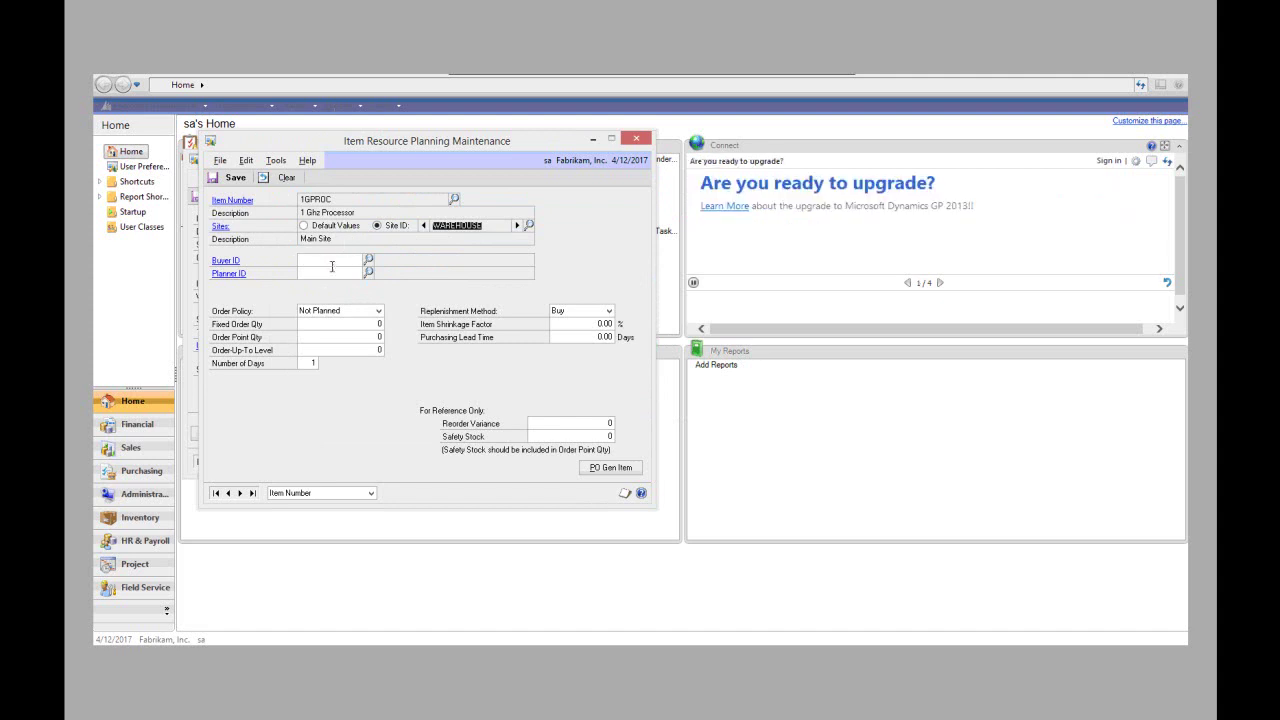
Set the order policy for 1GPROC at the WAREHOUSE site to Use PO Gen
click(335, 264)
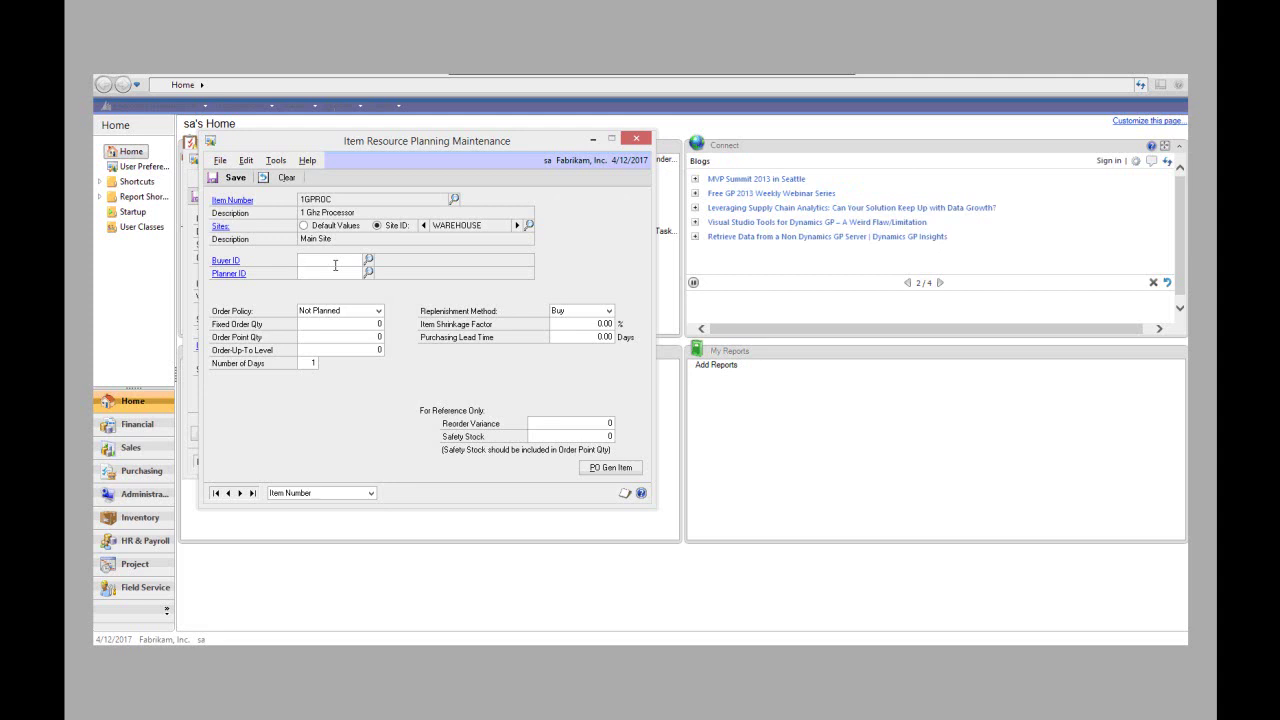
click(335, 264)
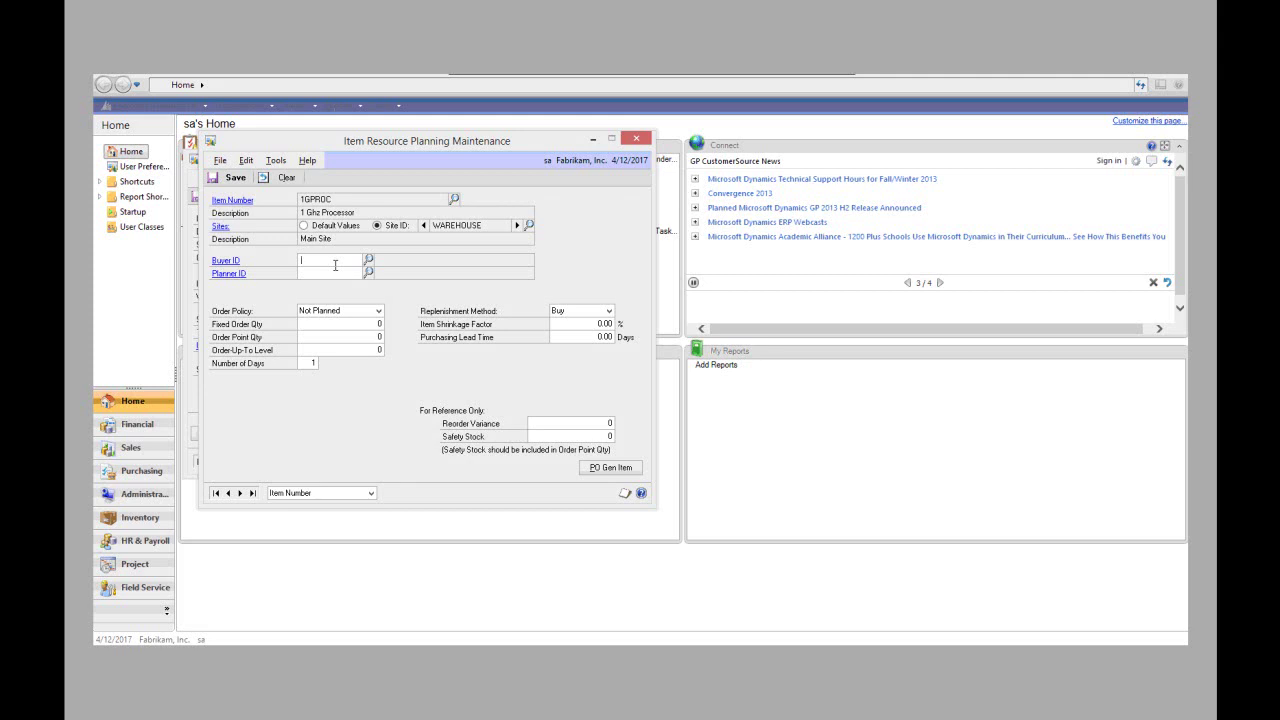
click(379, 311)
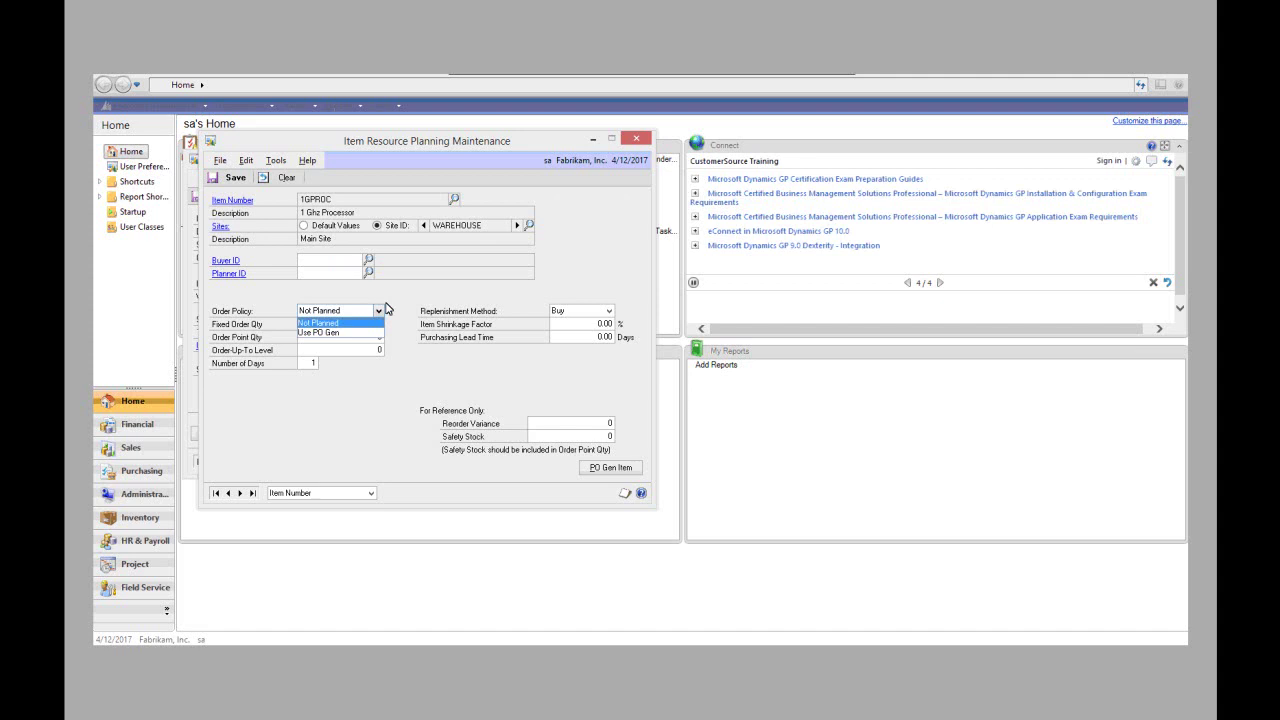
click(244, 320)
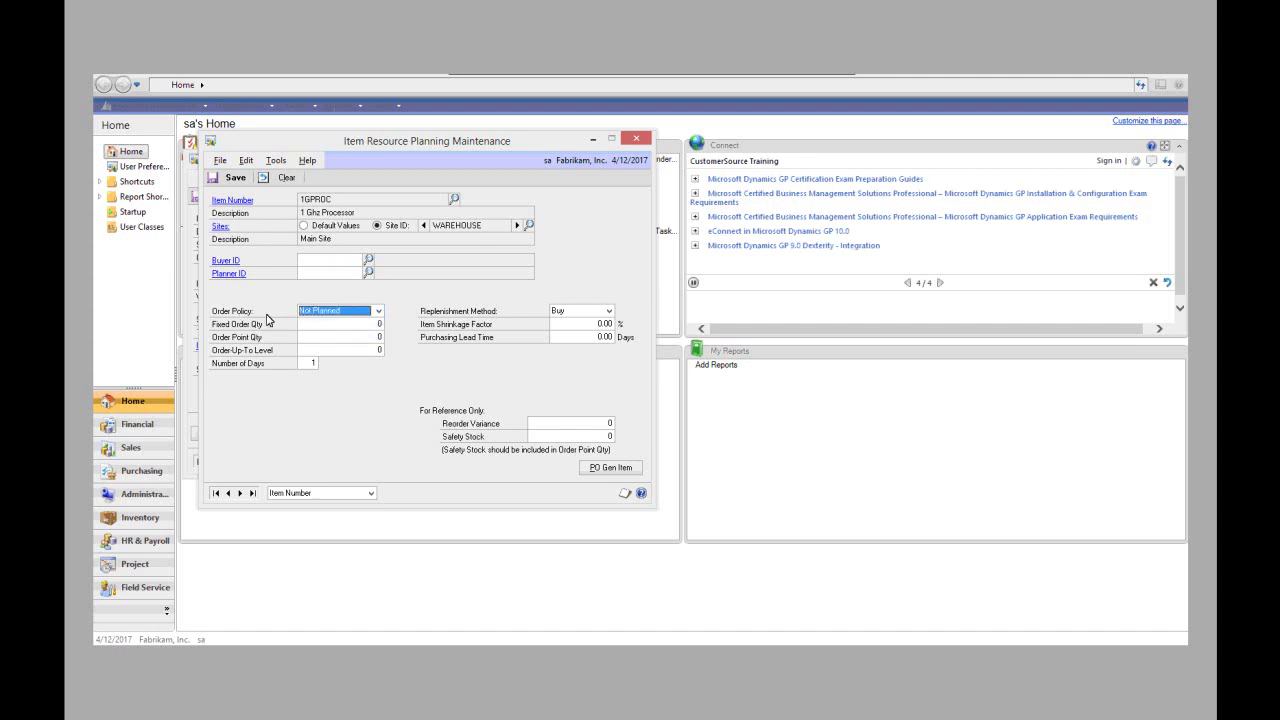
click(380, 313)
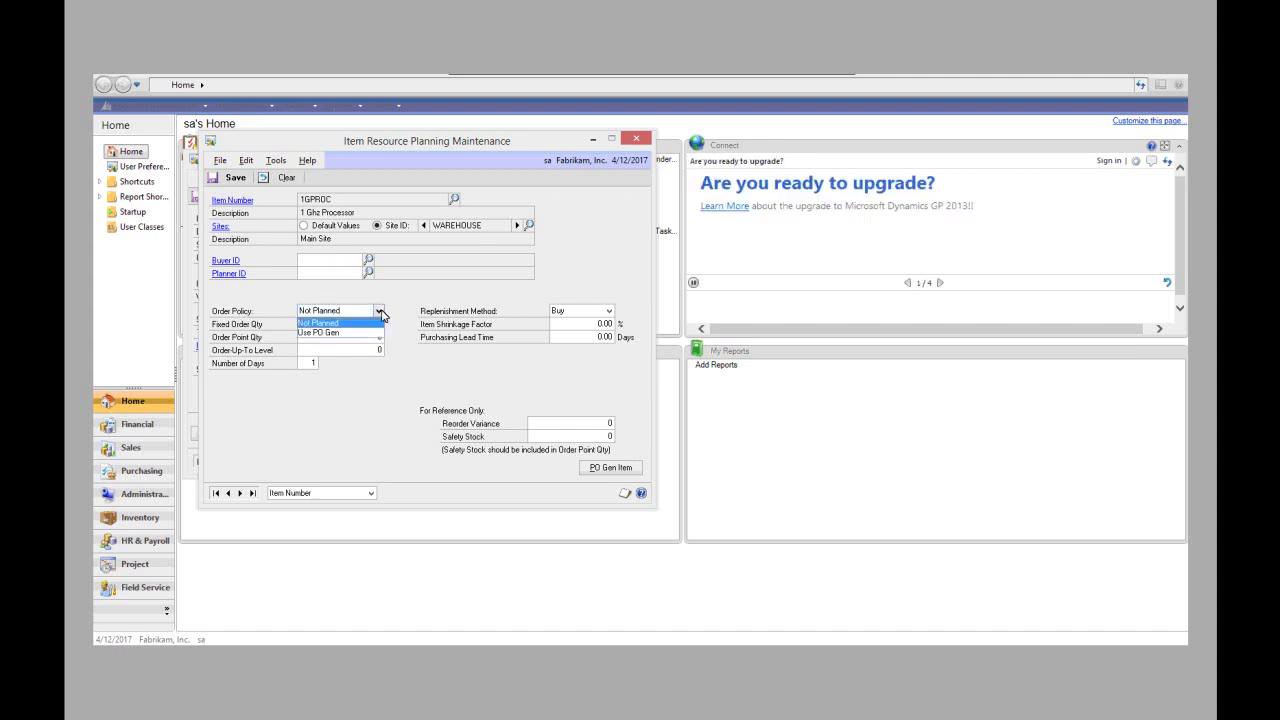
click(342, 334)
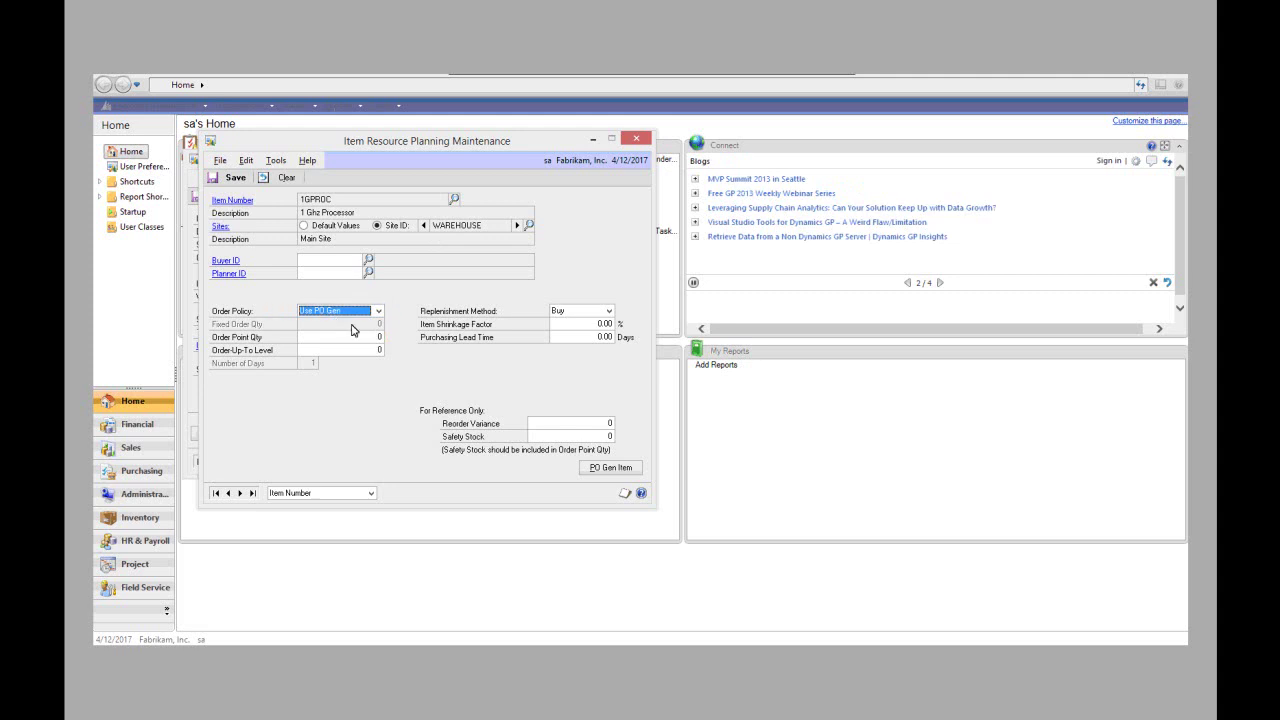
Set the order point quantity to 25 and the order-up-to level to 500
click(369, 337)
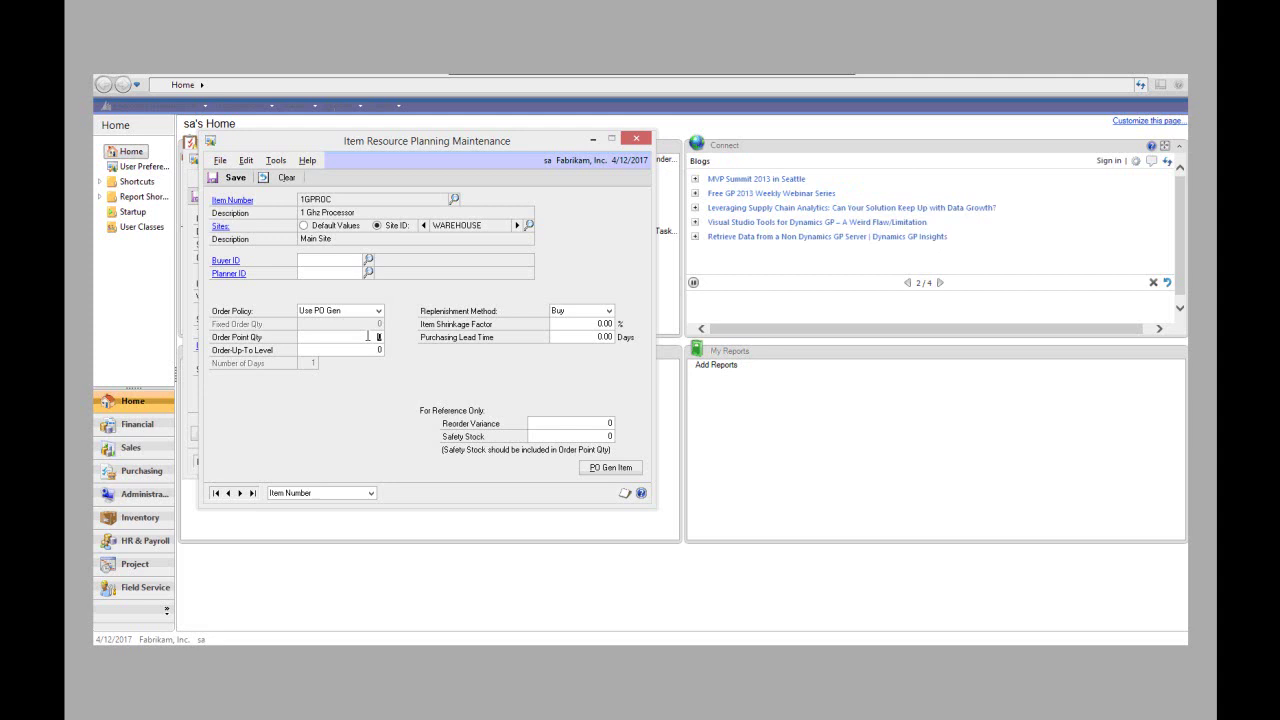
text(25)
key(Tab)
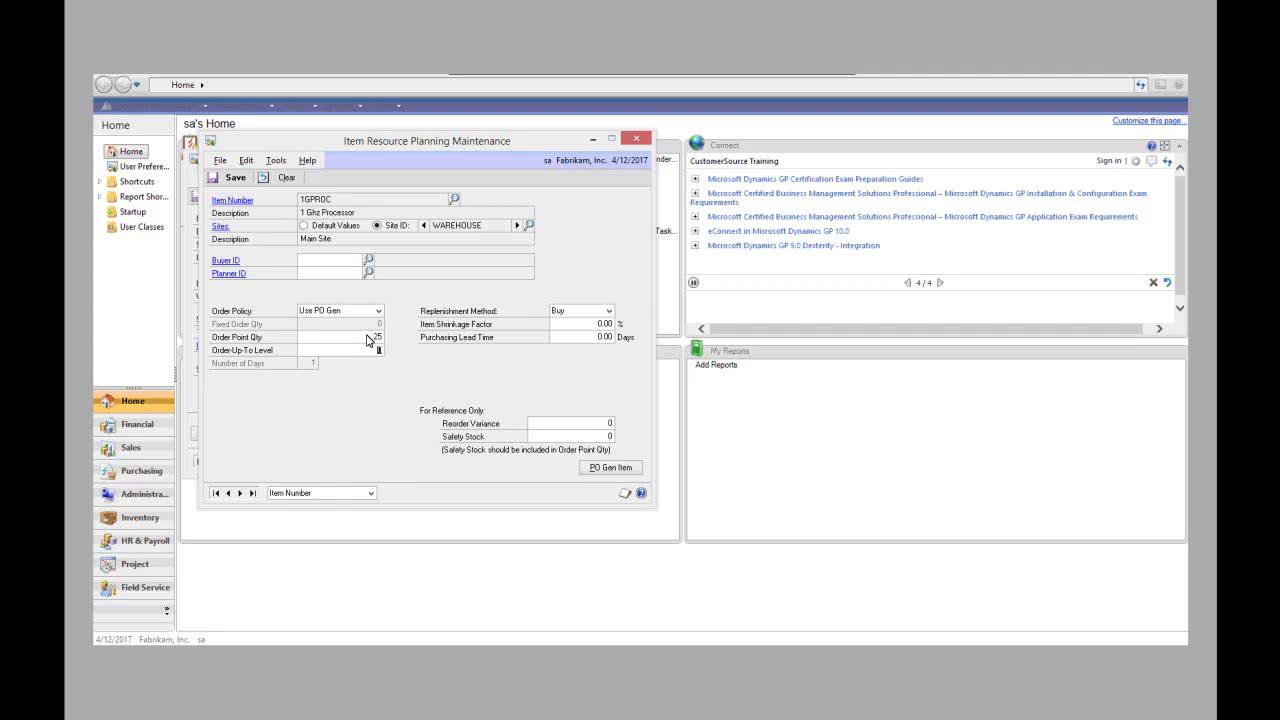
text(500)
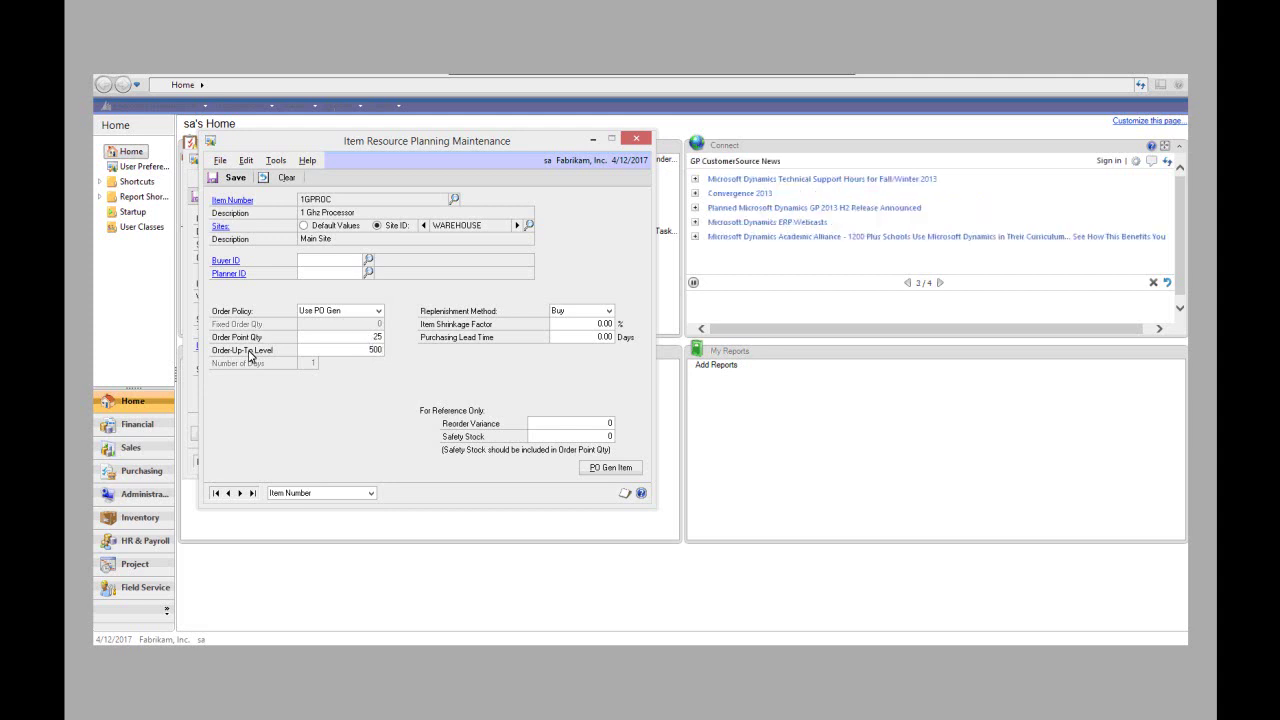
click(299, 350)
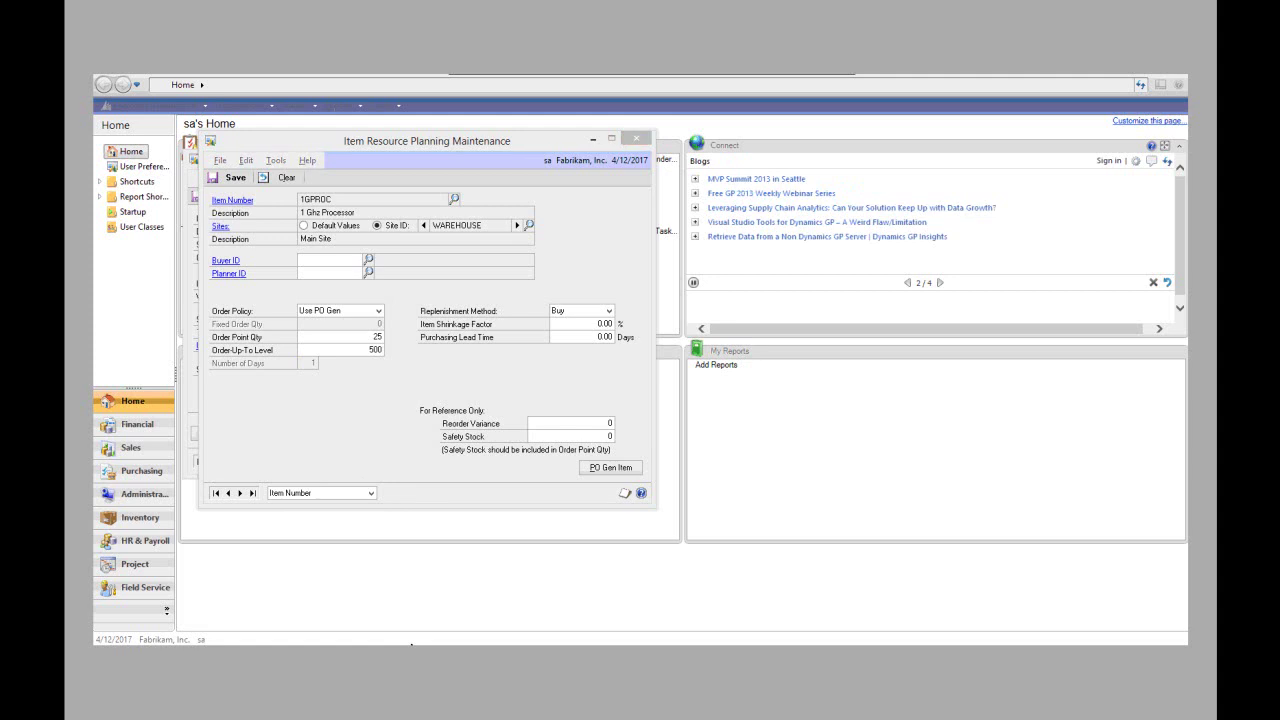
Switch to PowerPoint and present the Setup slide followed by the PO Gen Item slide
key(alt+Tab)
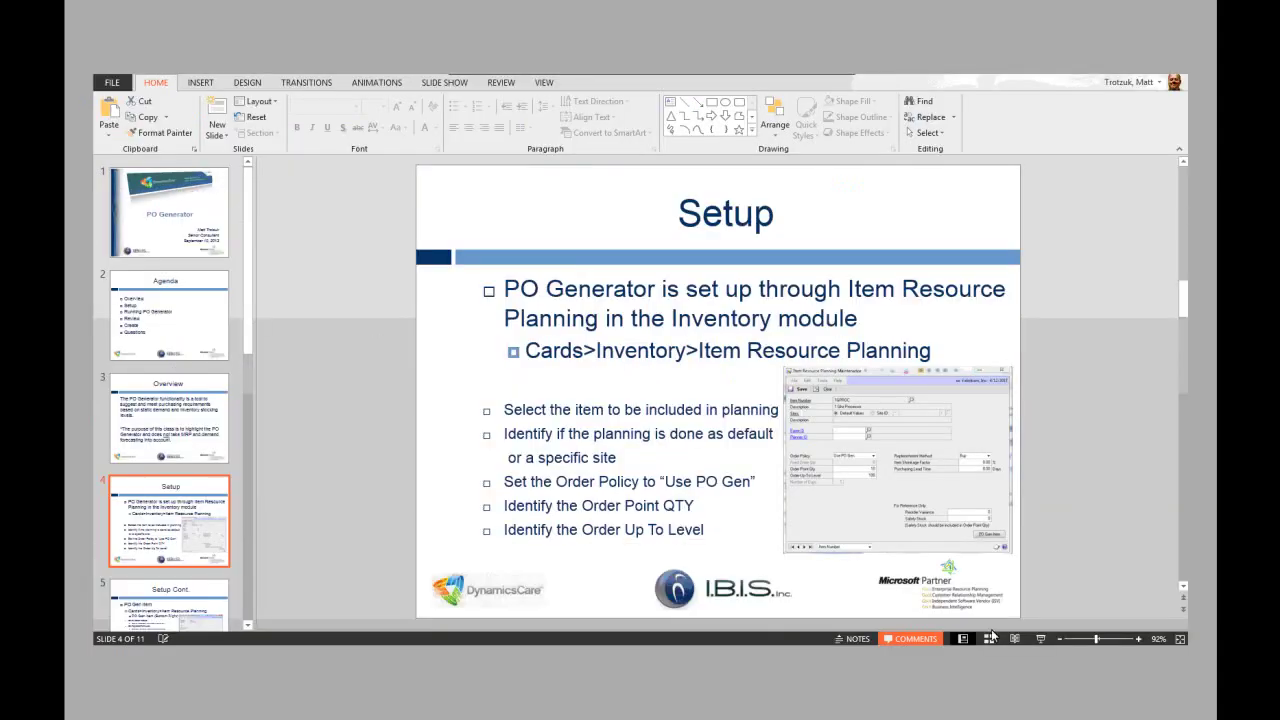
click(1040, 638)
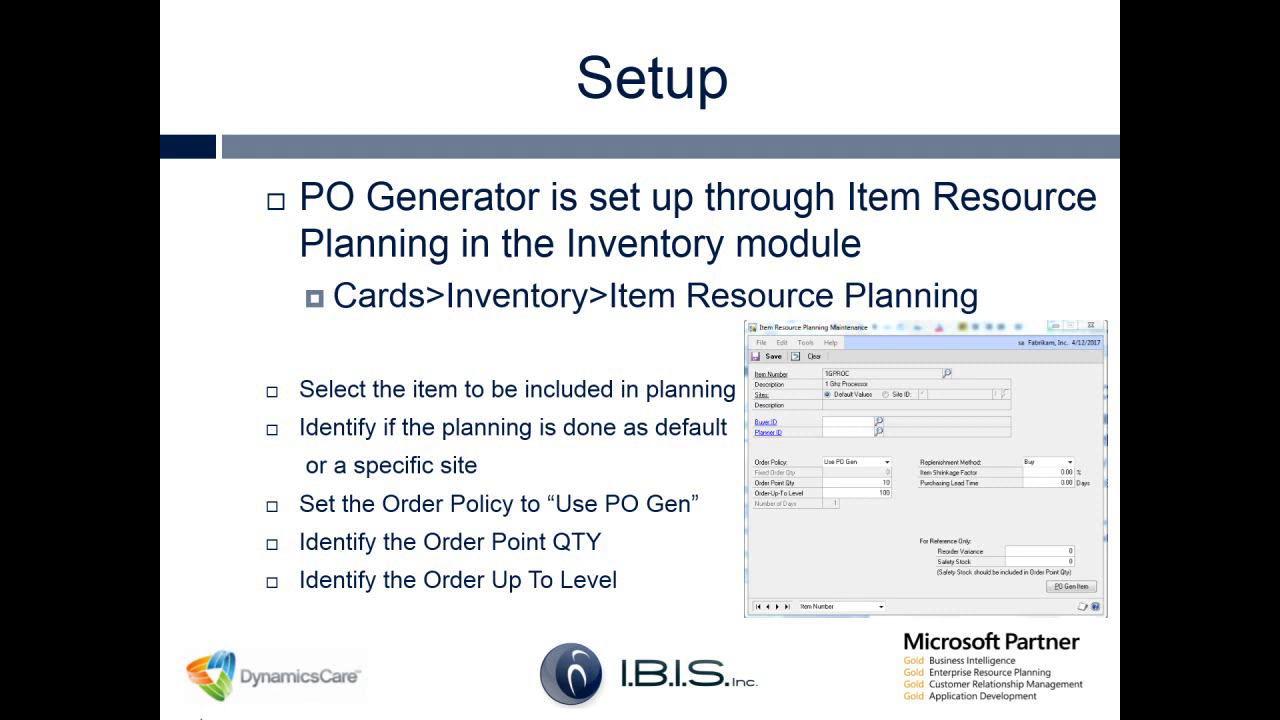
click(203, 713)
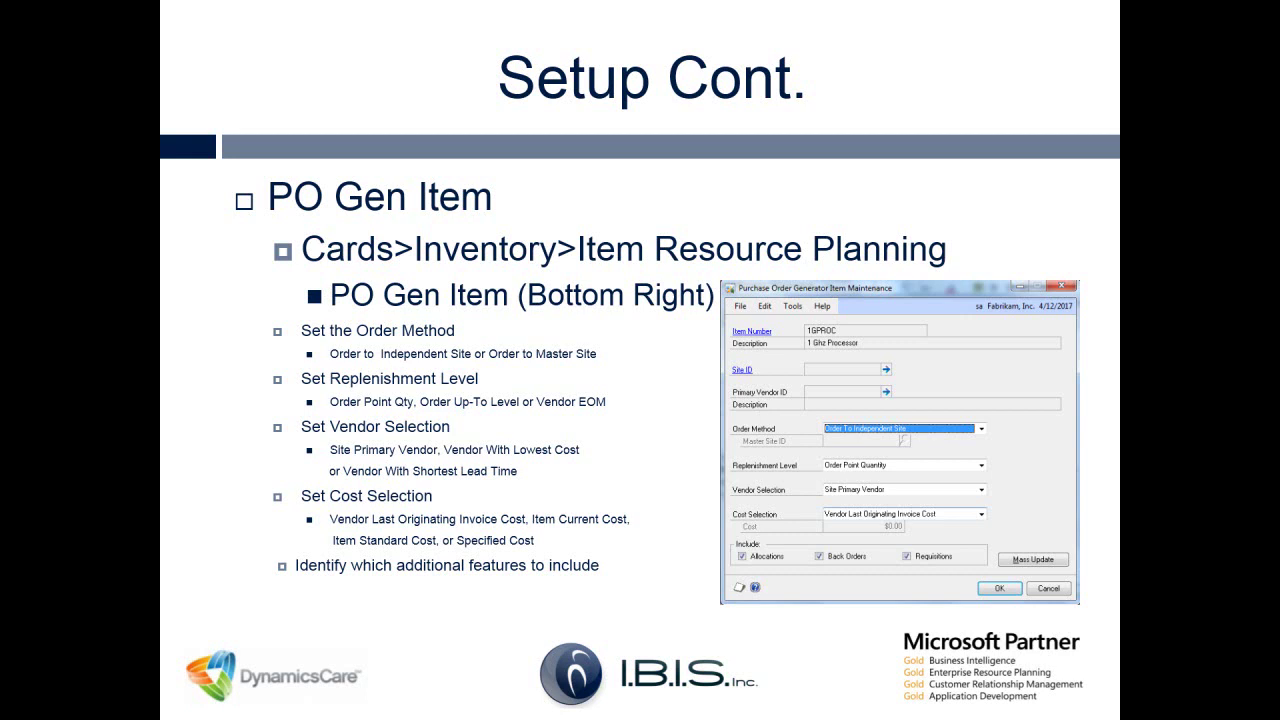
Return to Dynamics GP and open the PO Gen Item settings, placing that window beside the resource planning window
key(alt+Tab)
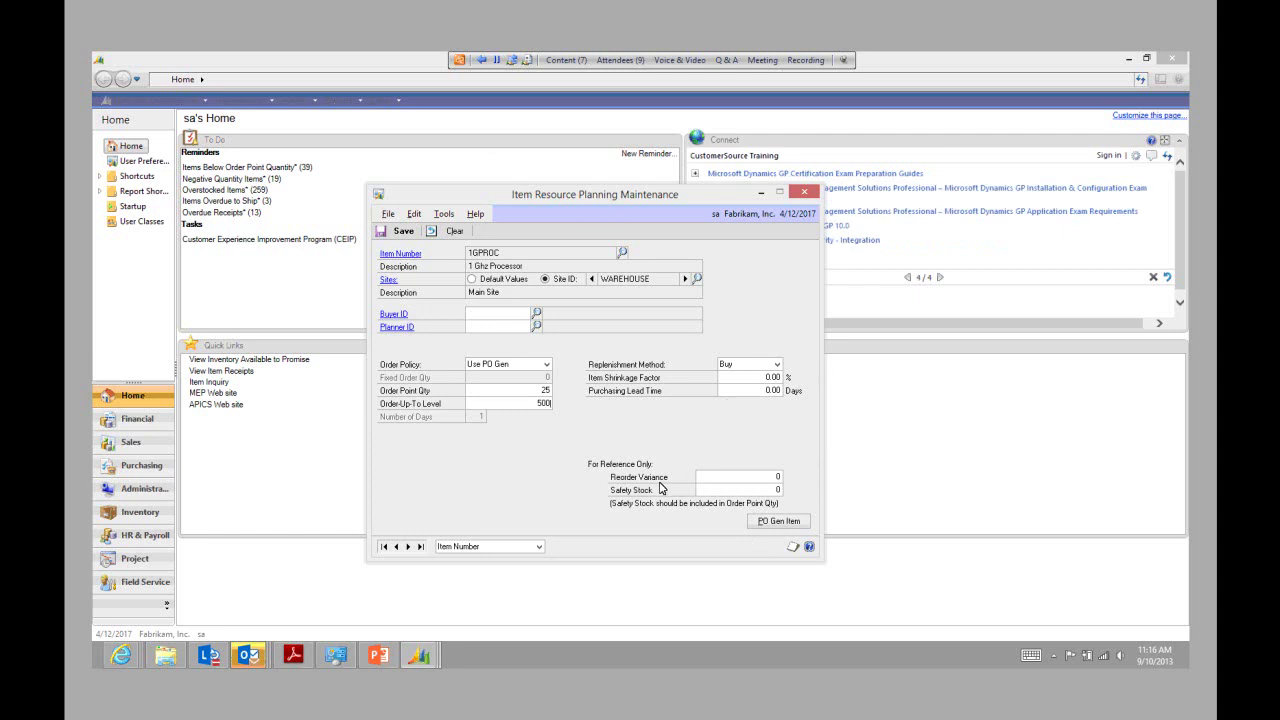
click(773, 521)
drag(394, 131, 630, 195)
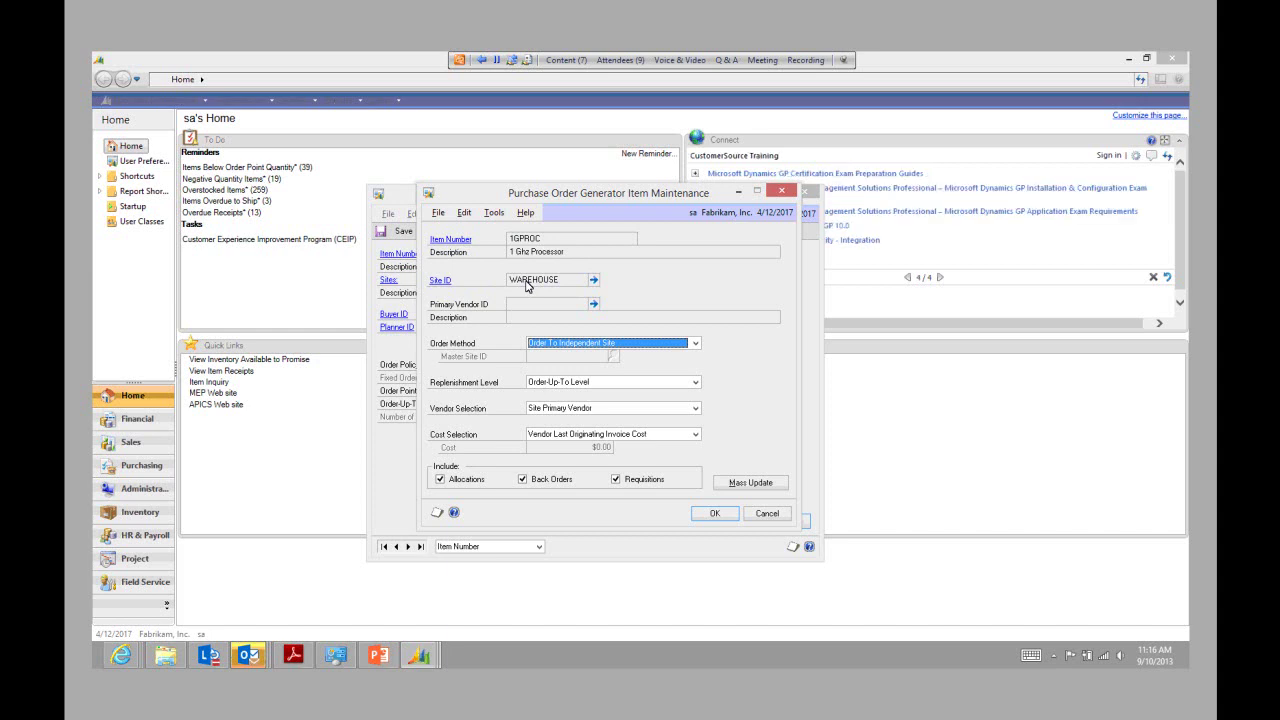
drag(639, 200, 860, 260)
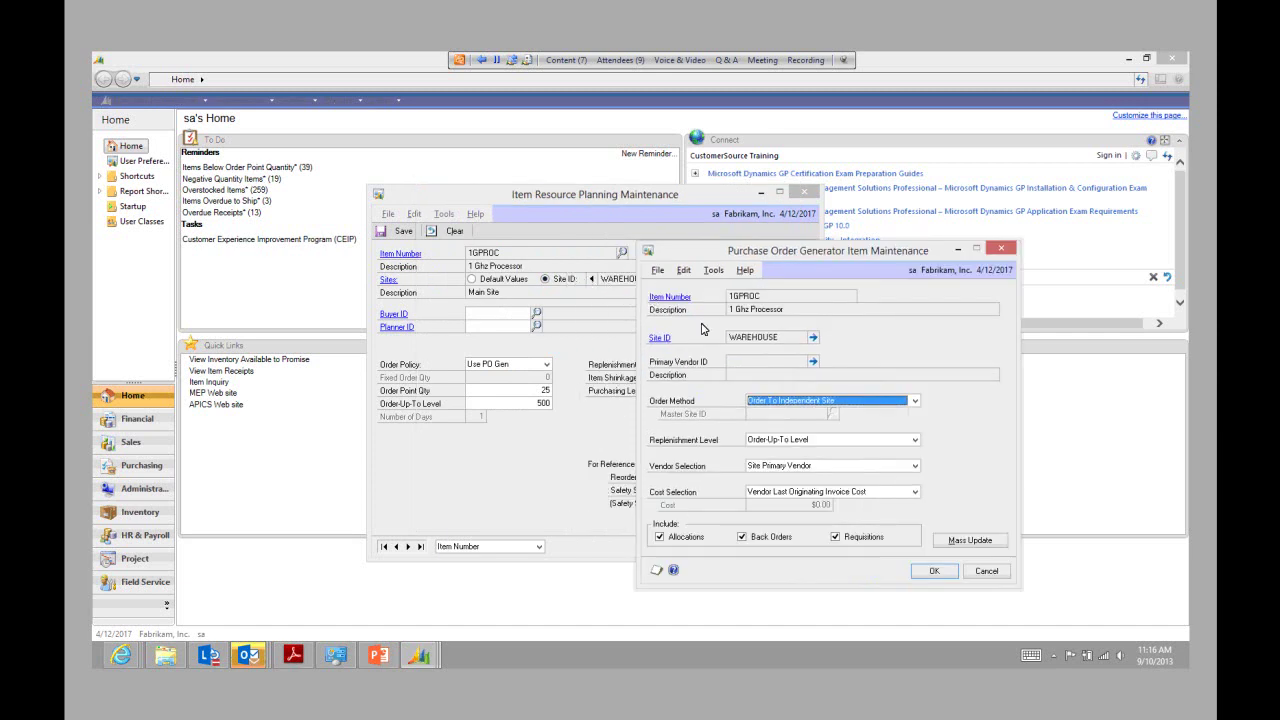
Choose Order To Independent Site as the order method in Purchase Order Generator Item Maintenance
drag(785, 258, 595, 224)
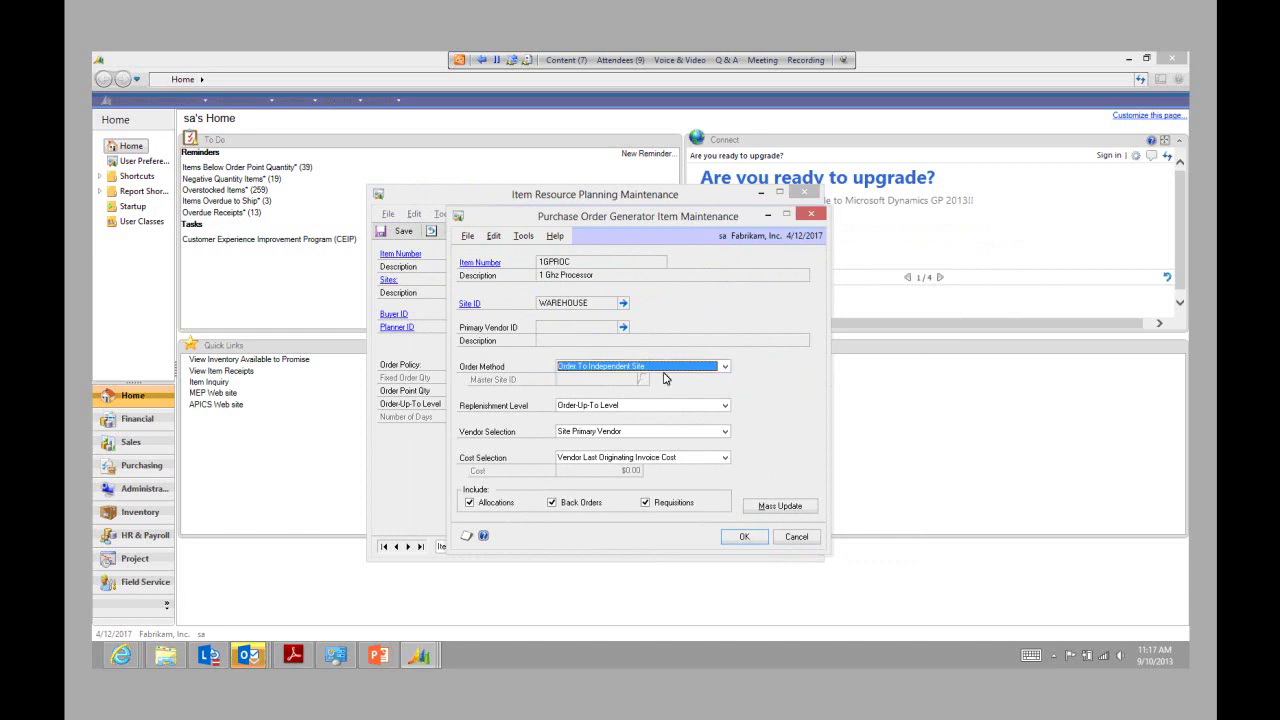
click(724, 369)
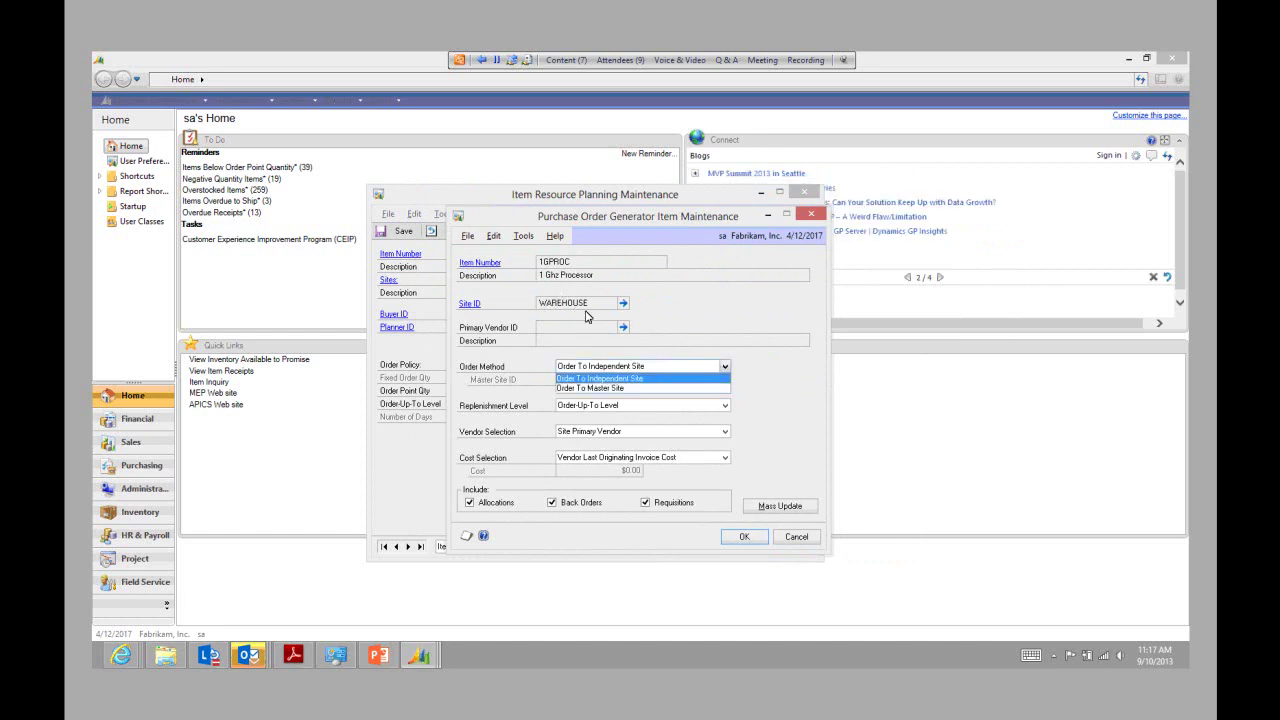
click(582, 379)
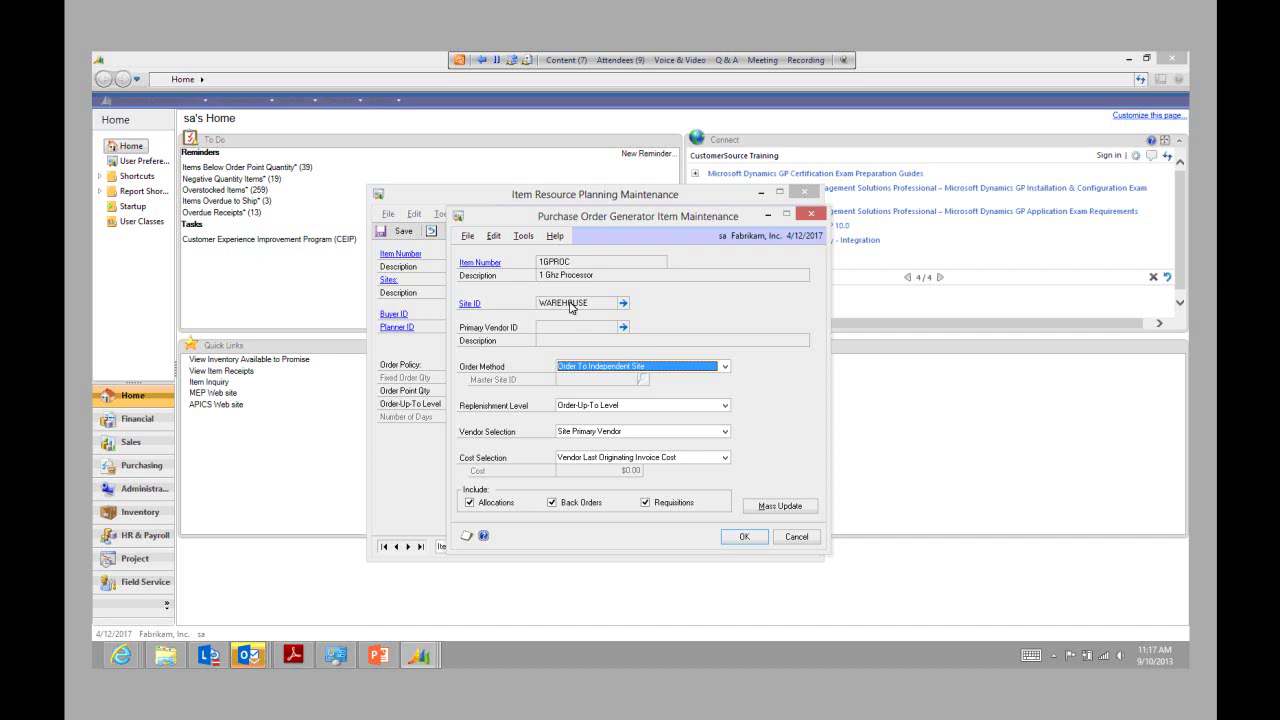
Try Order Point Quantity as the replenishment level and settle on Order-Up-To Level, keeping the planning quantities in view
drag(604, 225, 691, 225)
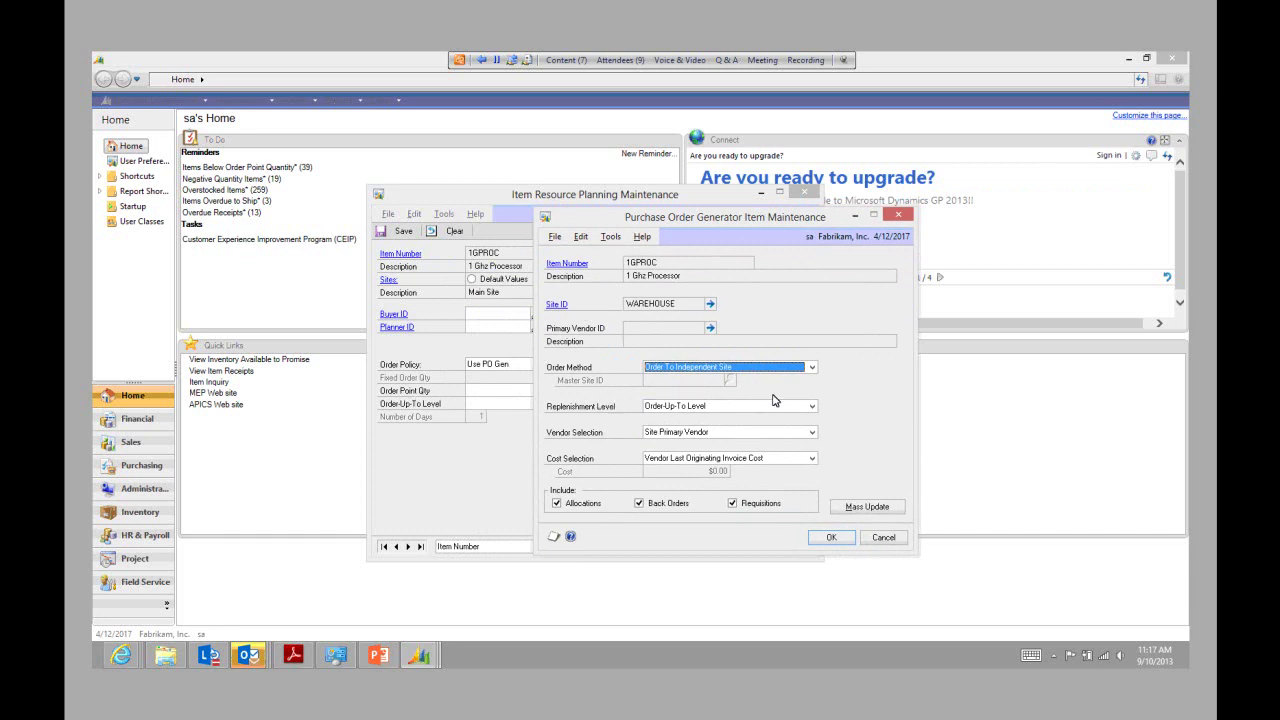
click(812, 407)
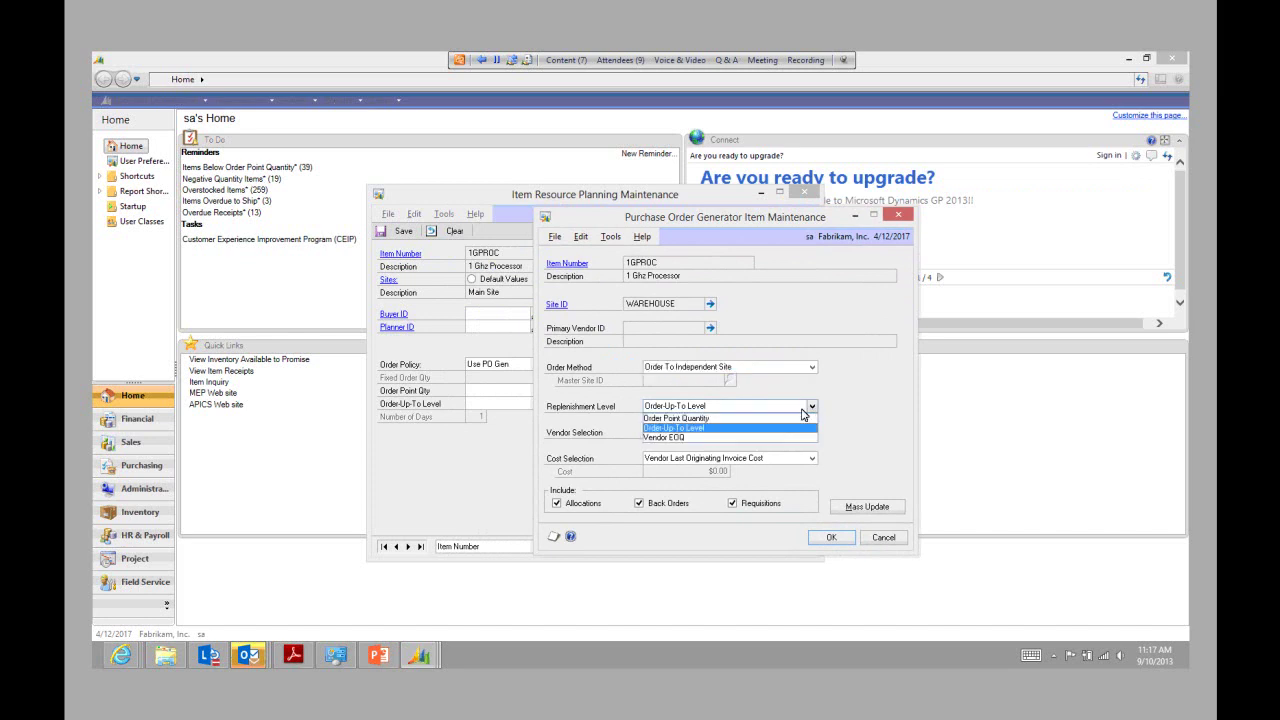
click(755, 418)
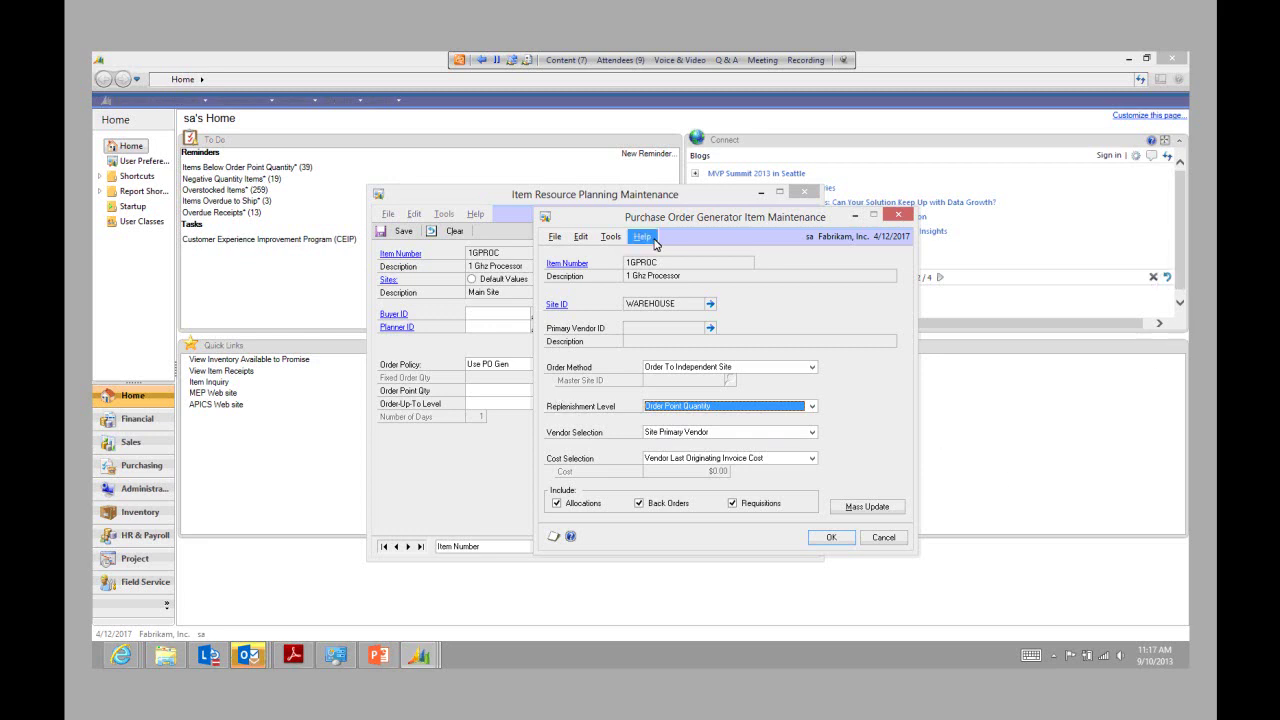
drag(700, 216, 739, 214)
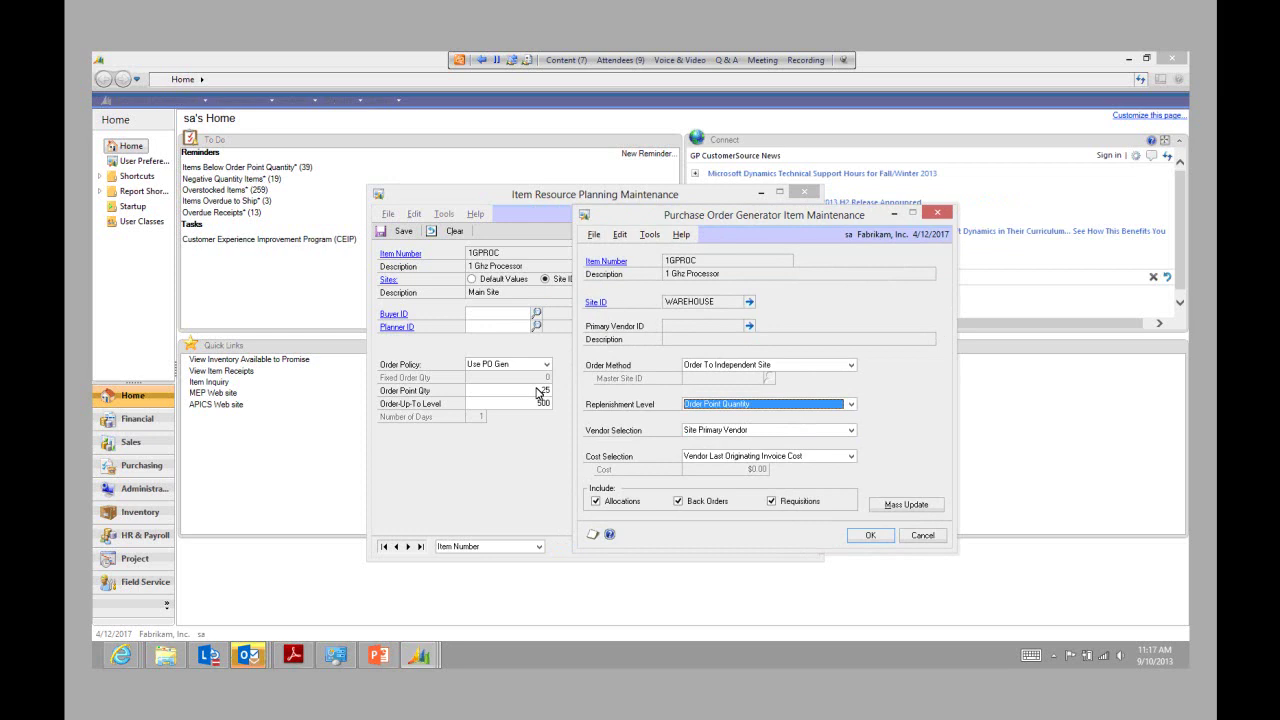
click(851, 404)
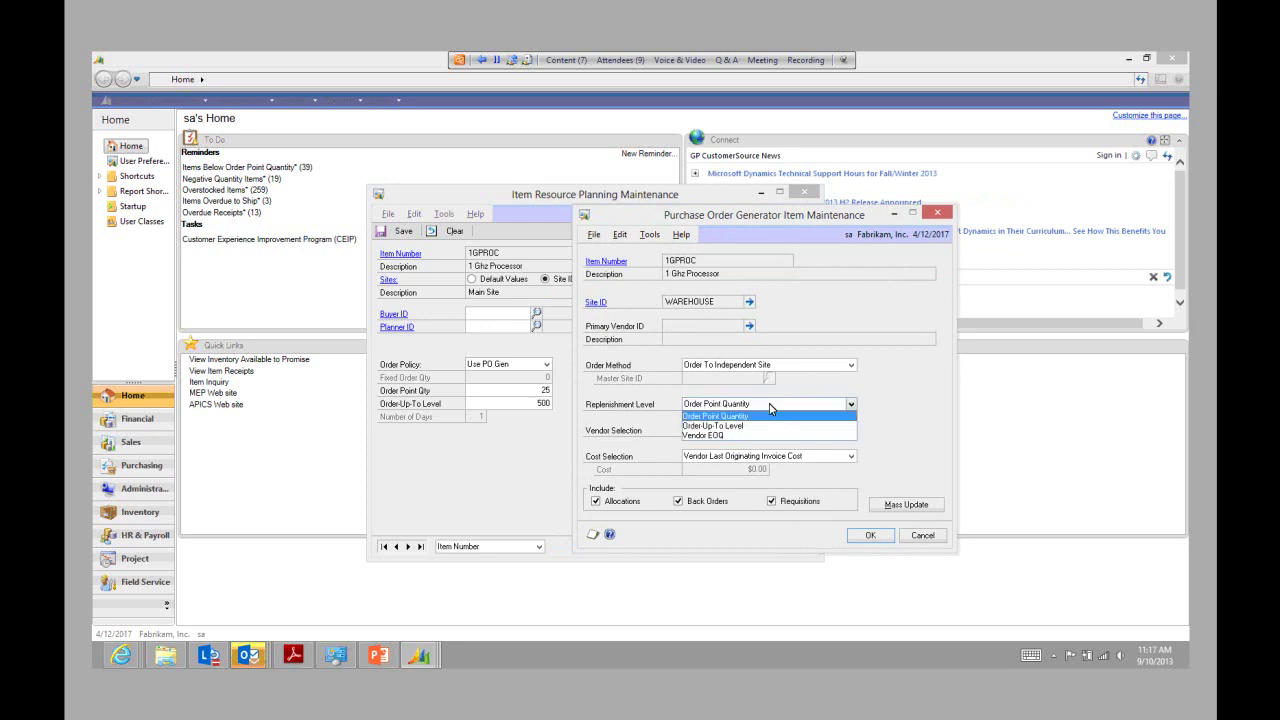
click(730, 426)
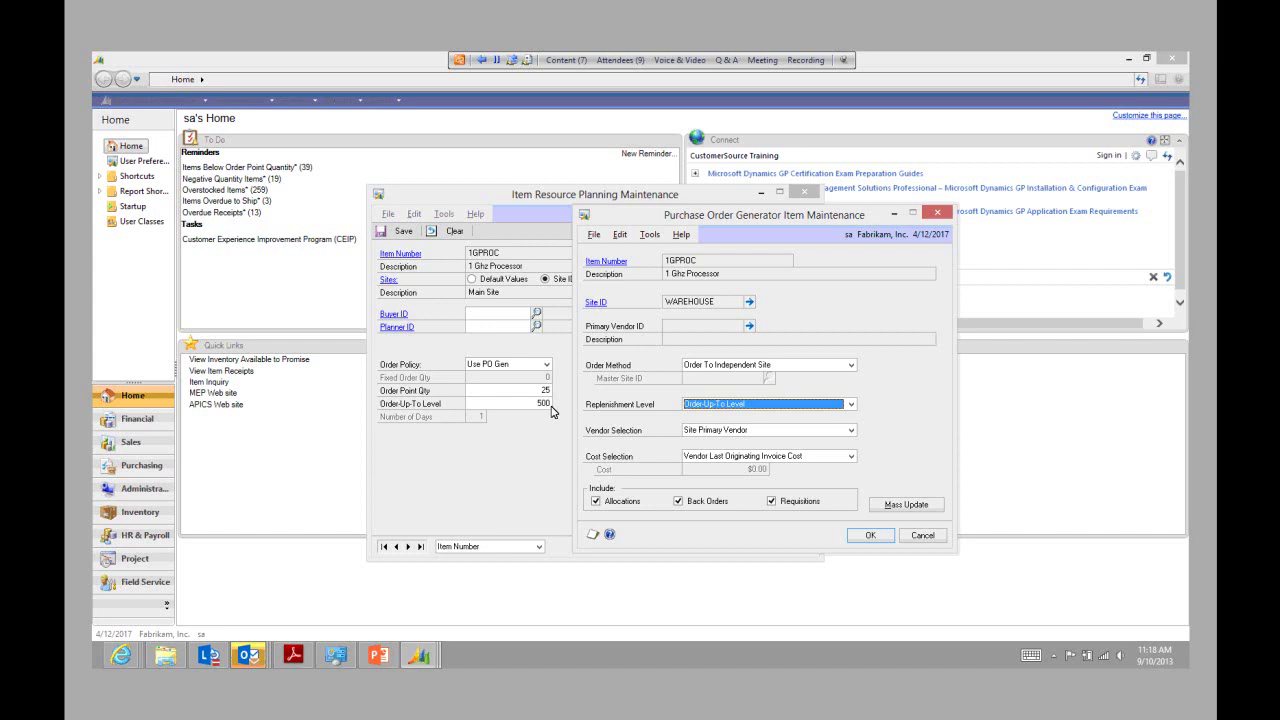
Try Vendor EOQ as the replenishment level for item 1GPROC
click(852, 404)
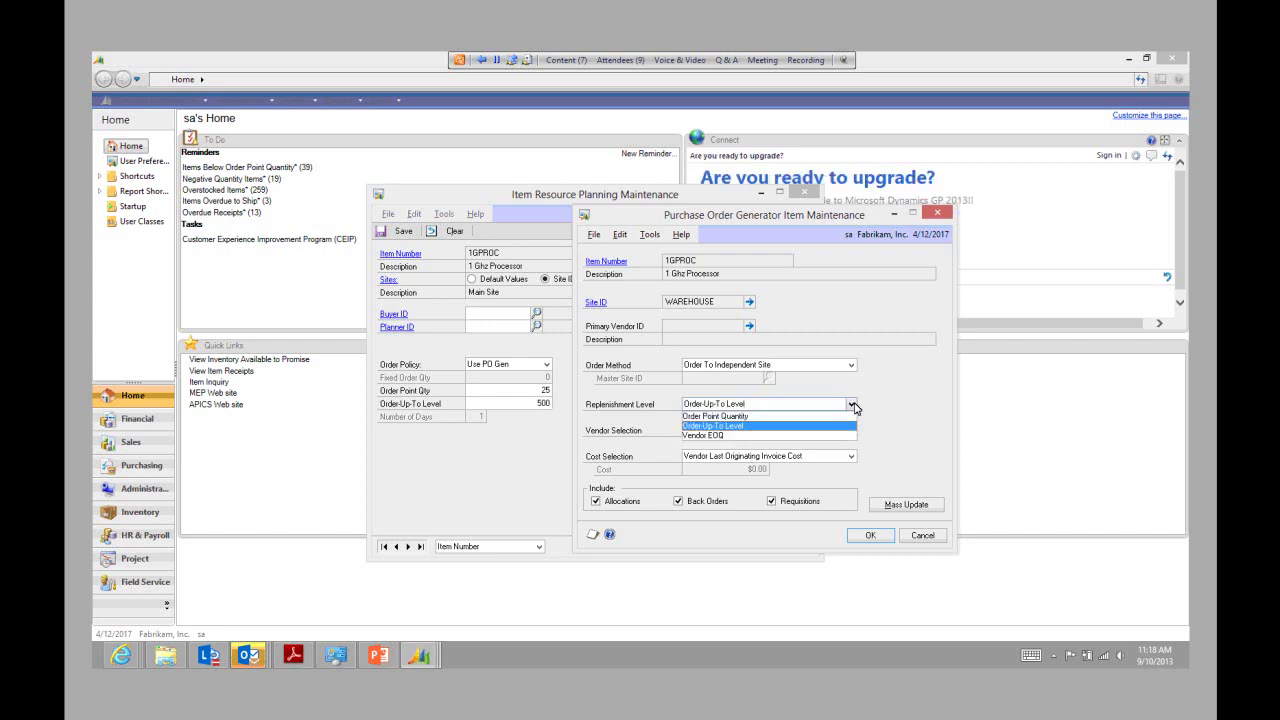
click(740, 438)
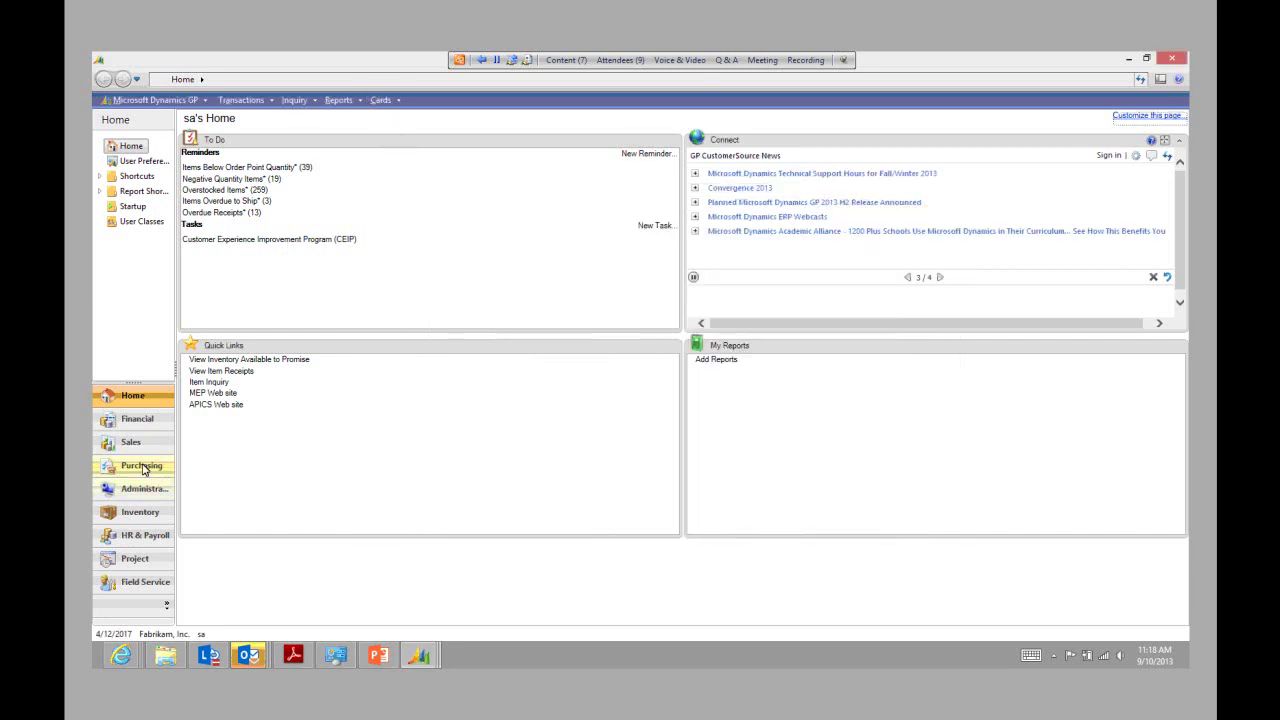
Open Item Vendors Maintenance for item 1GPROC and load its assigned vendor ADVANCED0001 to examine the vendor's order quantities
click(154, 503)
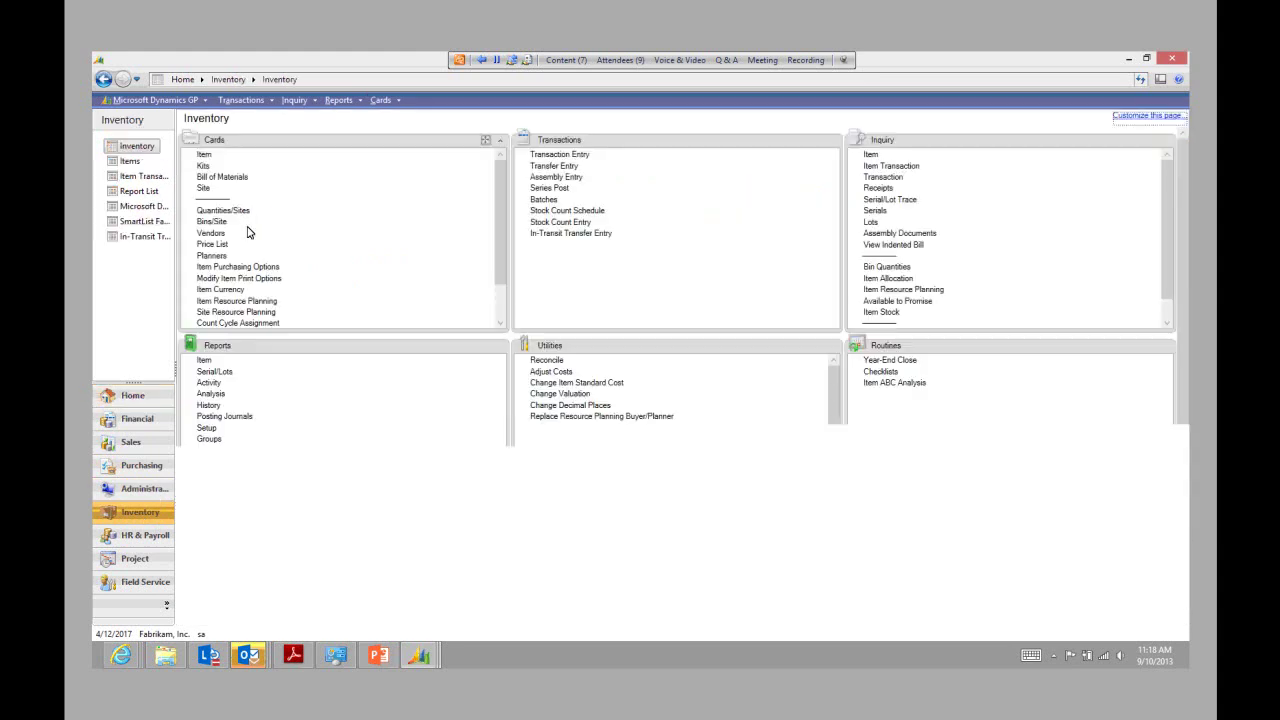
click(253, 237)
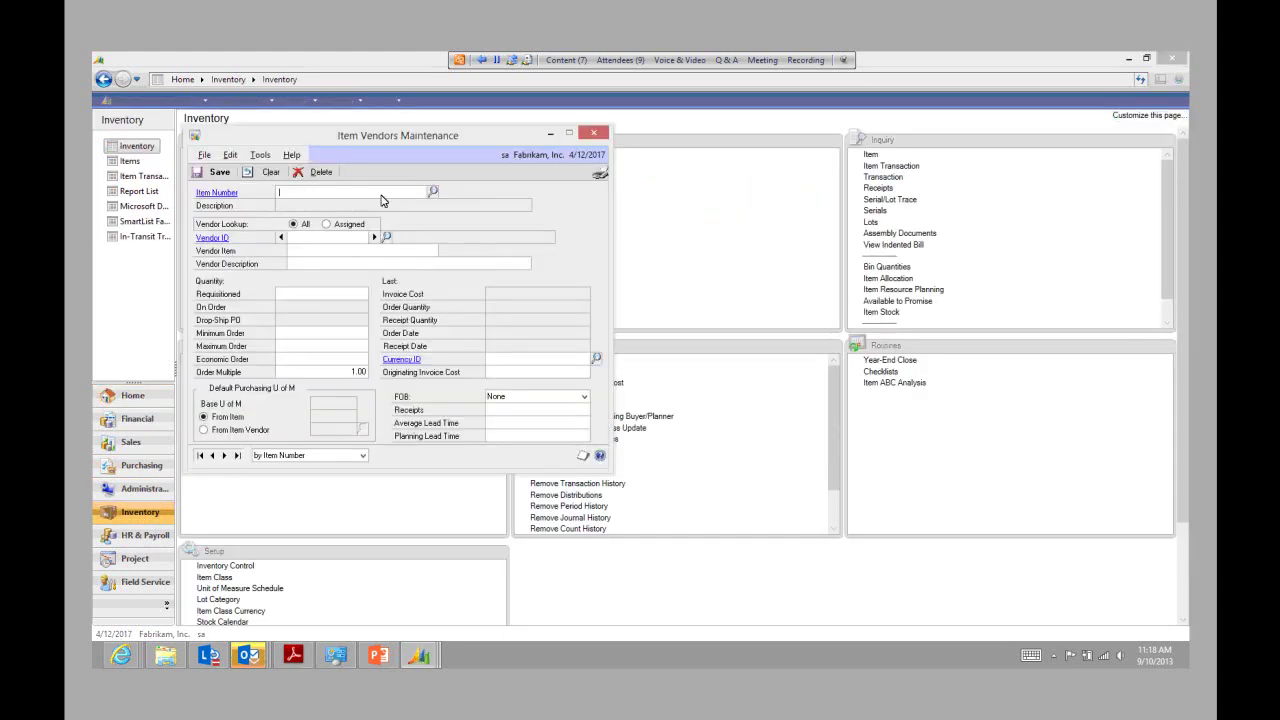
click(433, 192)
double_click(250, 318)
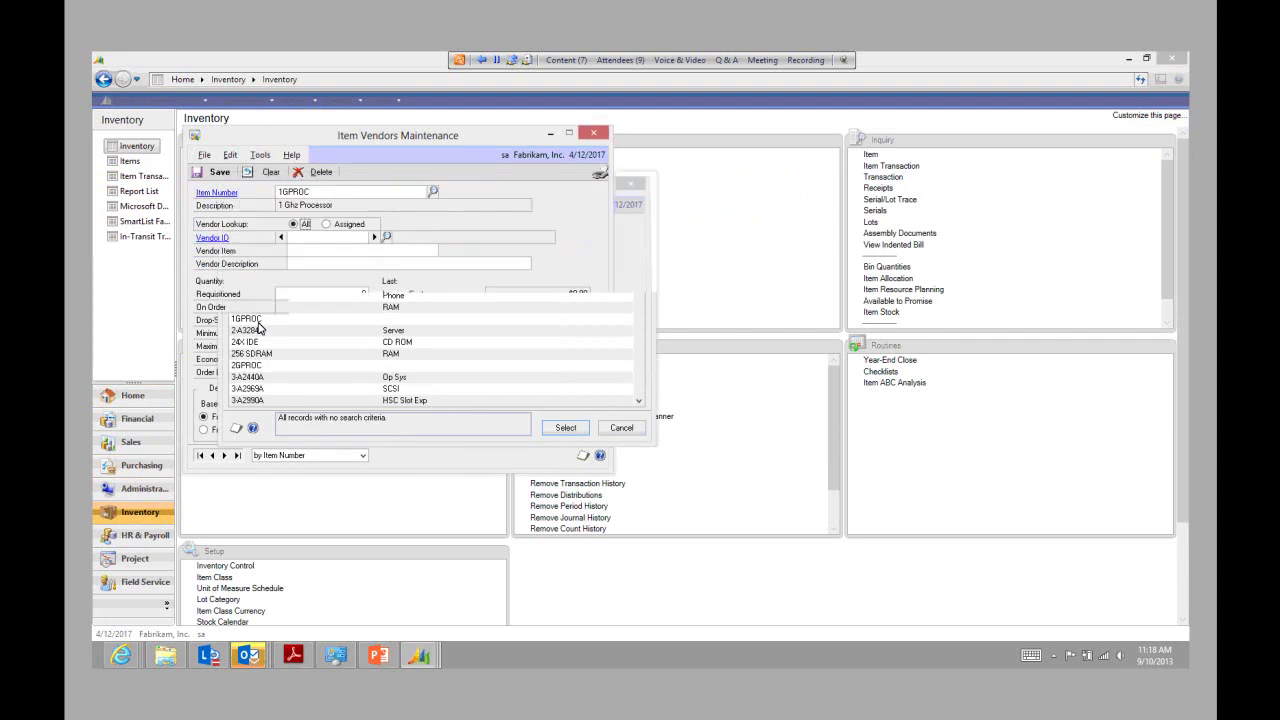
click(328, 224)
click(383, 237)
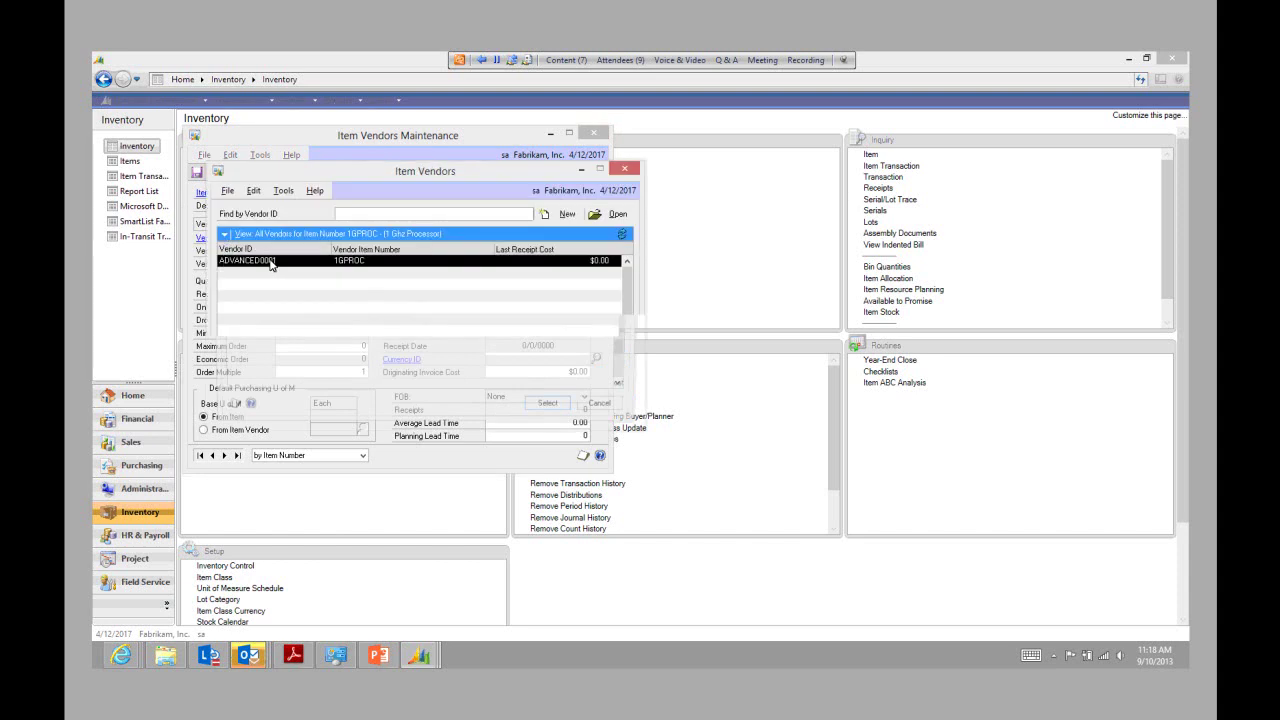
click(554, 410)
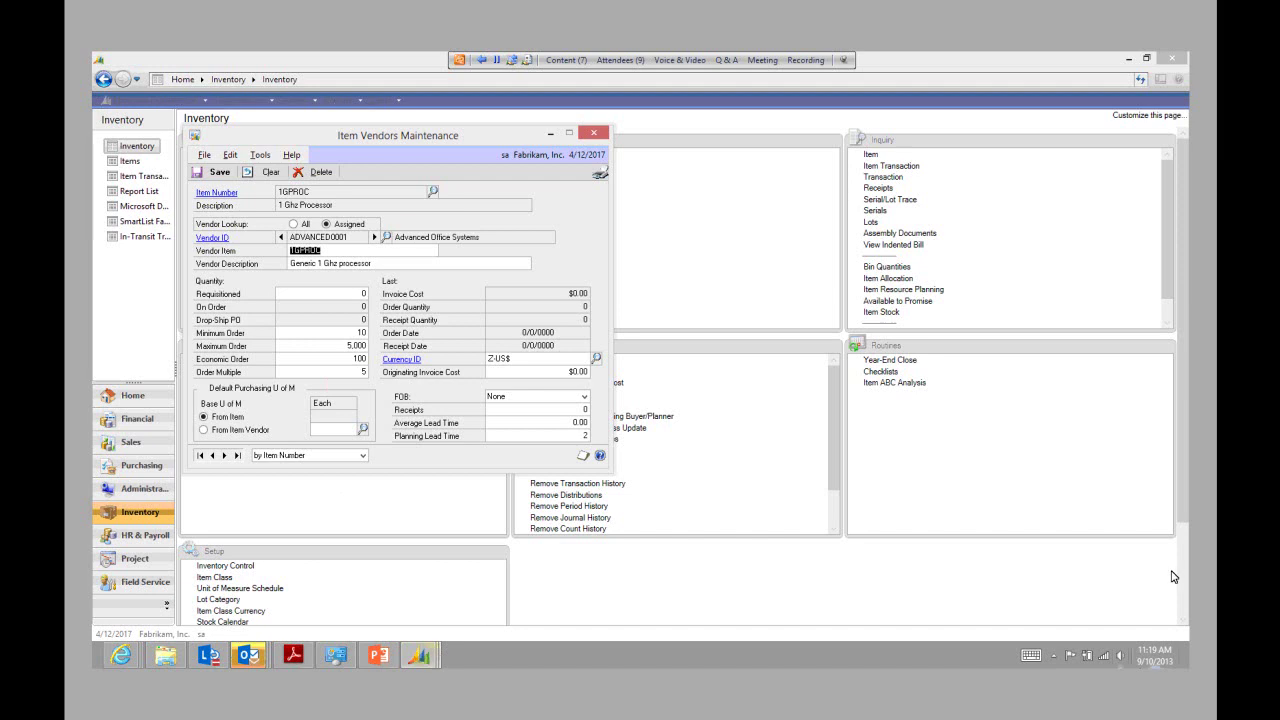
Return to Purchase Order Generator Item Maintenance and set the replenishment level to Order Point Quantity
click(420, 655)
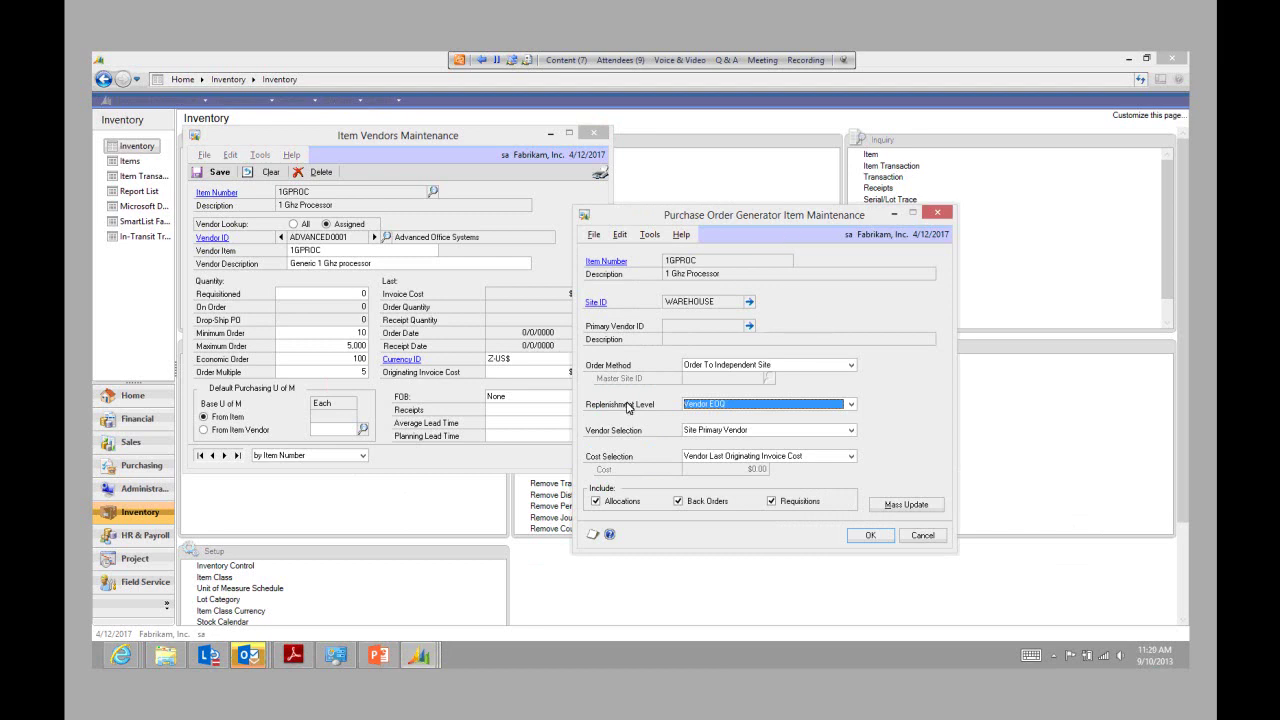
click(851, 404)
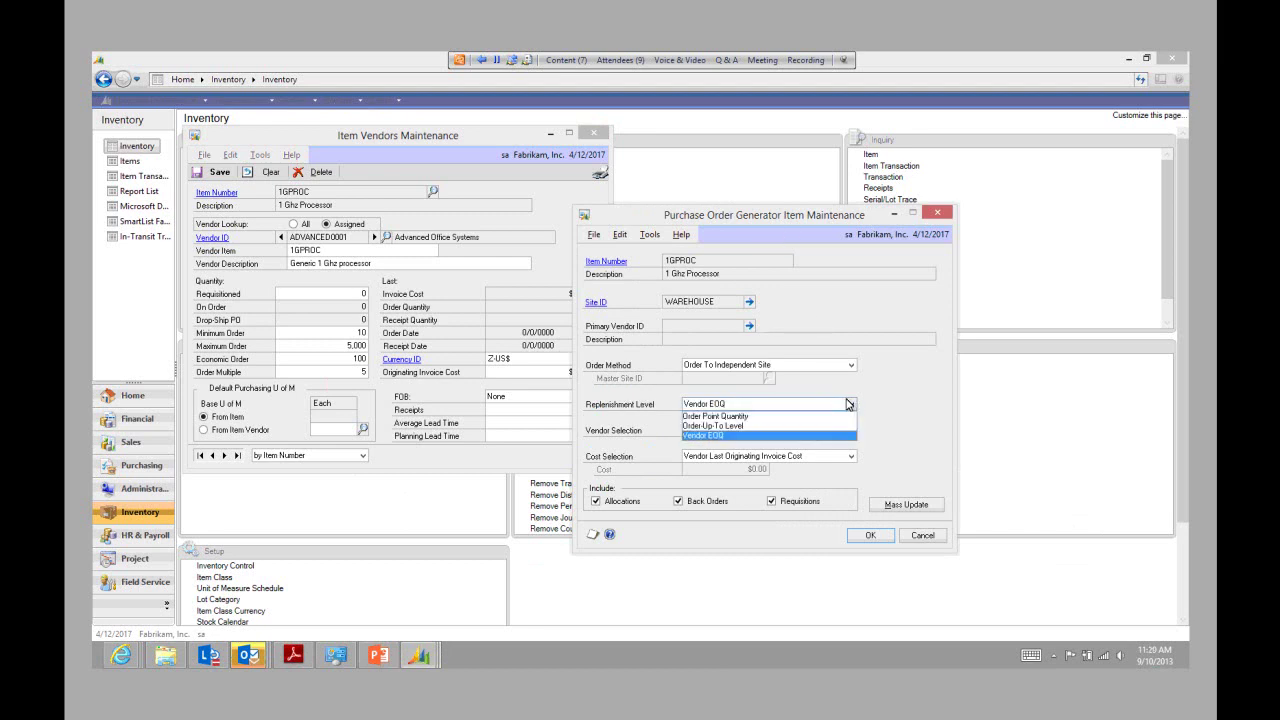
click(741, 416)
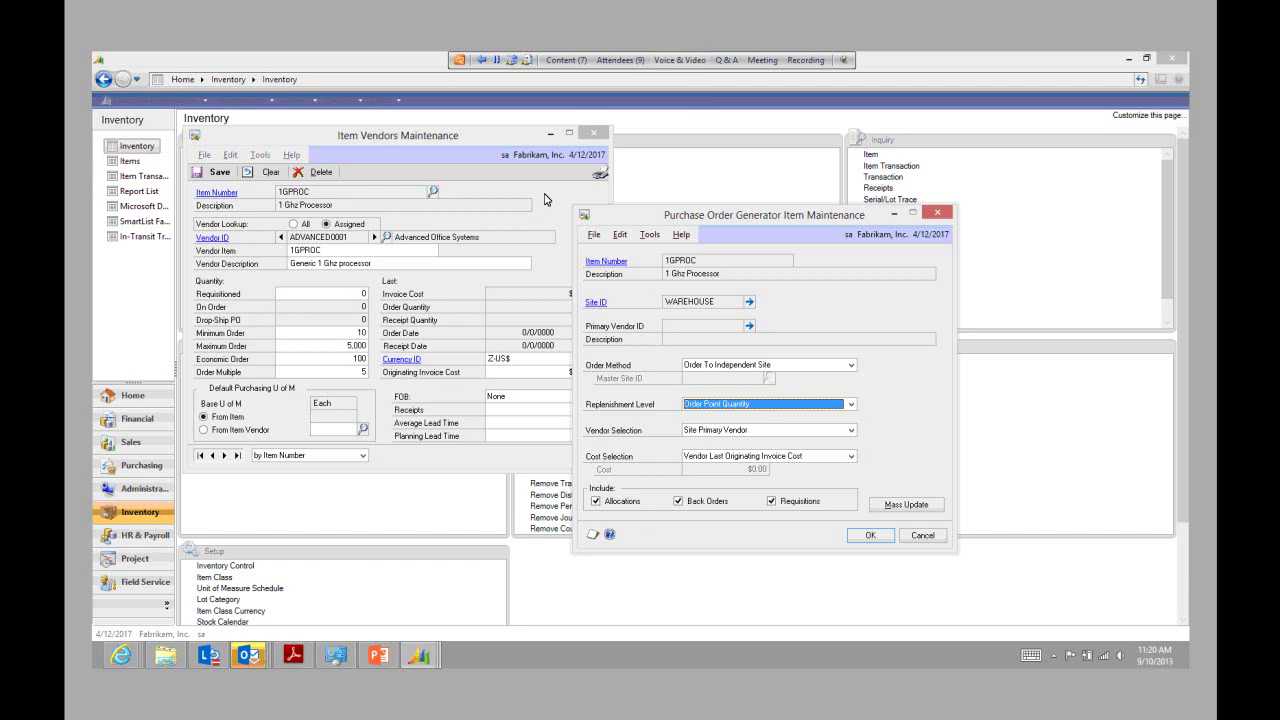
Minimize the Item Vendors window and place Item Resource Planning Maintenance beside the Purchase Order Generator window to compare their settings
click(550, 133)
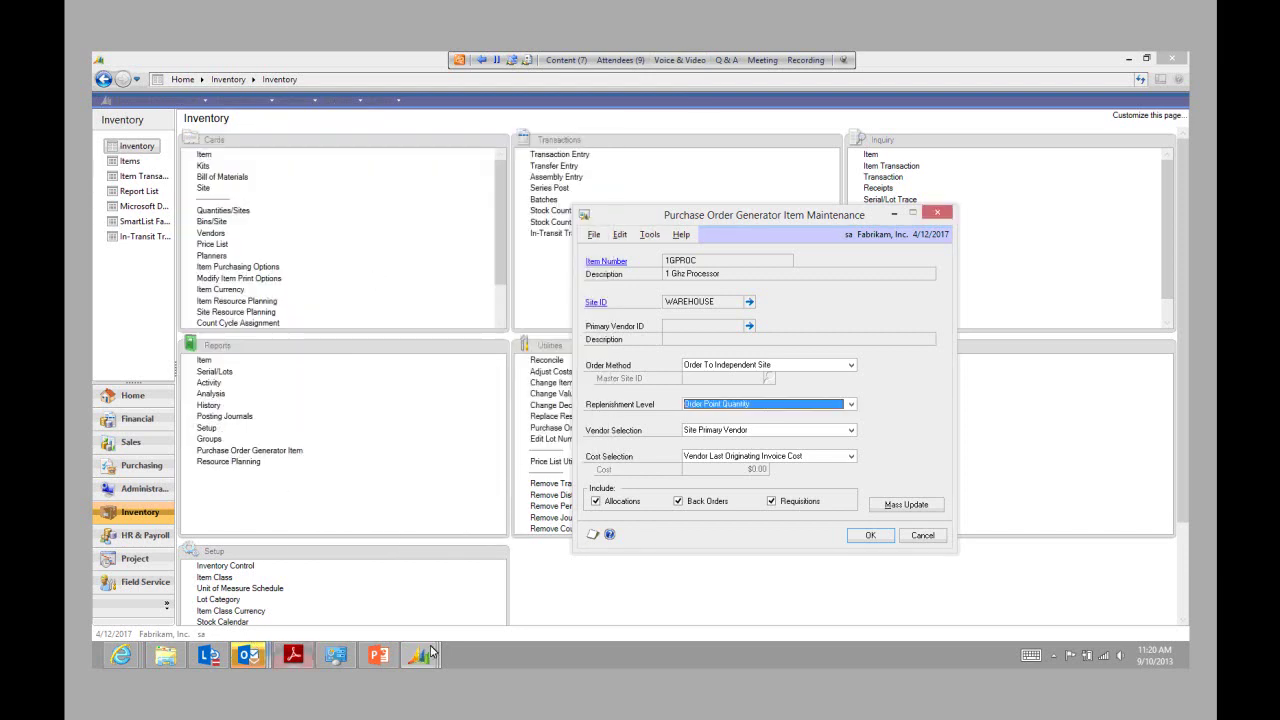
mouse_move(433, 655)
click(446, 610)
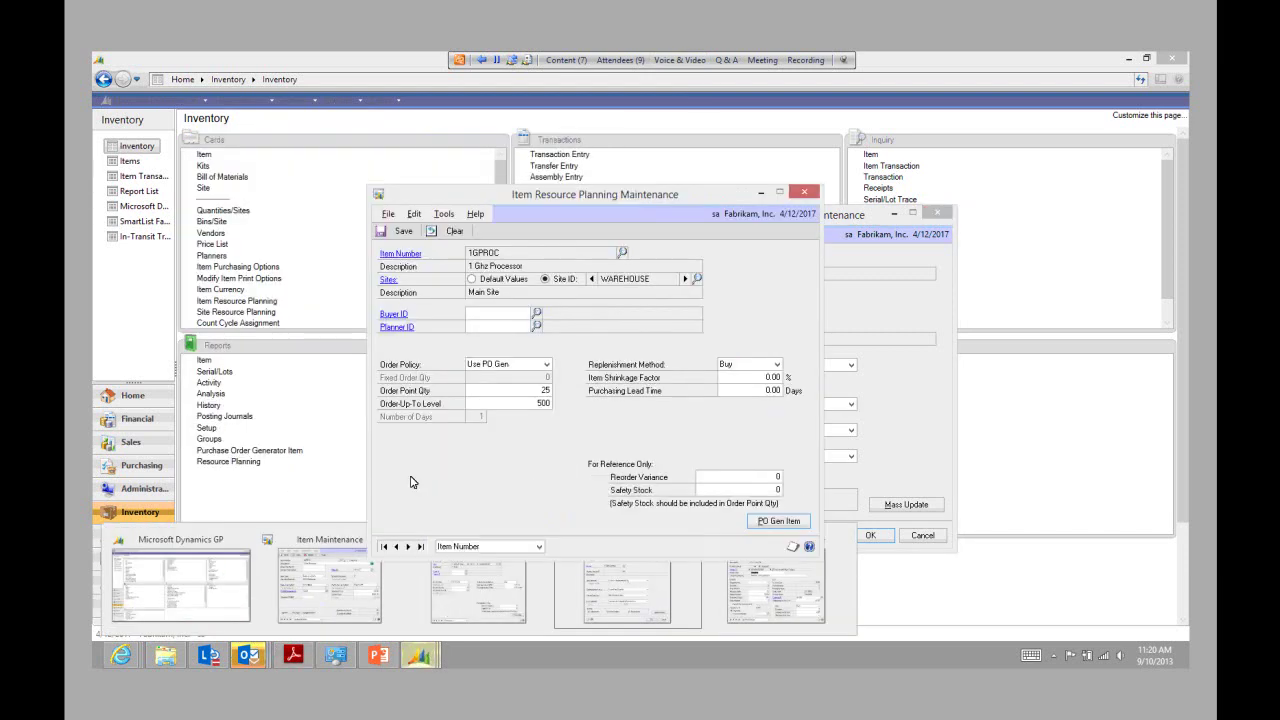
drag(444, 186, 218, 156)
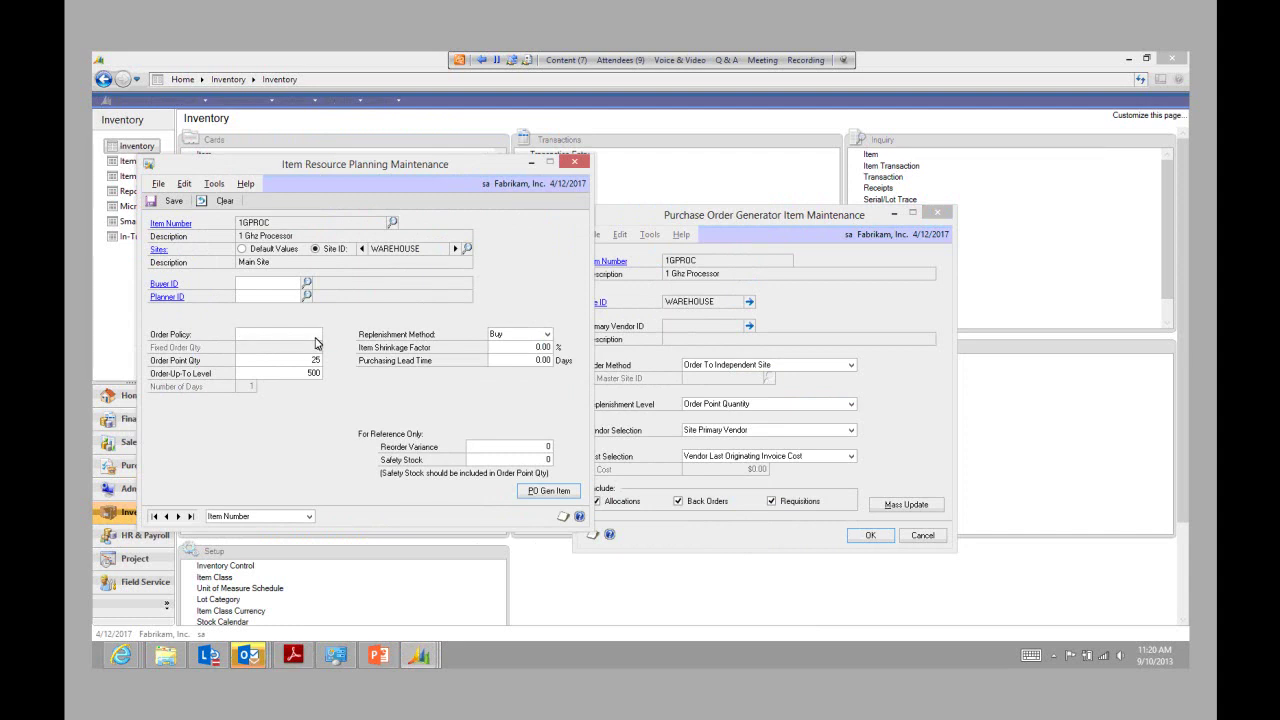
drag(398, 172, 365, 169)
Set the vendor selection for item 1GPROC to Vendor With Lowest Cost
click(838, 405)
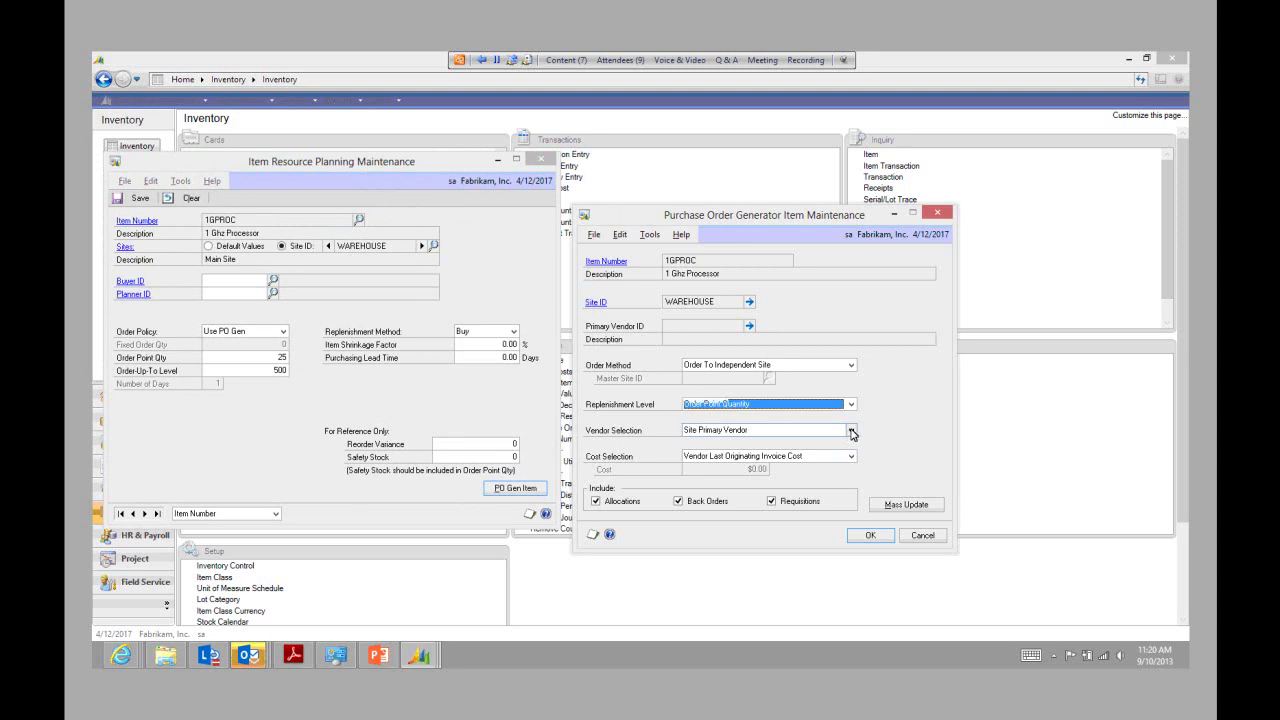
click(850, 431)
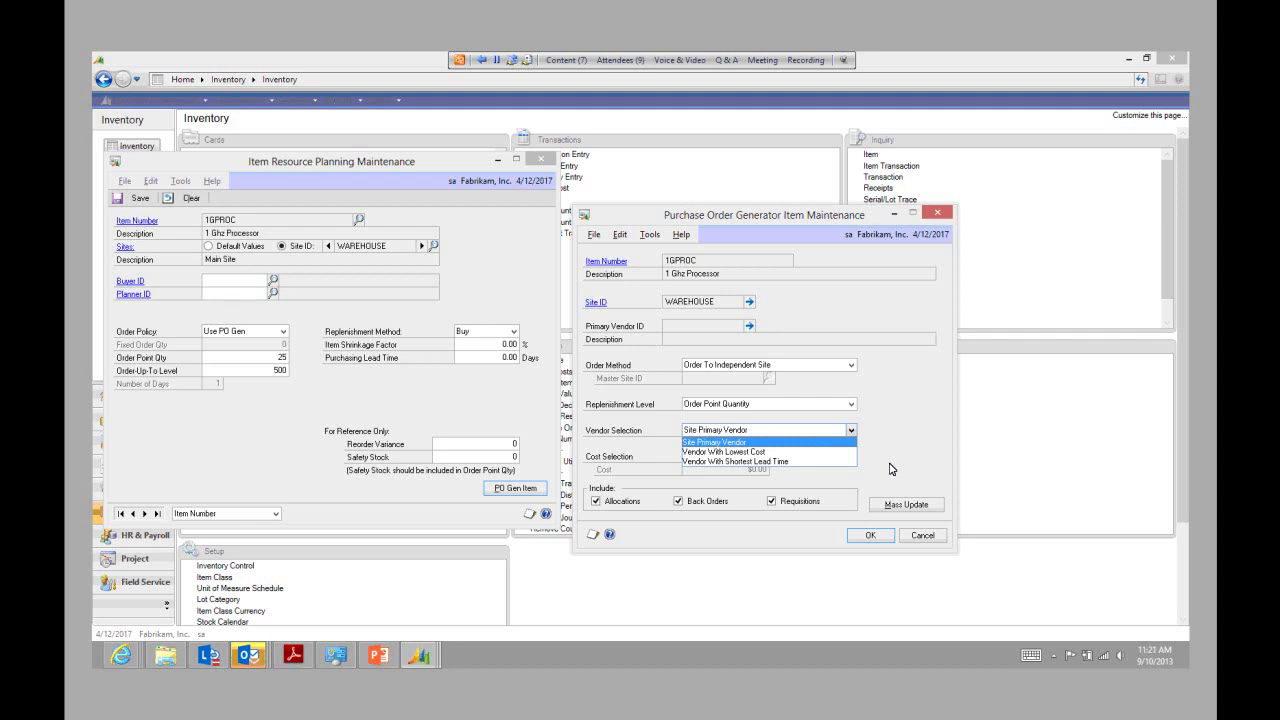
click(783, 452)
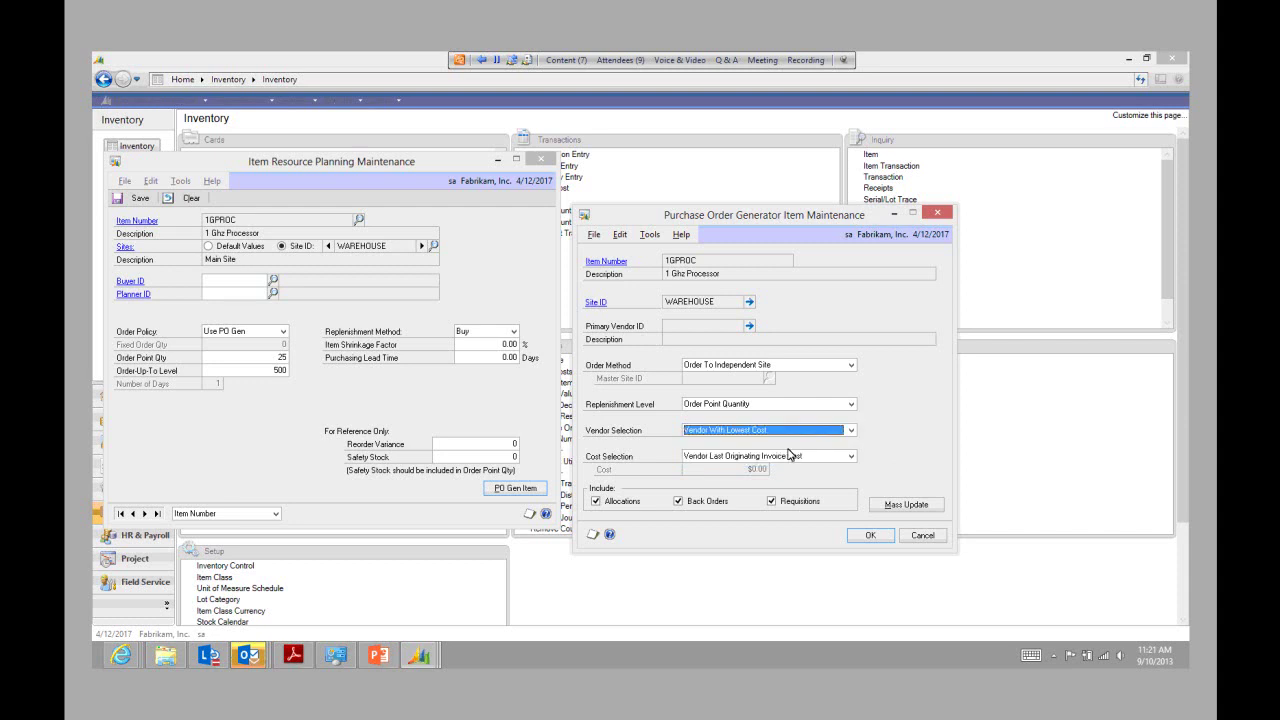
Try Specified Cost (In Functional Currency) as the cost selection and switch back to Vendor Last Originating Invoice Cost
click(853, 459)
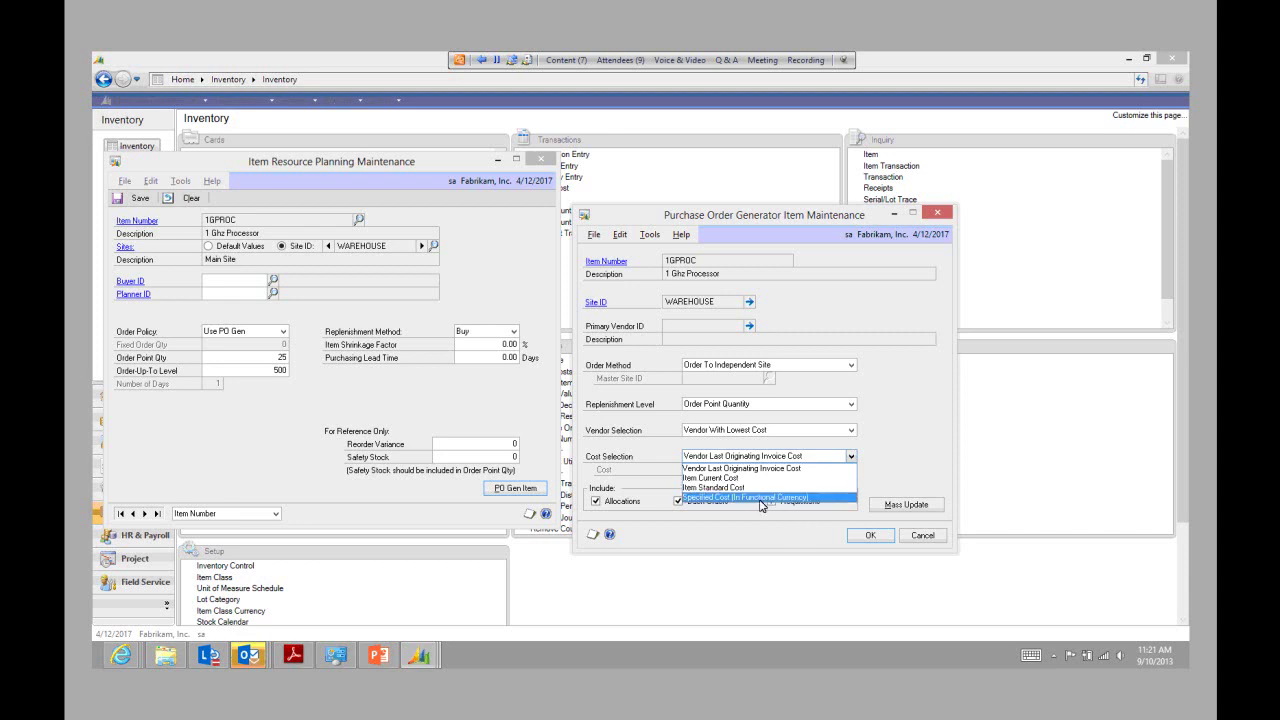
click(758, 497)
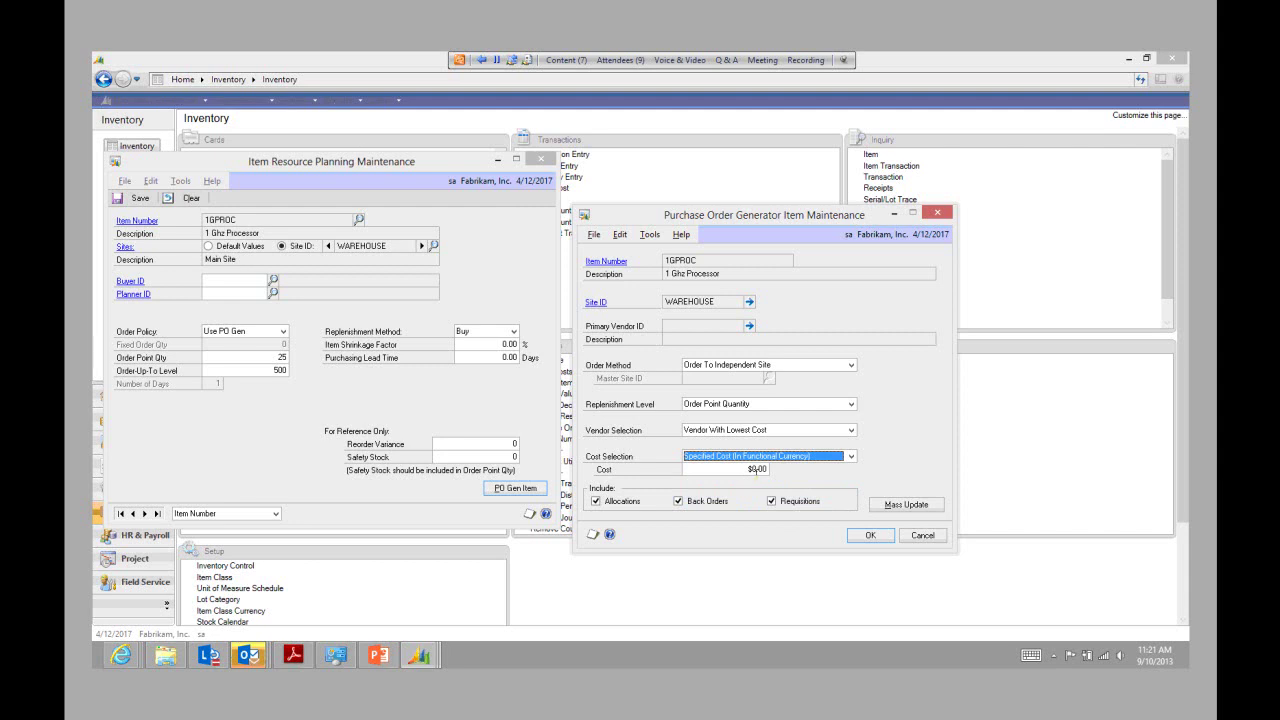
click(756, 470)
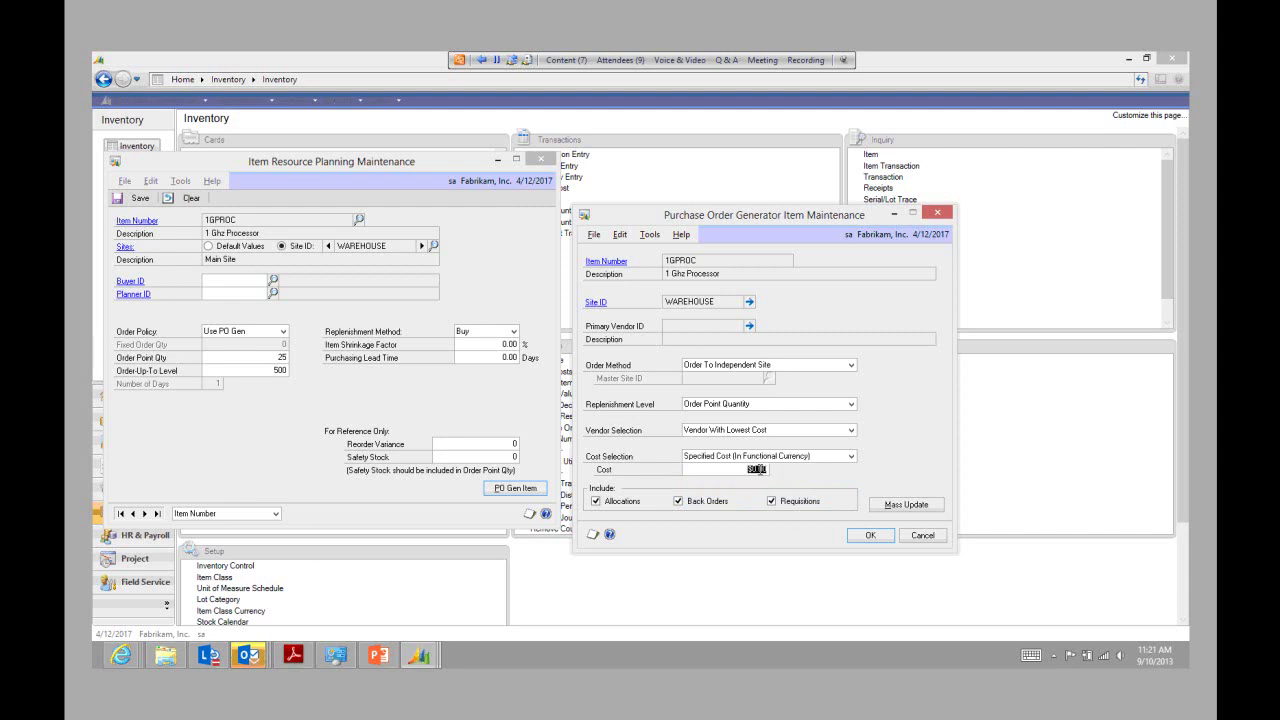
click(852, 457)
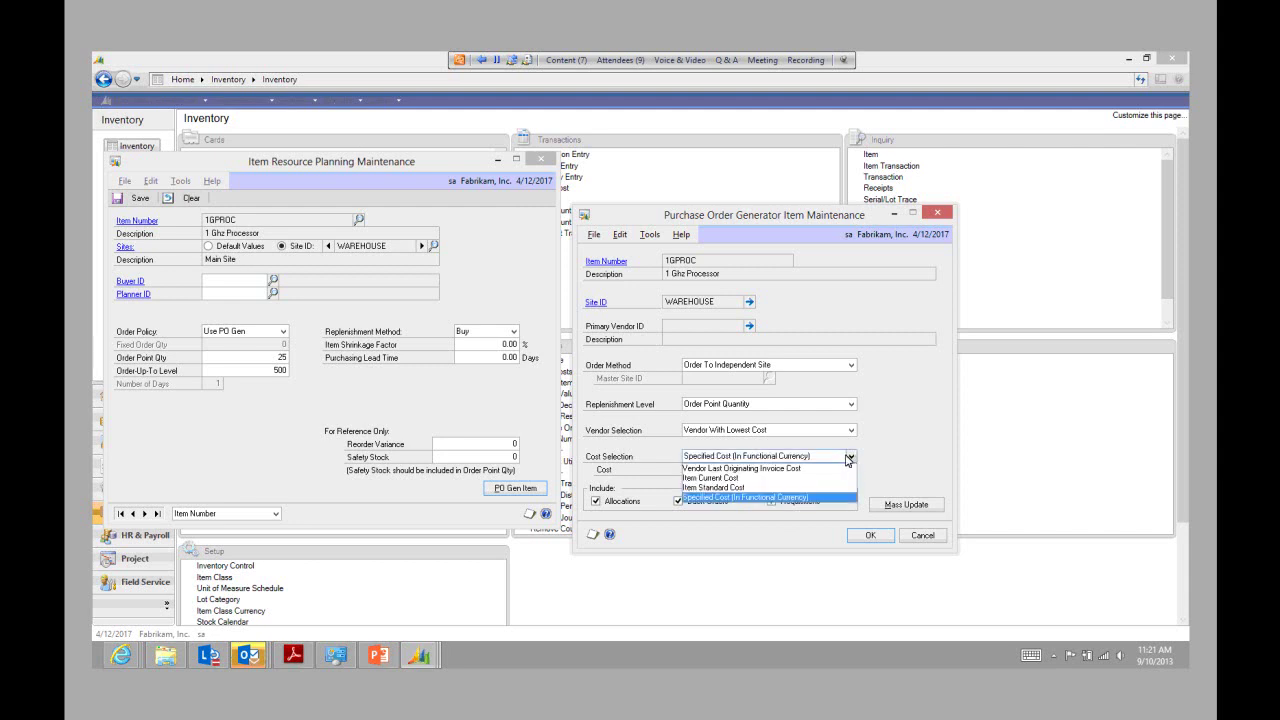
click(740, 469)
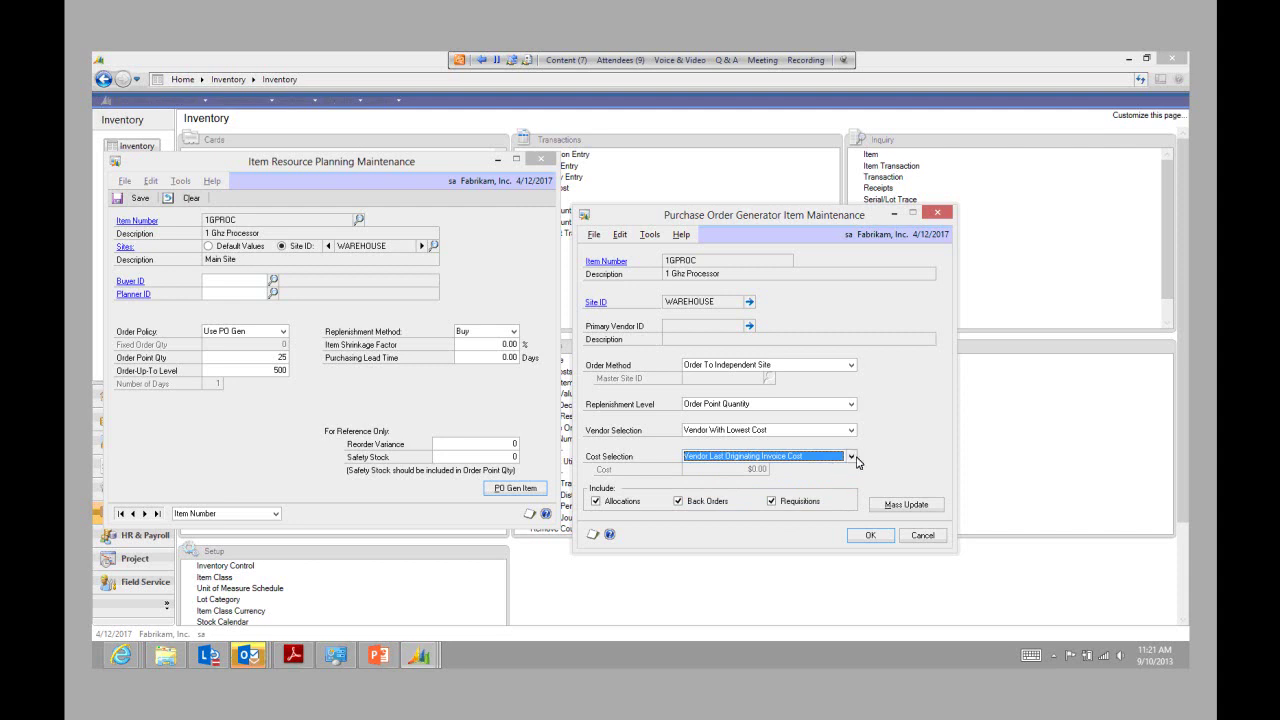
Try a specified cost of 100 for the item and restore Vendor Last Originating Invoice Cost as the cost selection
click(851, 457)
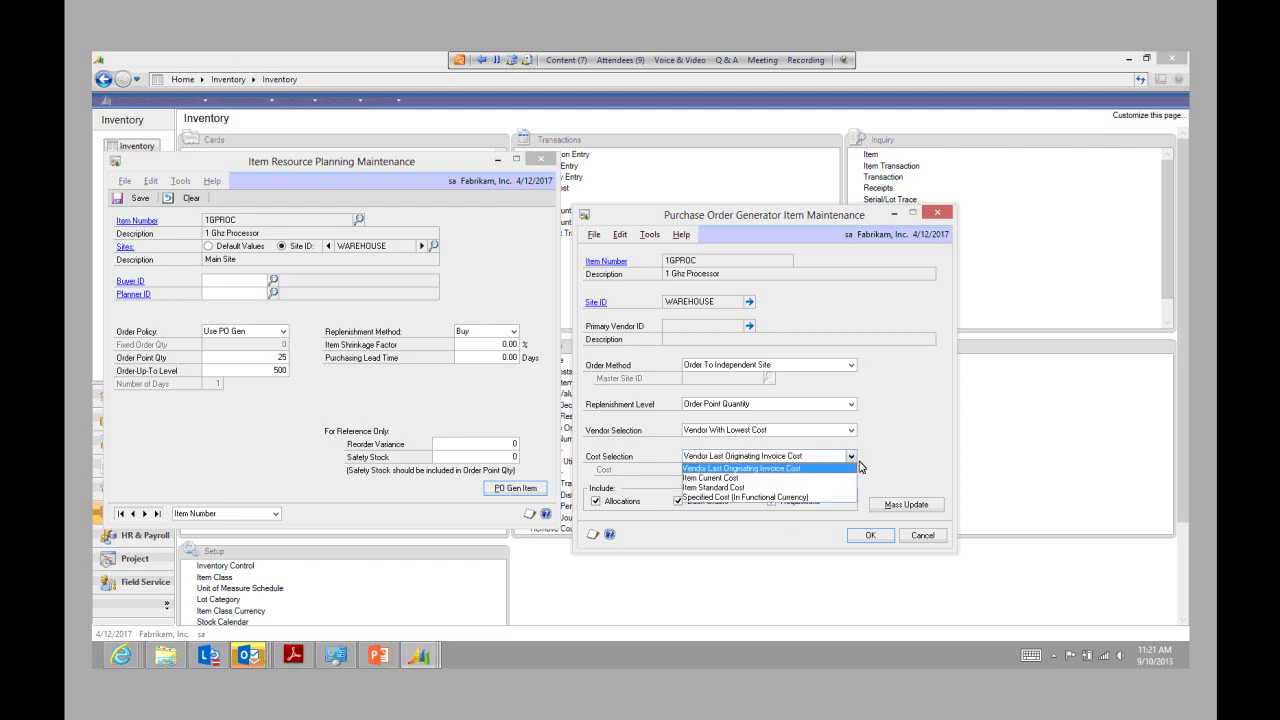
click(752, 497)
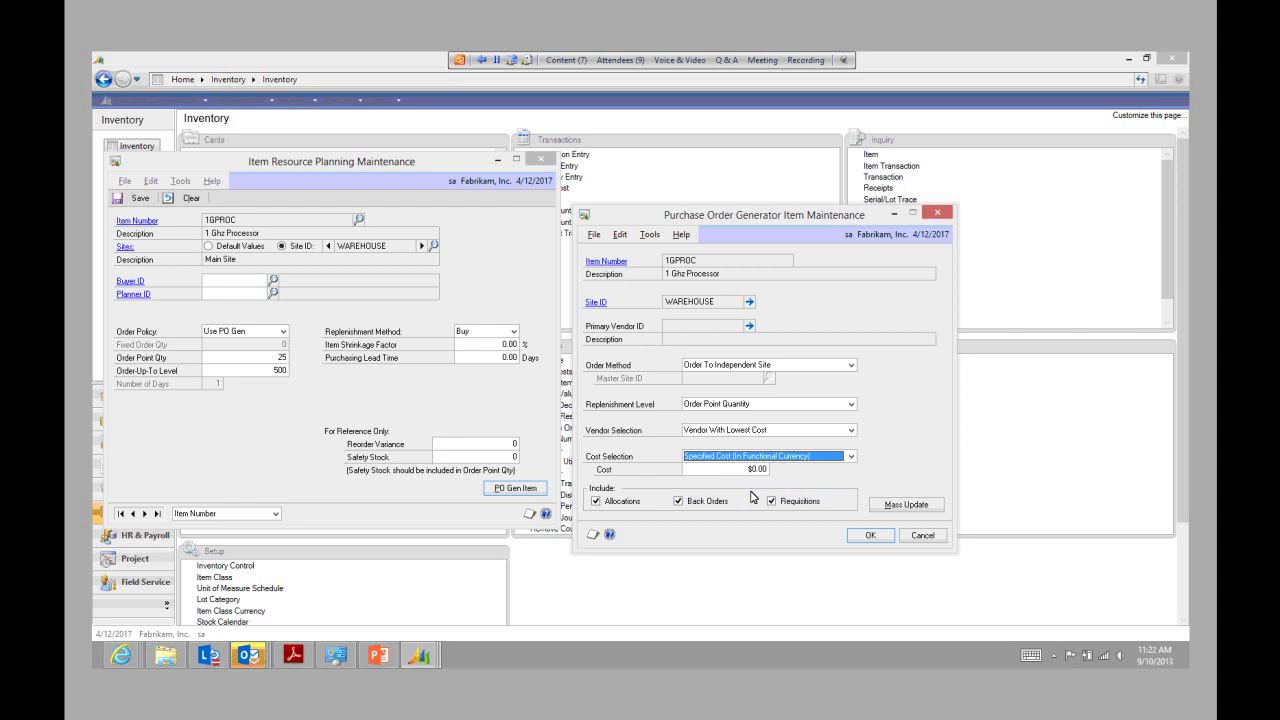
click(760, 475)
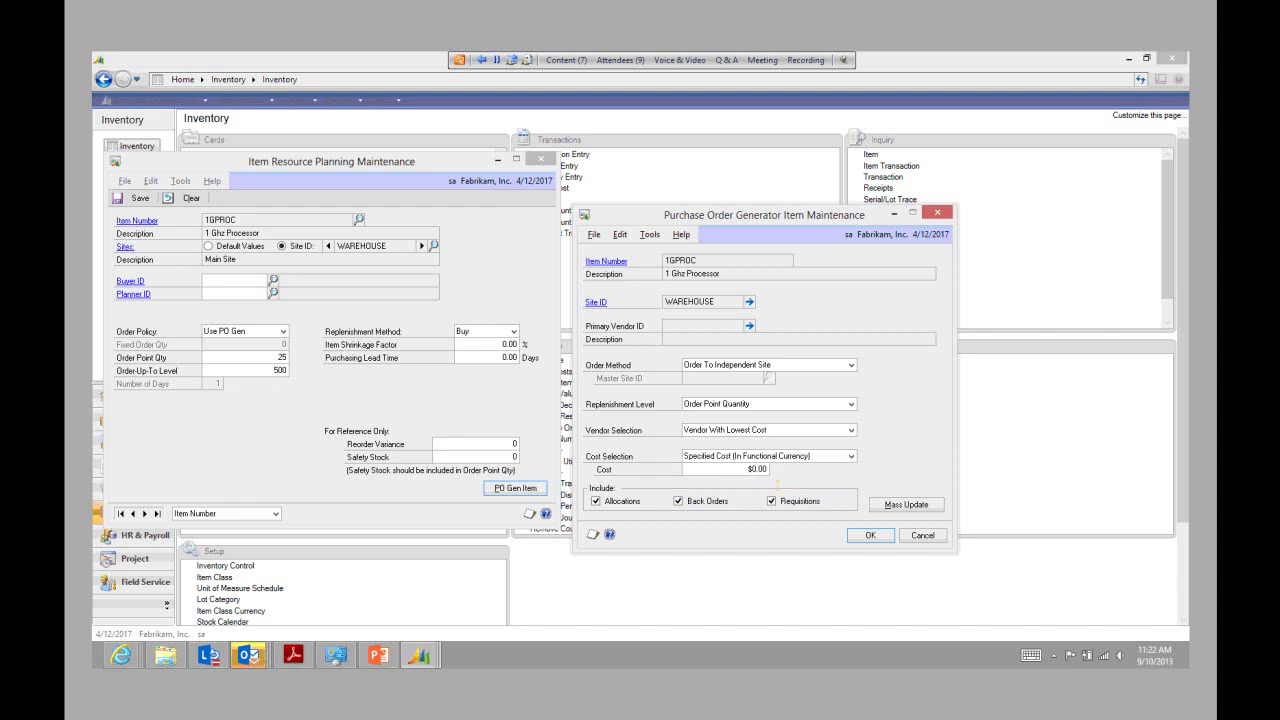
text(100)
click(853, 456)
click(779, 469)
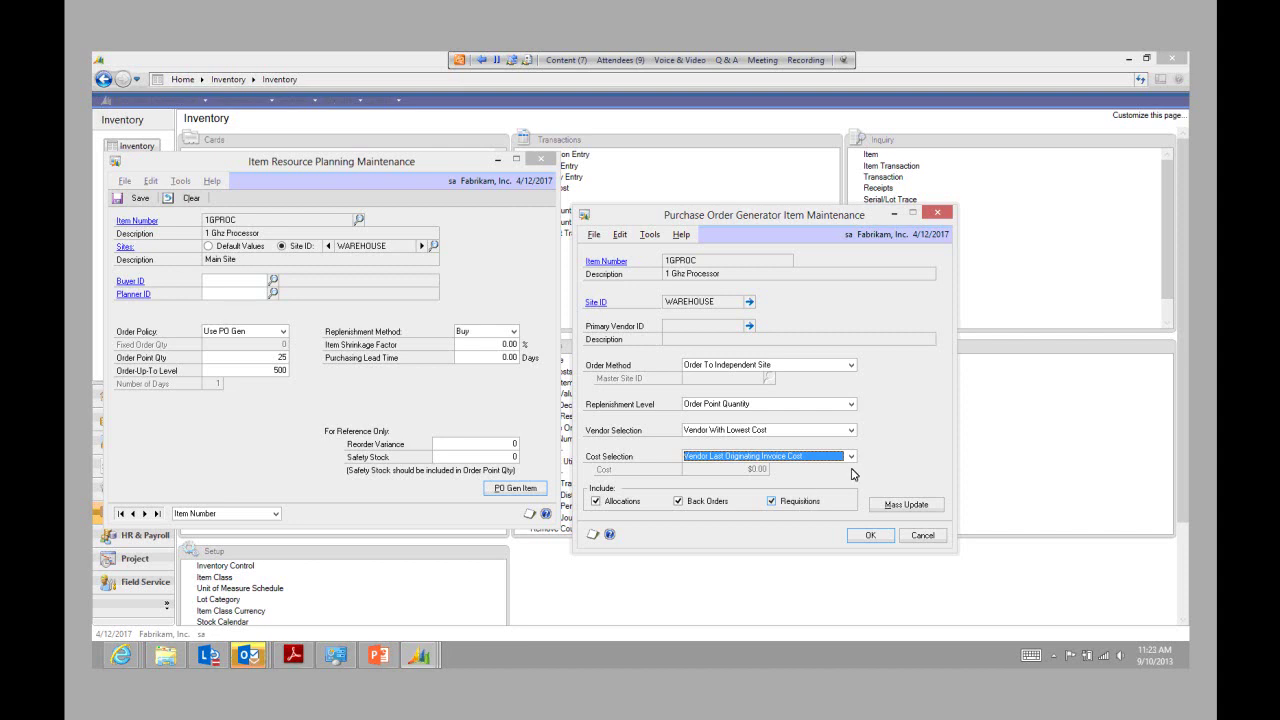
Accept the PO generator options and save the 1GPROC resource planning record for the WAREHOUSE site
click(870, 536)
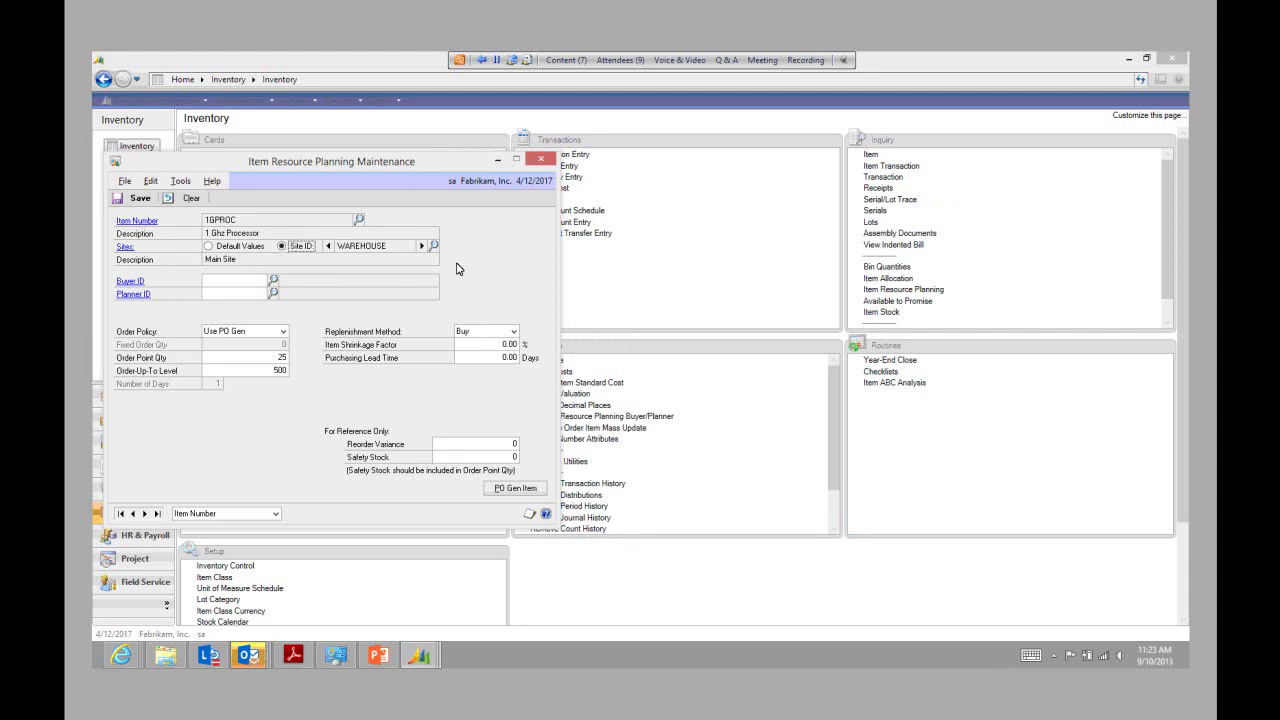
click(139, 202)
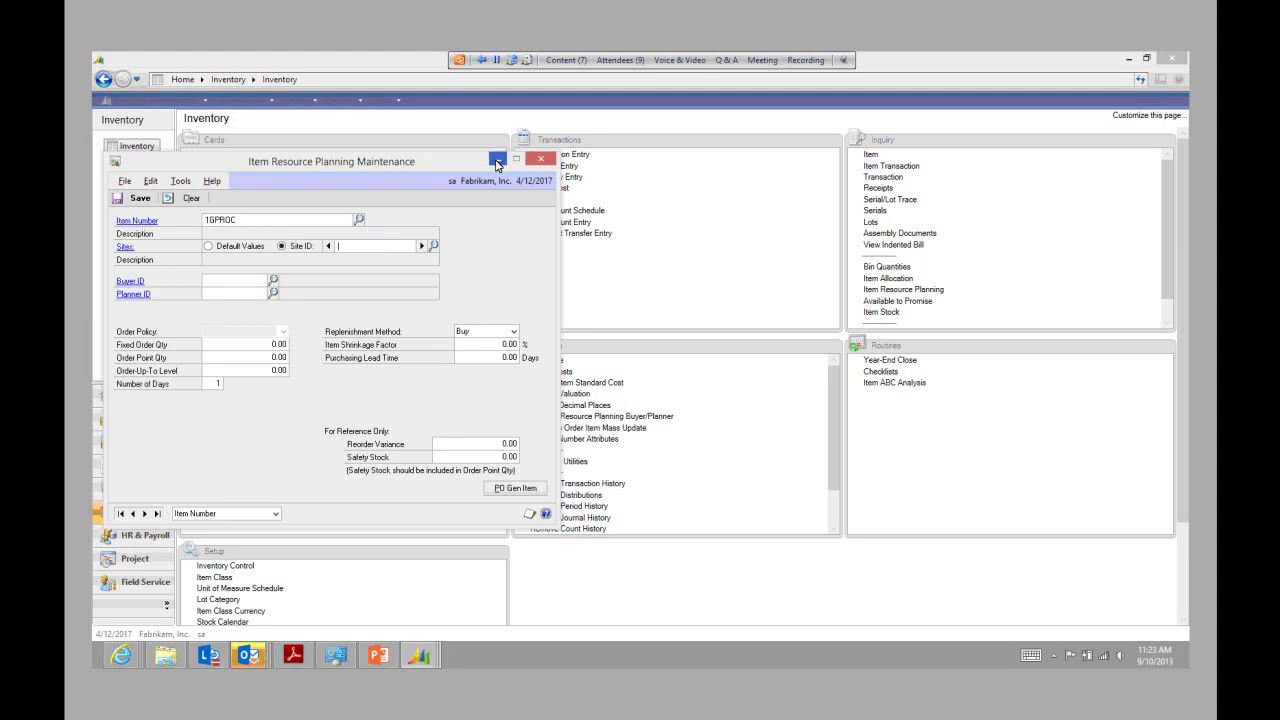
Reload the WAREHOUSE site for item 1GPROC and open its PO Gen Item settings to check the saved options
click(434, 246)
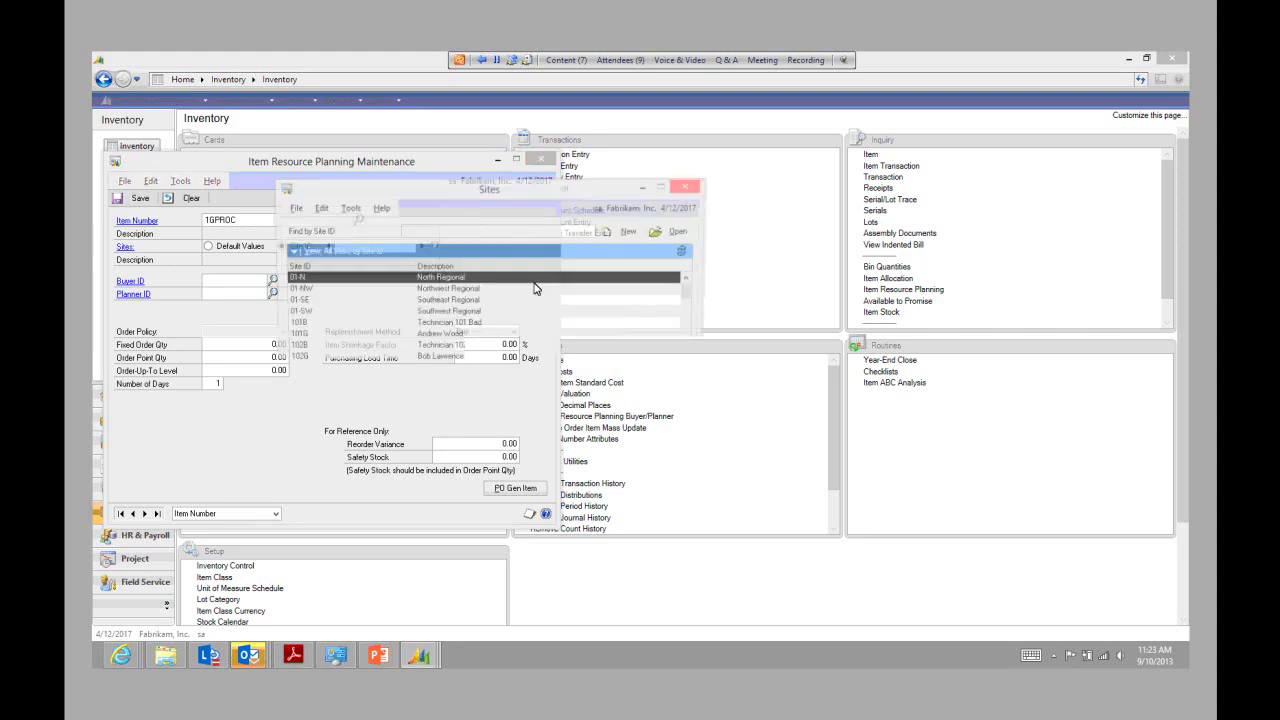
scroll(297, 367, down, 5)
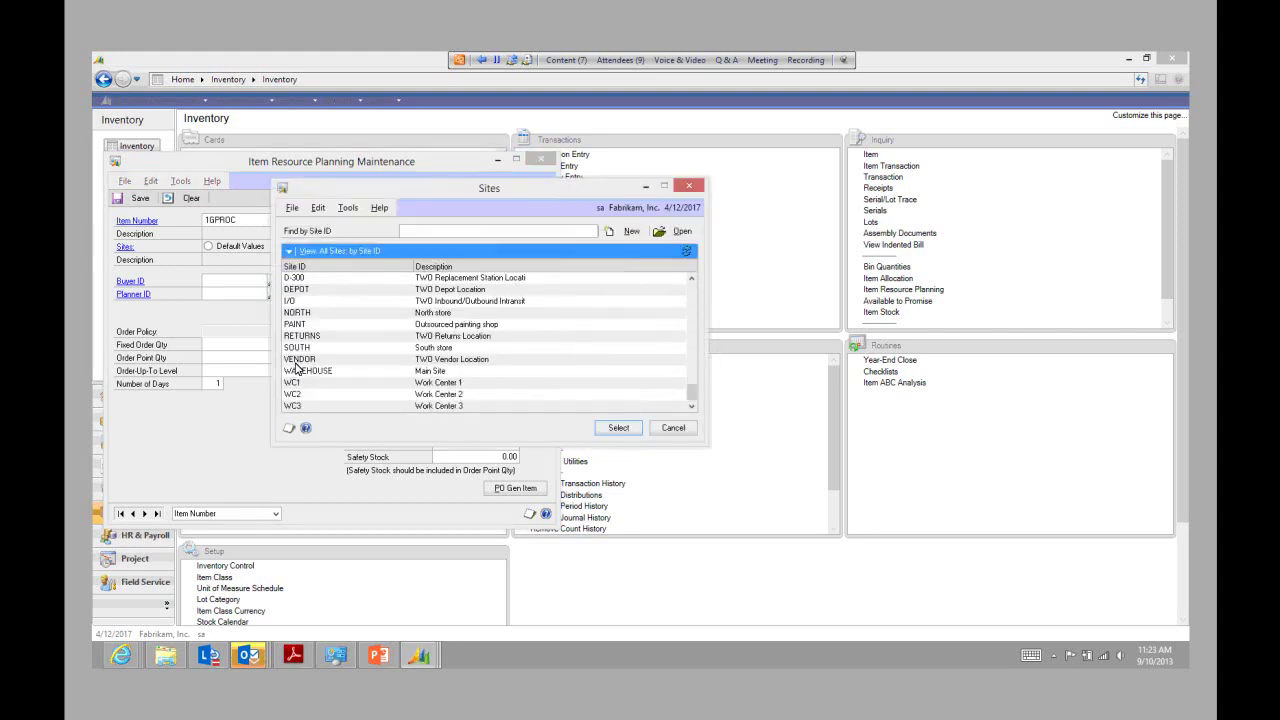
click(310, 371)
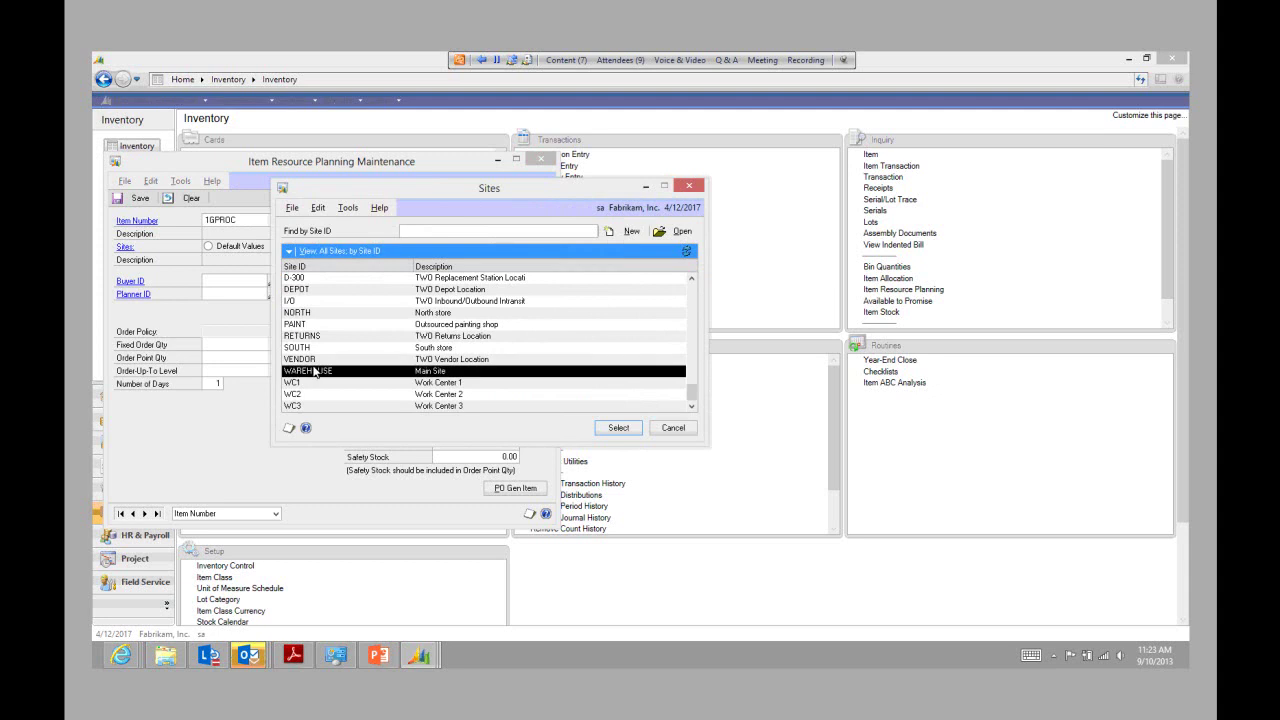
double_click(315, 371)
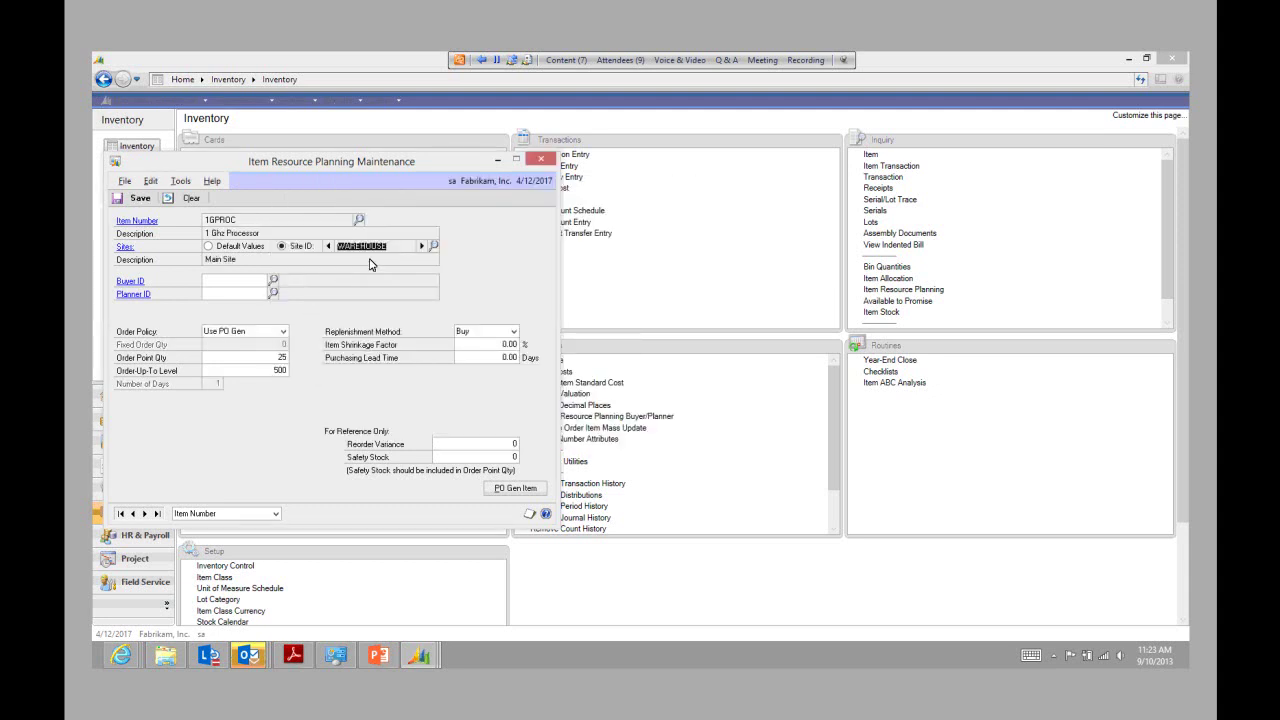
click(280, 370)
click(515, 488)
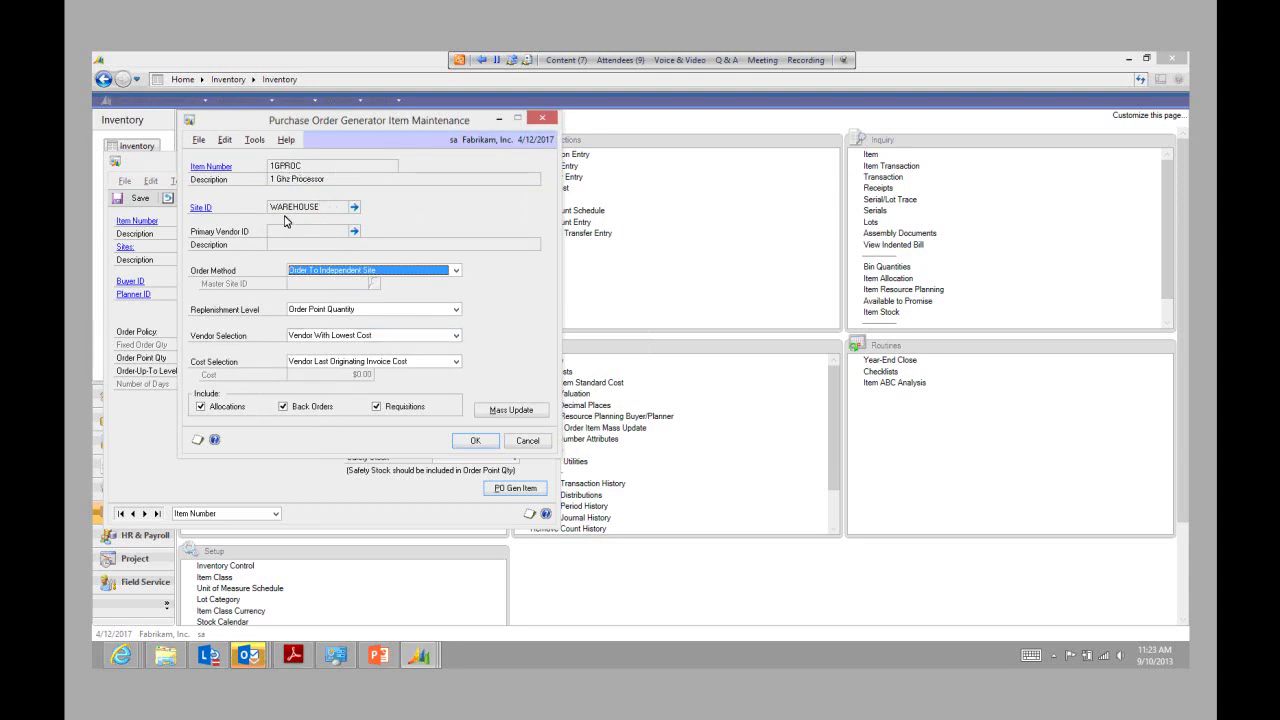
Accept the PO Gen Item settings, save the planning record again and close Item Resource Planning Maintenance
click(475, 441)
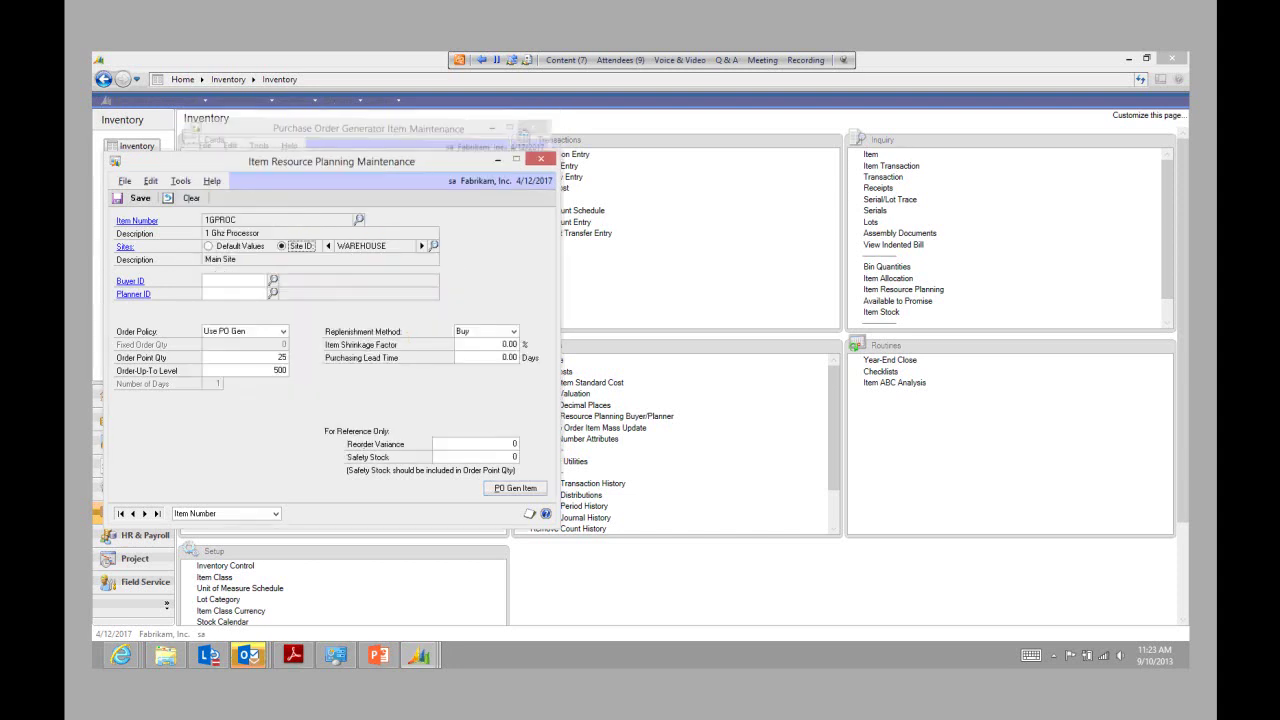
click(136, 199)
click(541, 159)
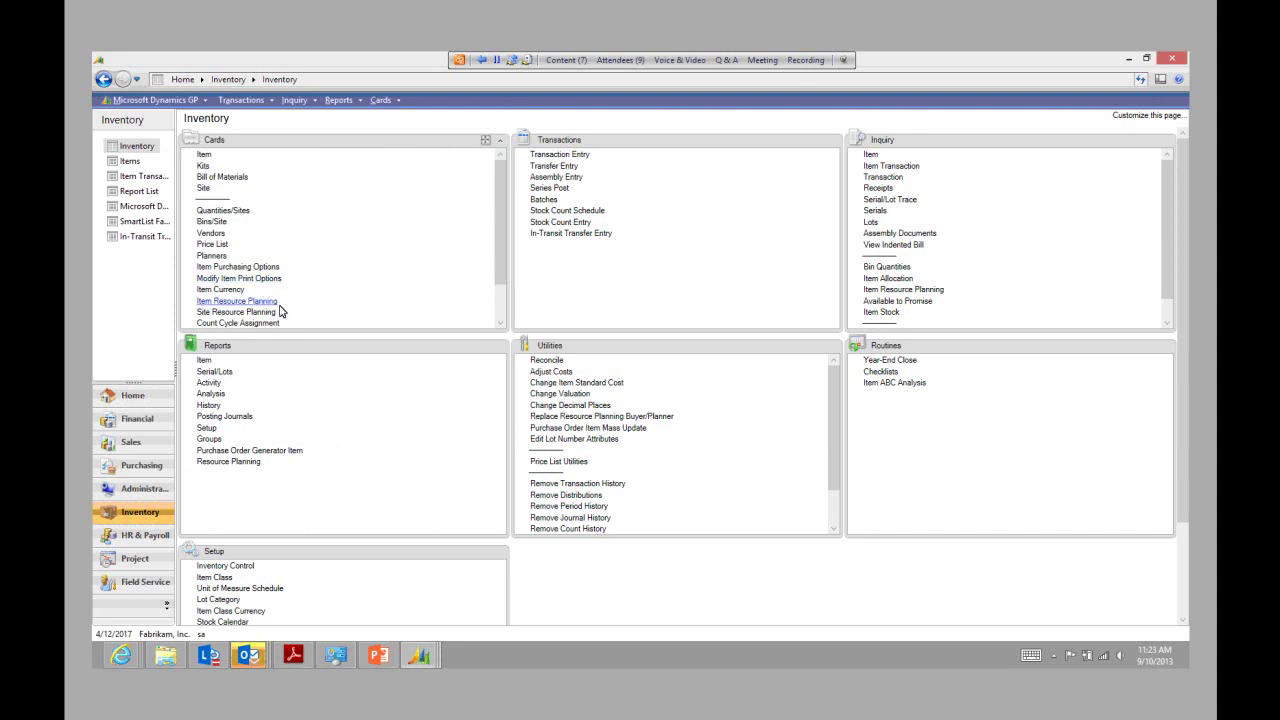
Reload item 1GPROC at the WAREHOUSE site in Item Resource Planning Maintenance to review its planning values, and close the window
click(274, 302)
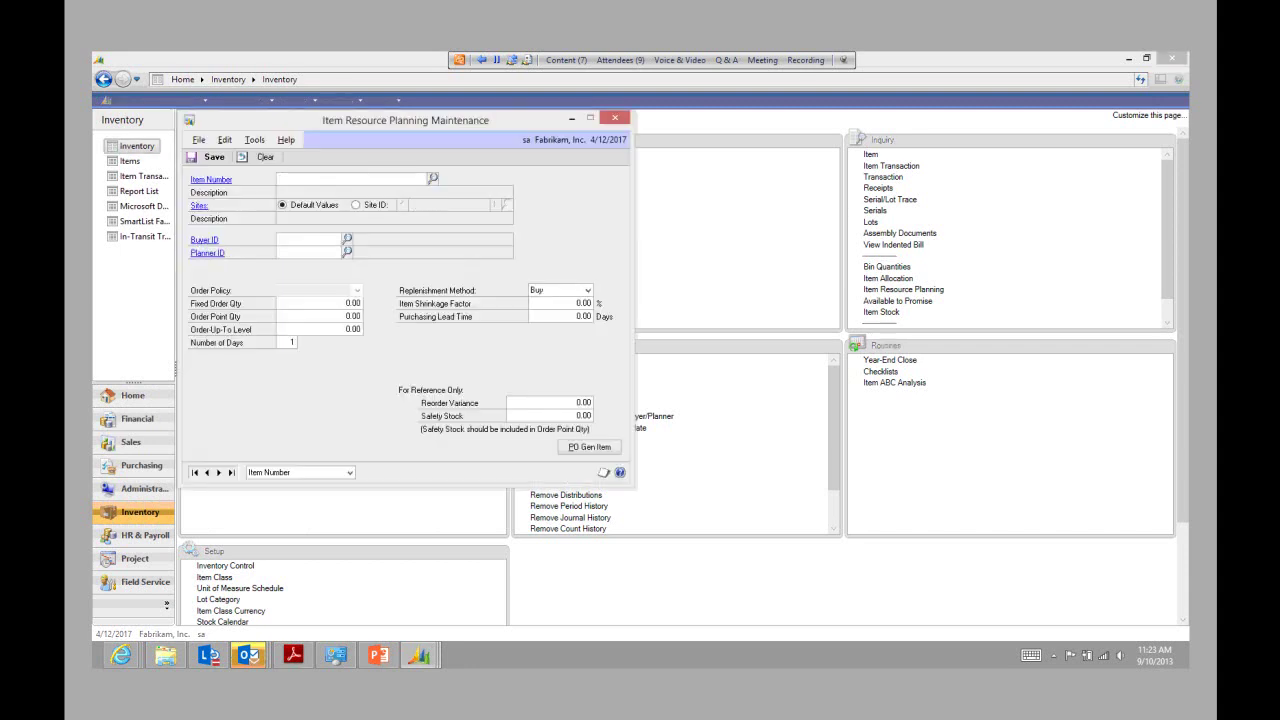
click(432, 178)
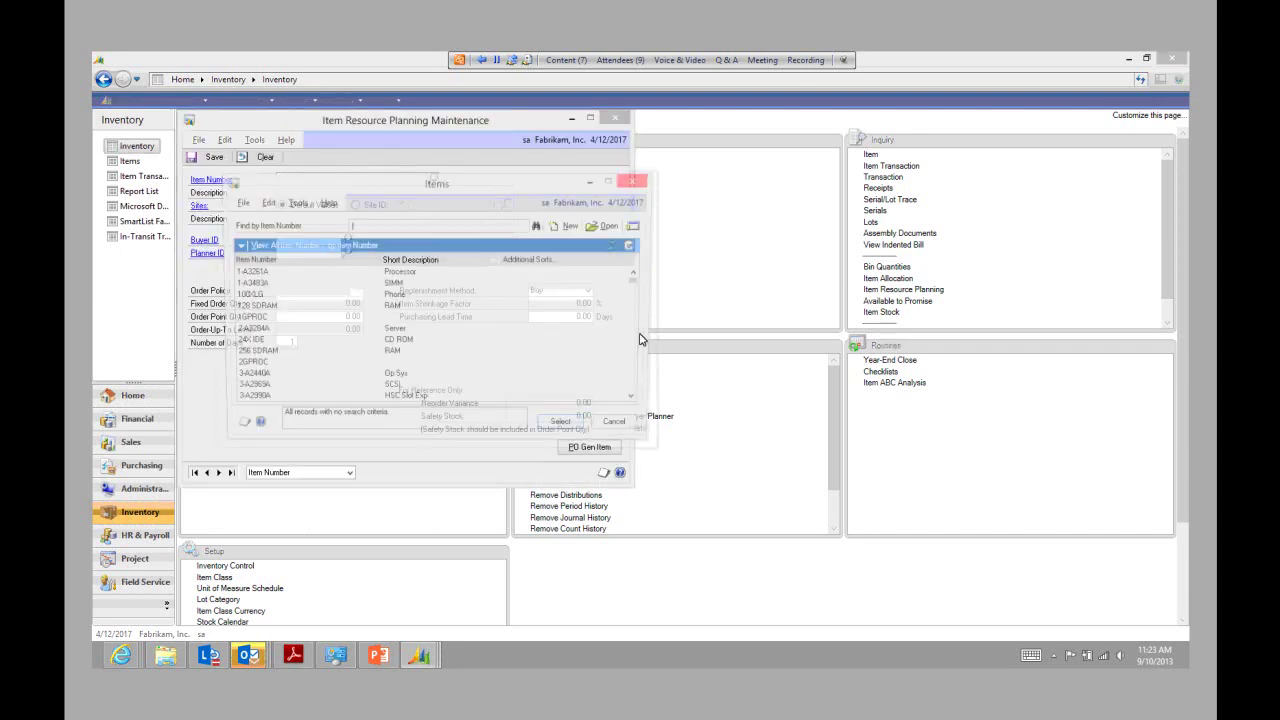
double_click(252, 317)
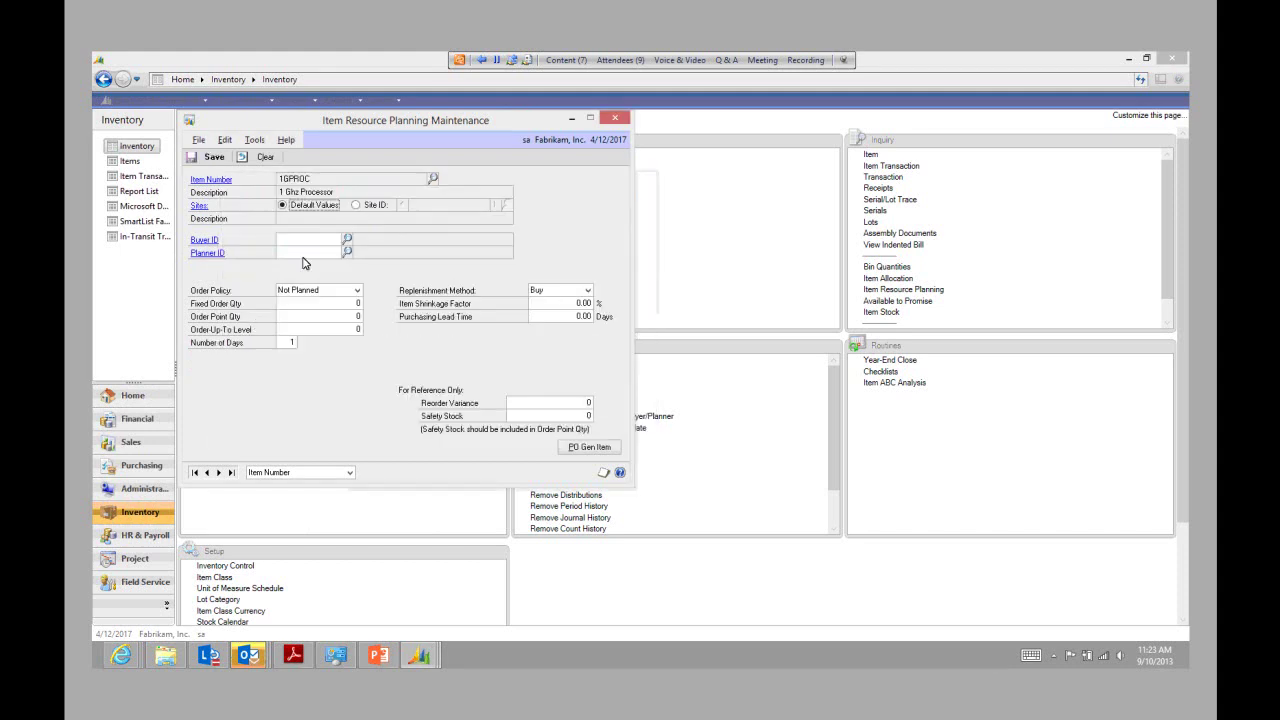
click(357, 205)
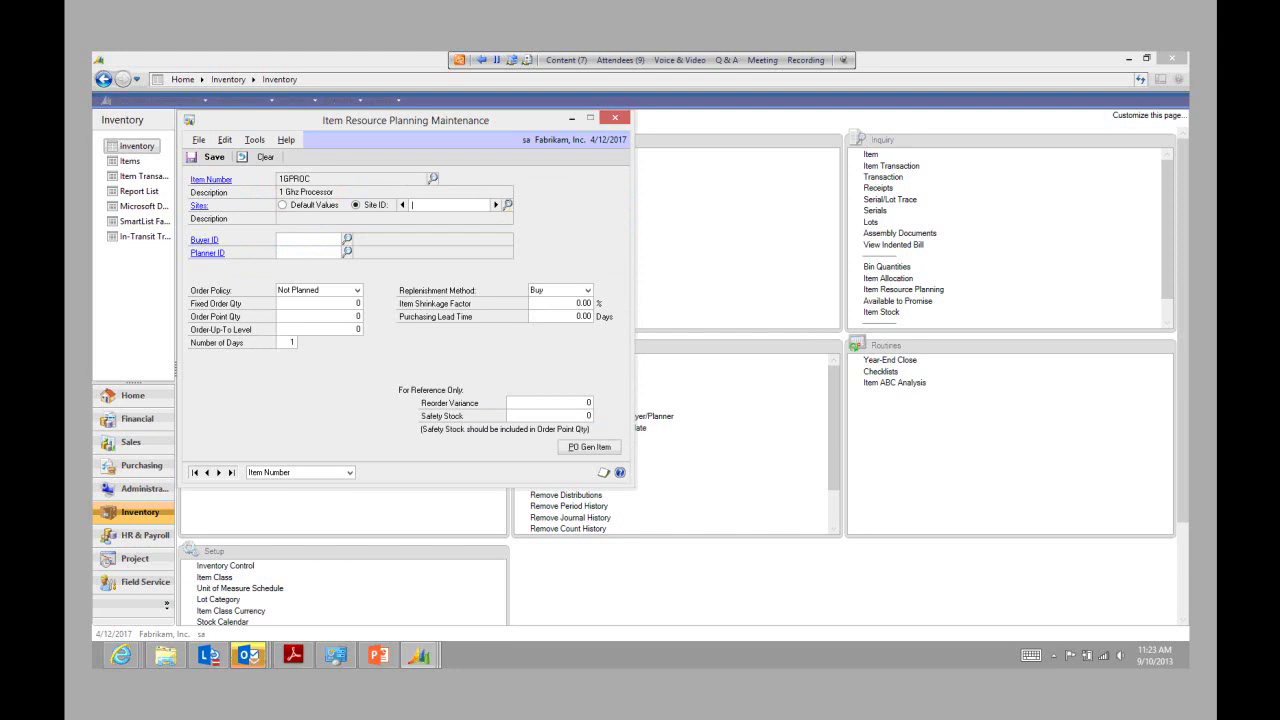
click(507, 204)
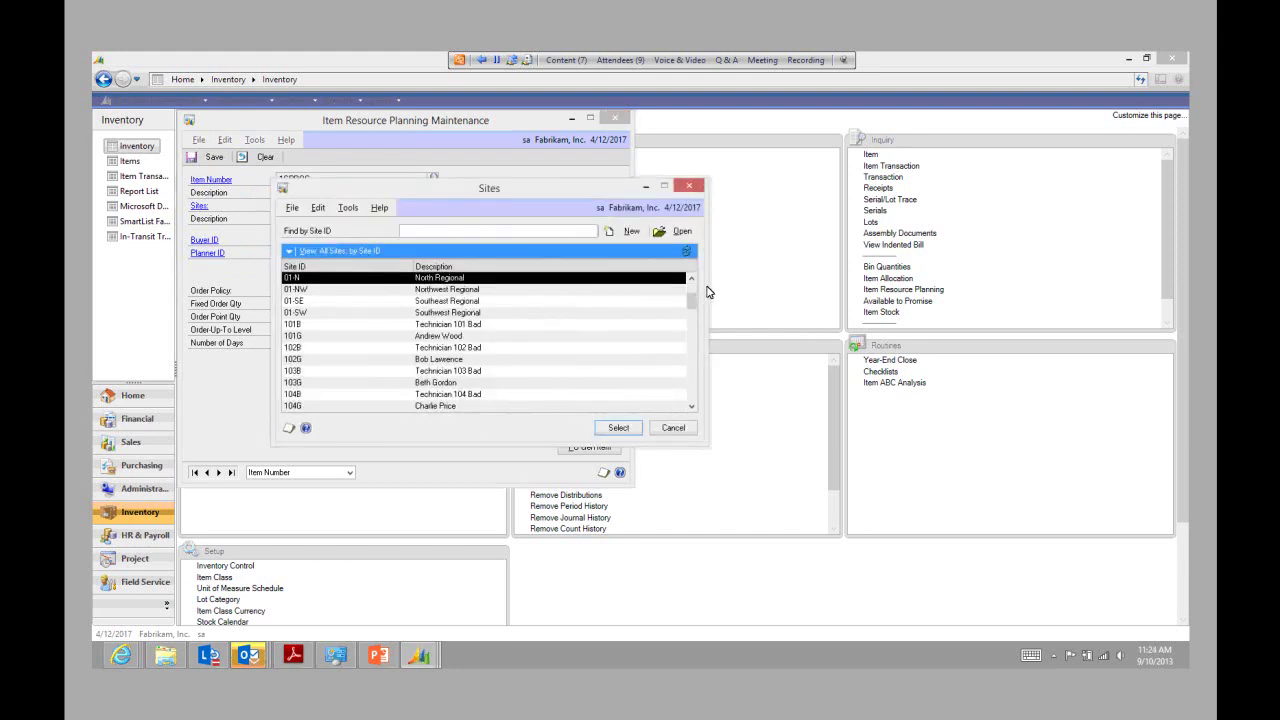
scroll(704, 399, down, 5)
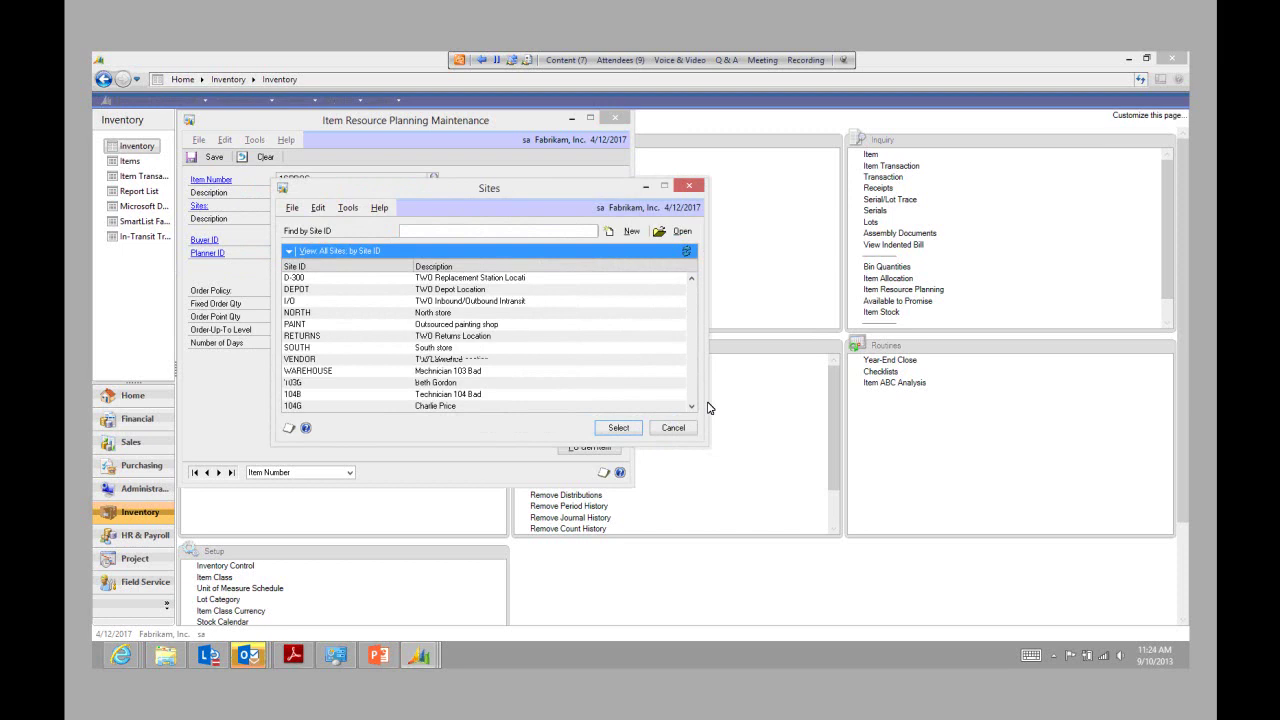
click(337, 373)
click(603, 427)
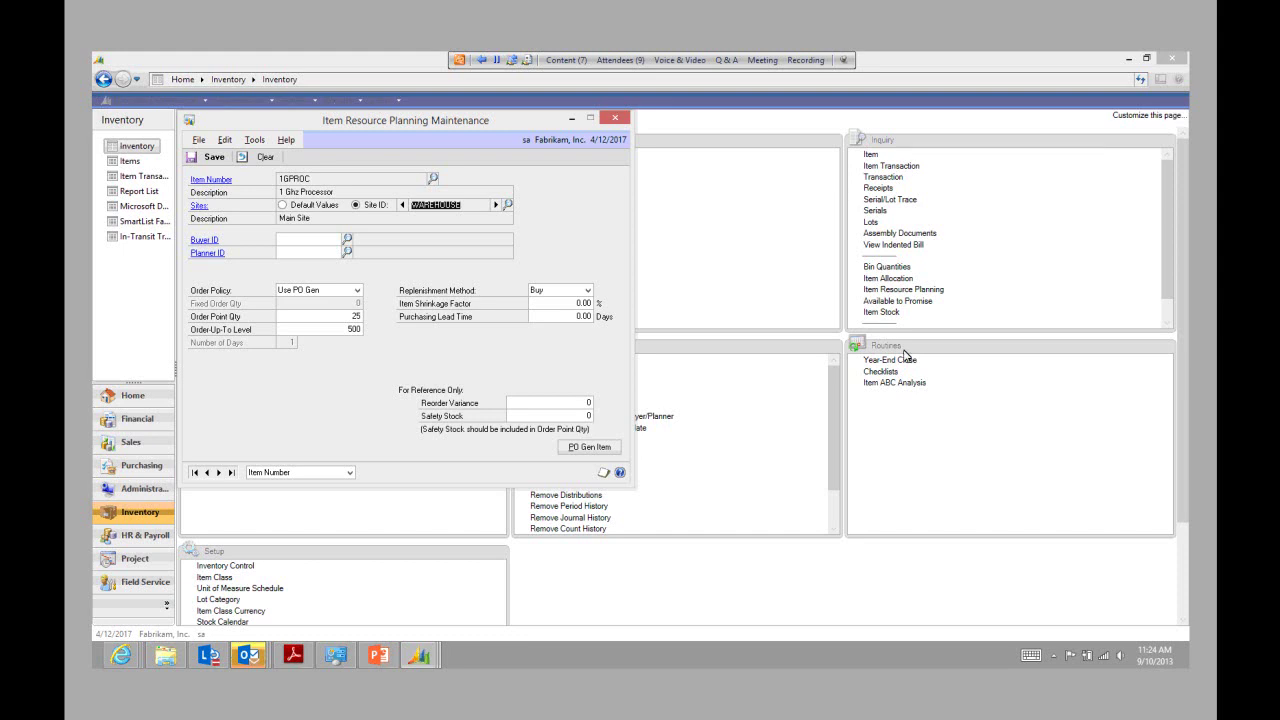
click(617, 121)
Switch to the PowerPoint presentation and show the slides from Setup Cont. to Running PO Generator, ending the slide show there
key(alt+Tab)
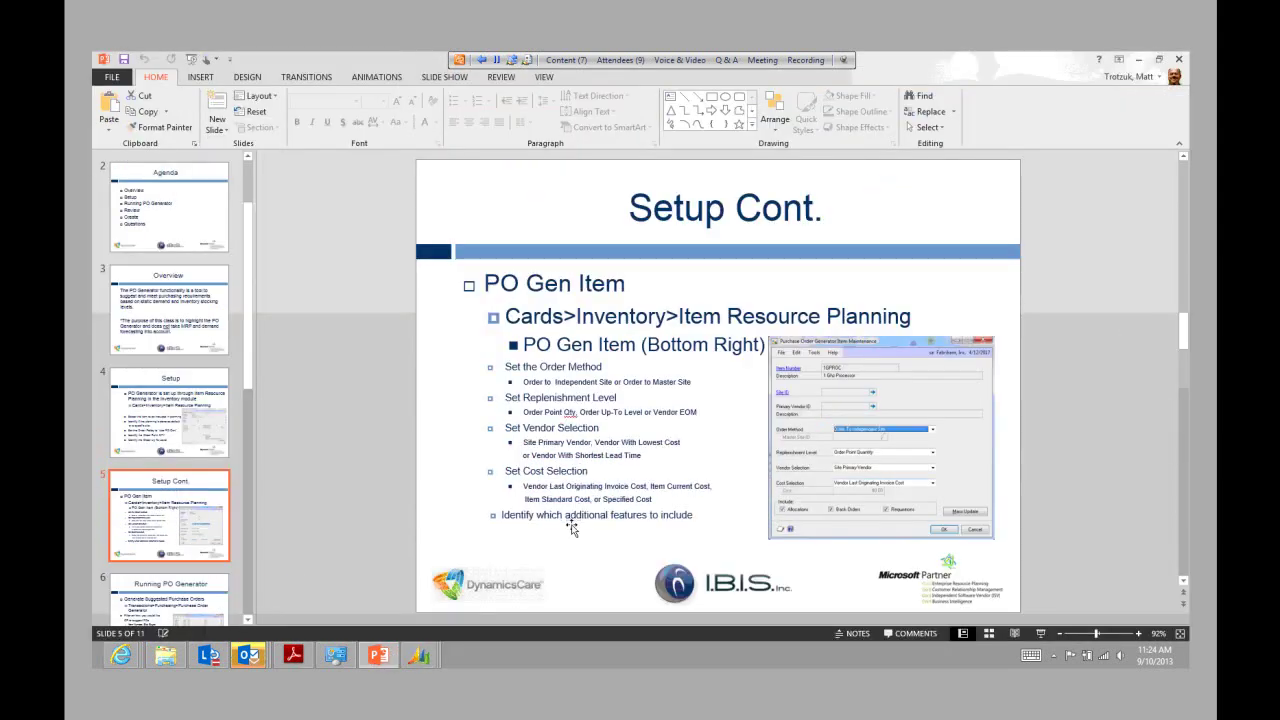
click(1040, 633)
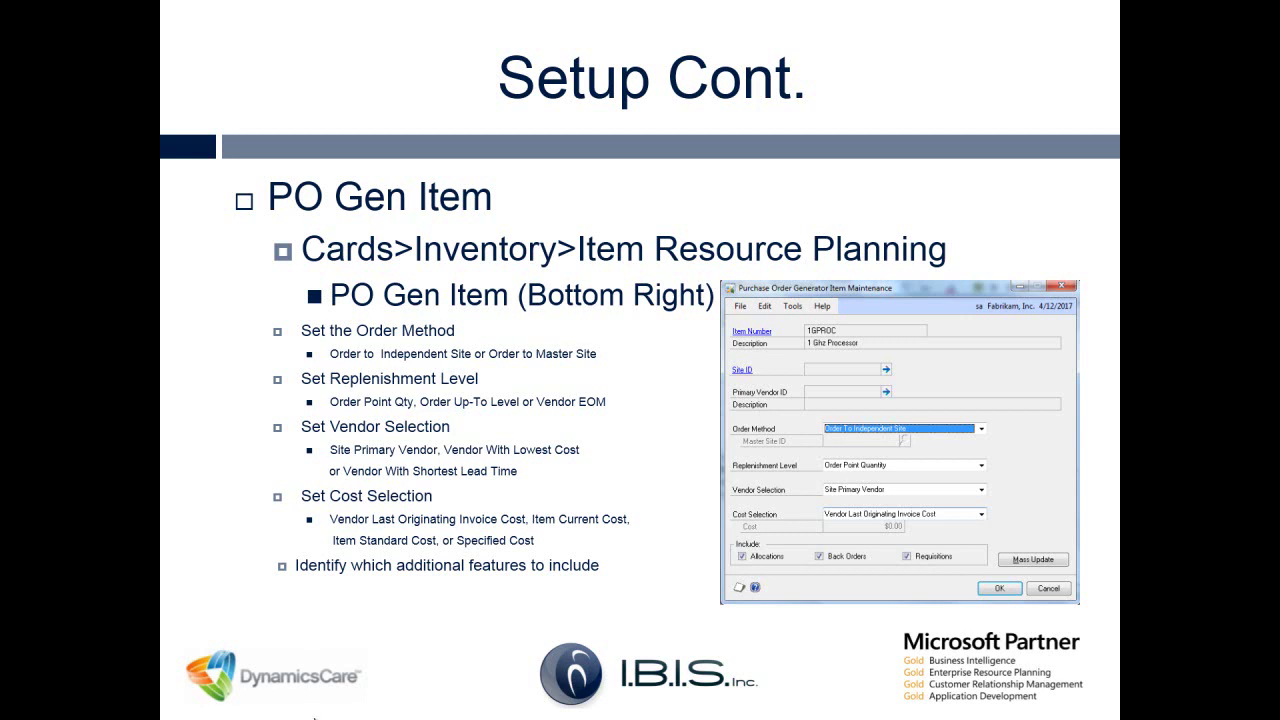
click(197, 708)
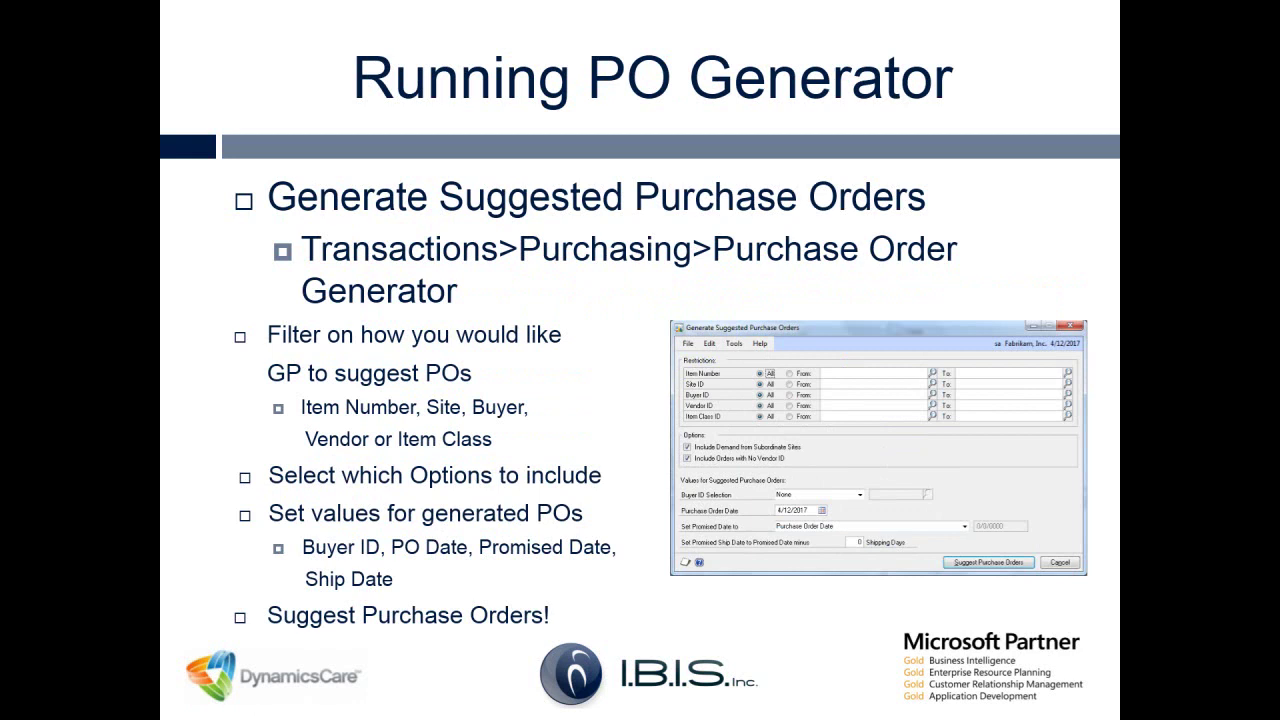
key(Escape)
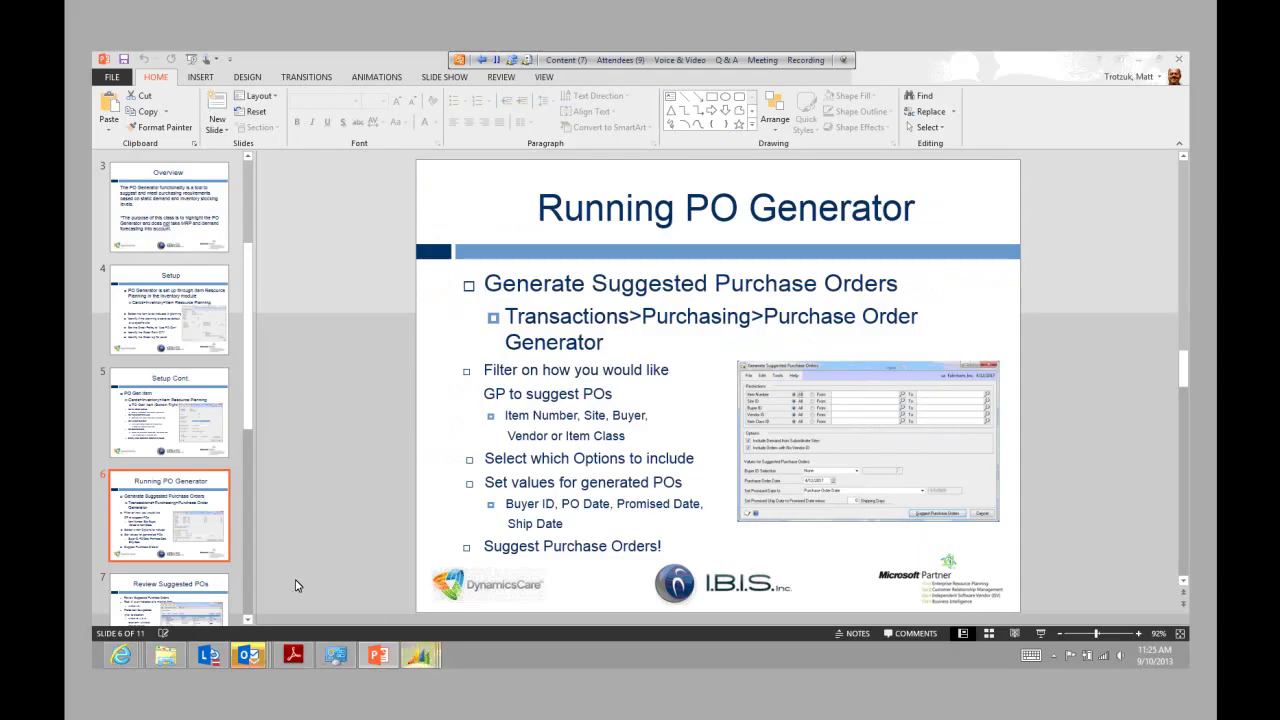
Switch back to Dynamics GP and open the Purchase Order Generator from the Purchasing transactions, moving its window clear
click(419, 656)
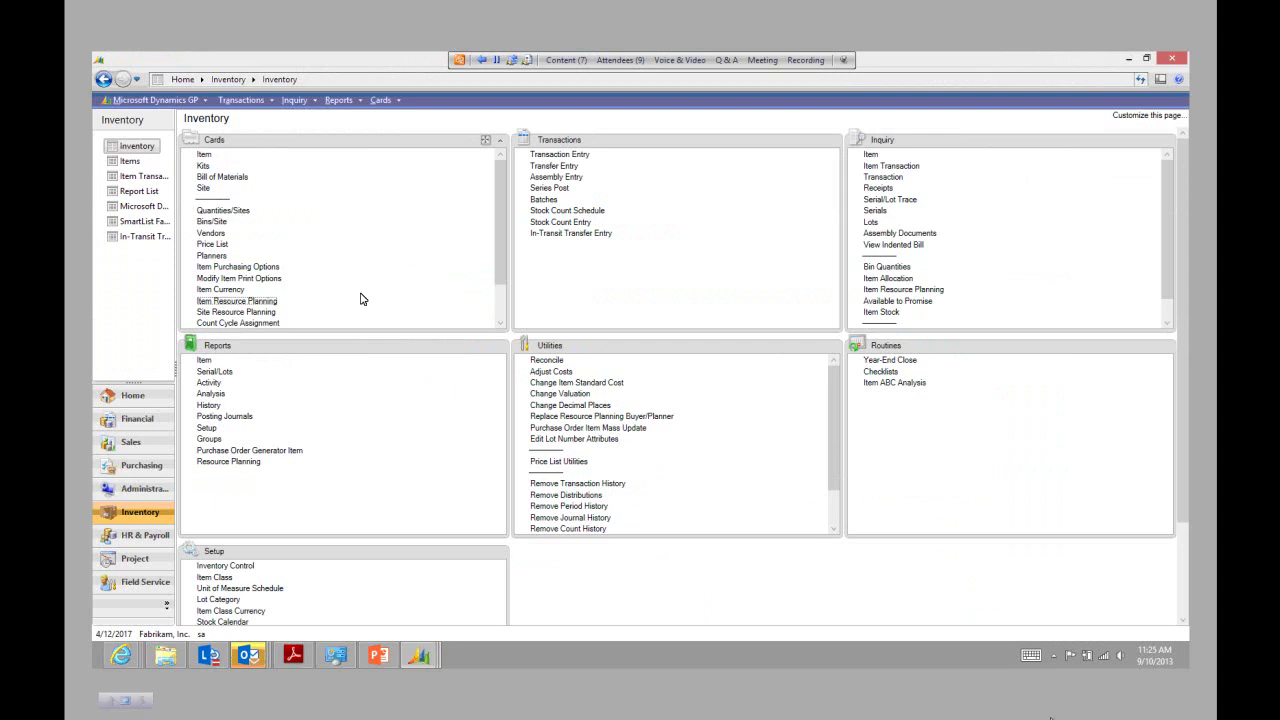
click(140, 465)
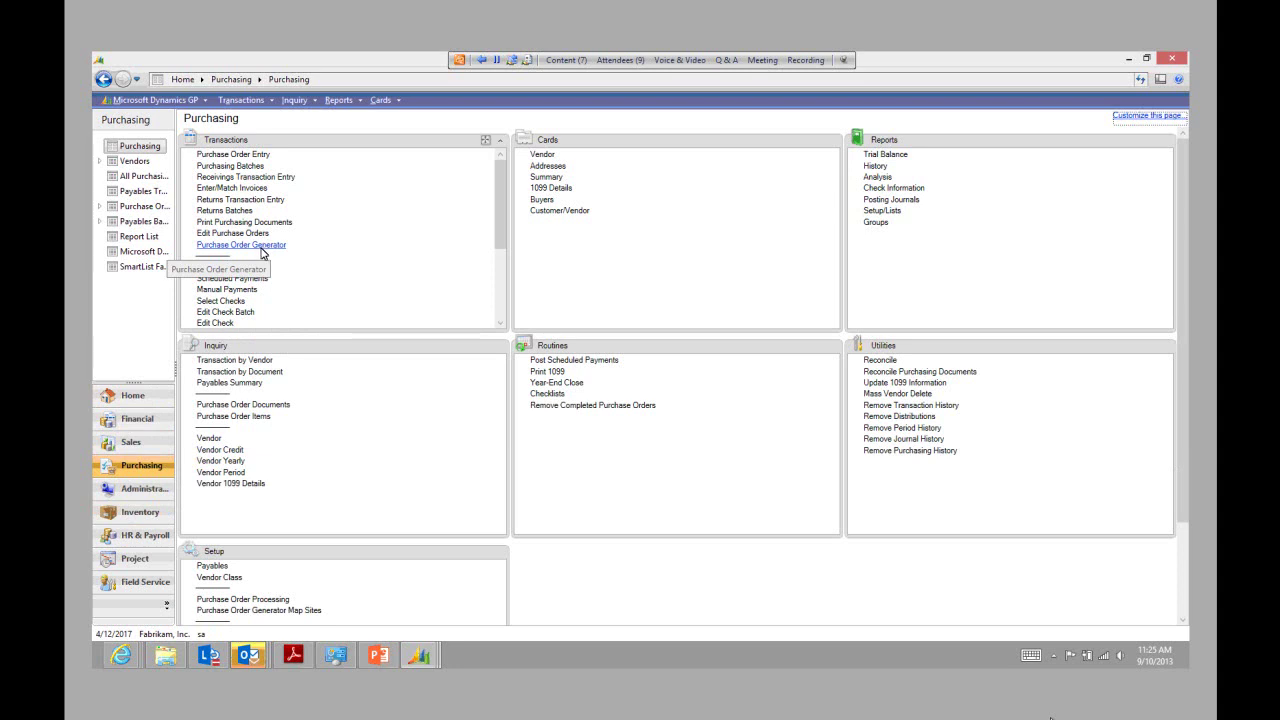
click(232, 101)
mouse_move(280, 146)
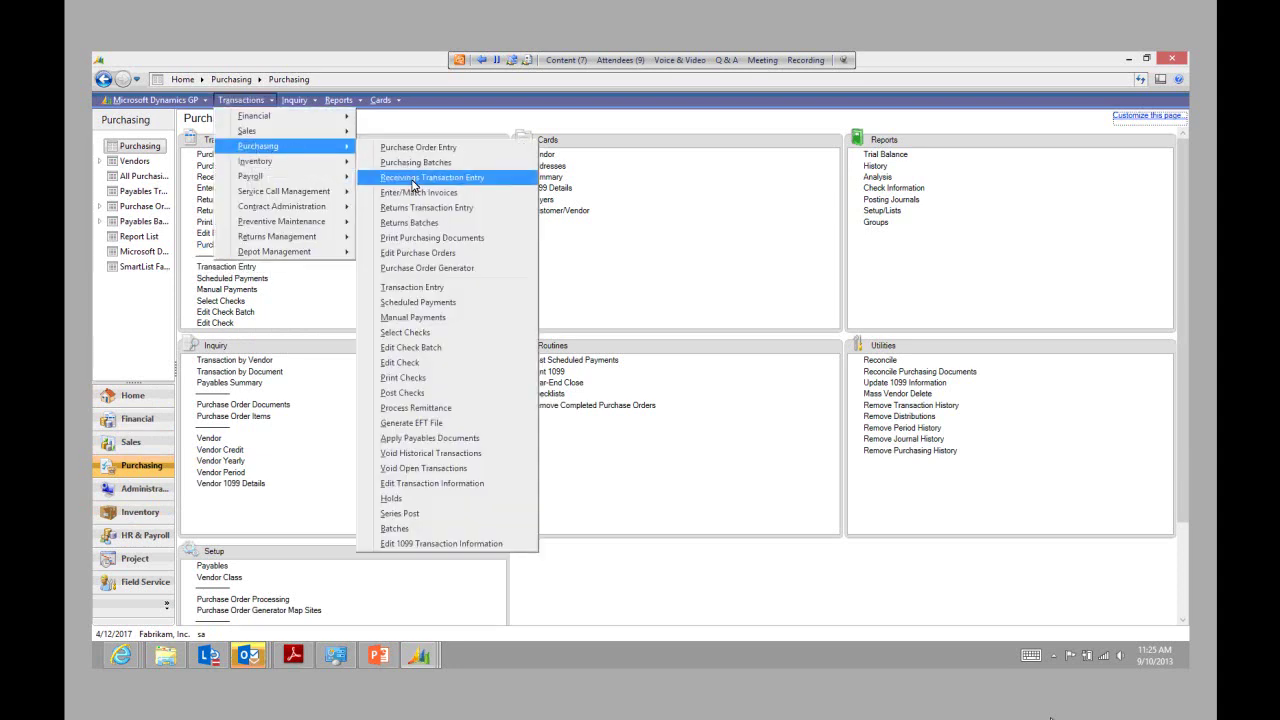
click(436, 270)
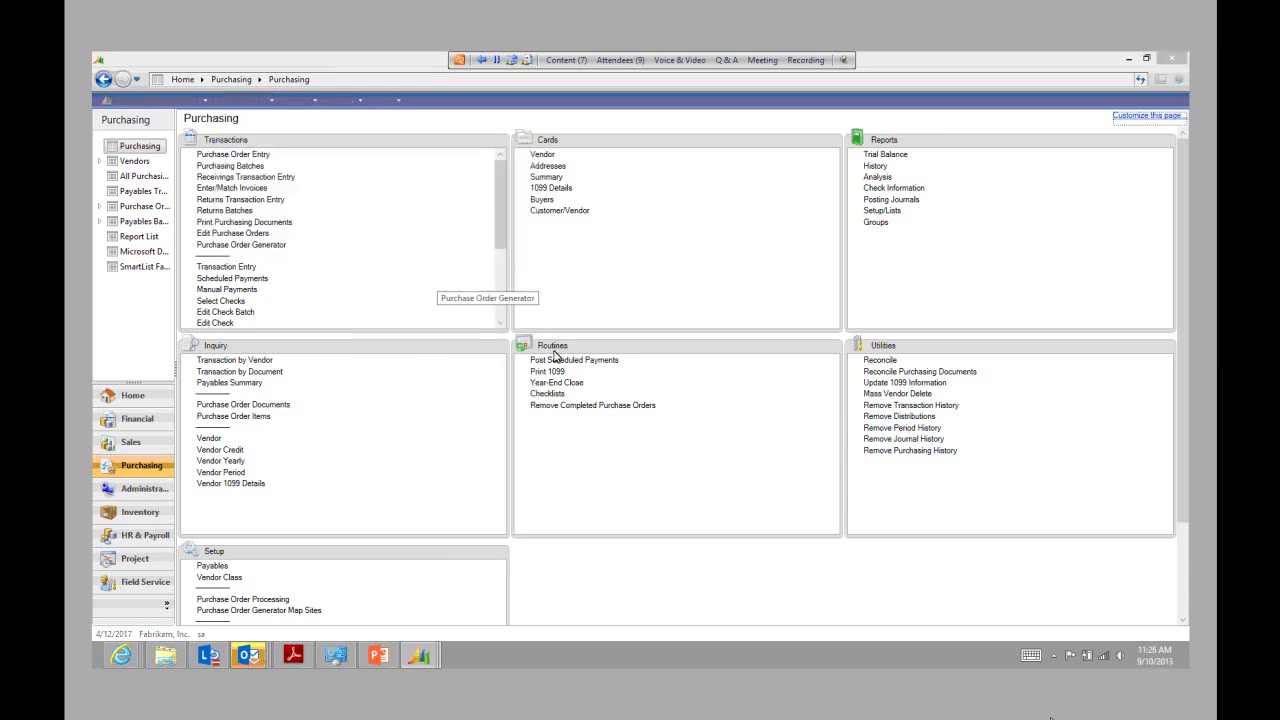
drag(397, 140, 540, 155)
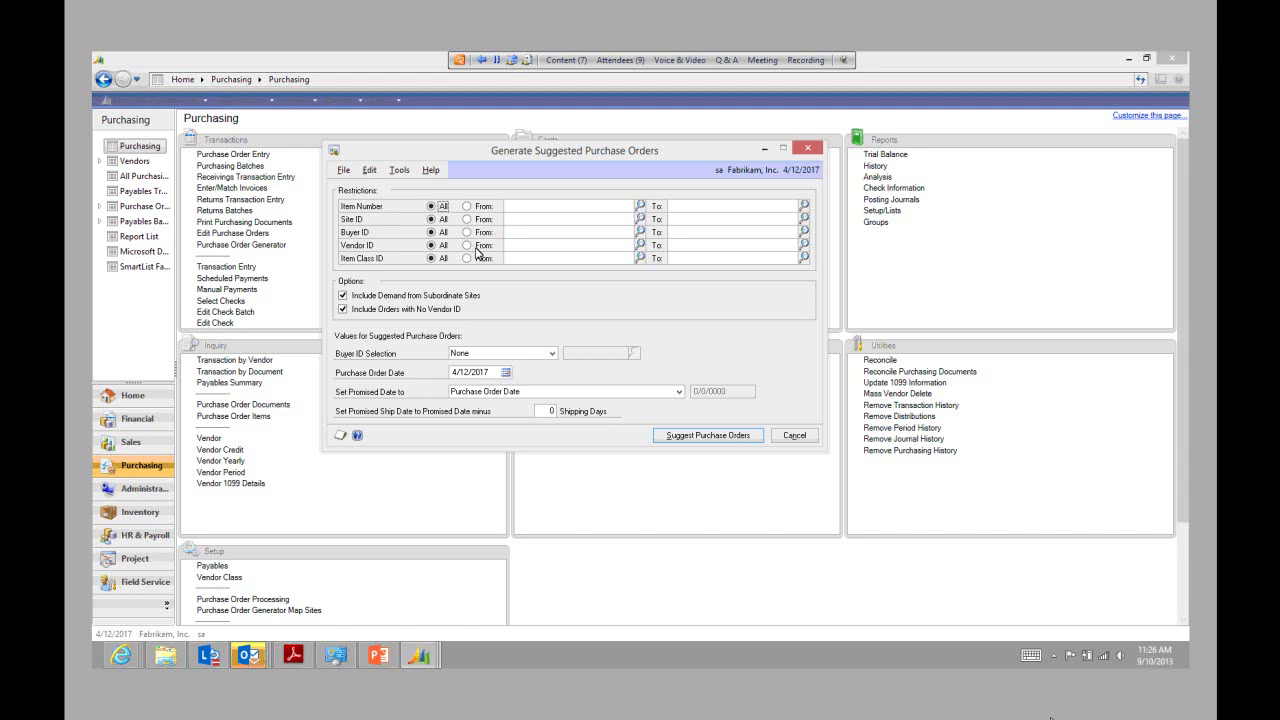
Try restricting the suggested purchase orders to the WAREHOUSE site, and restore the Site ID restriction to All
click(560, 219)
click(642, 219)
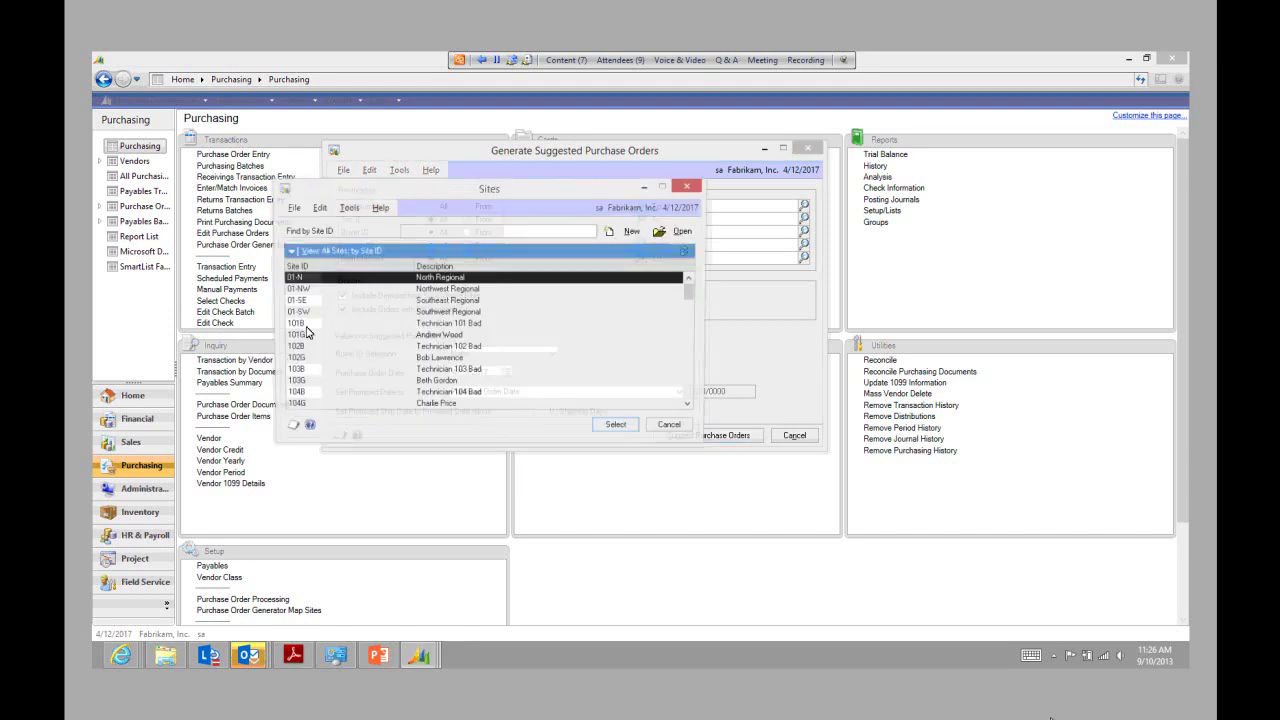
click(612, 430)
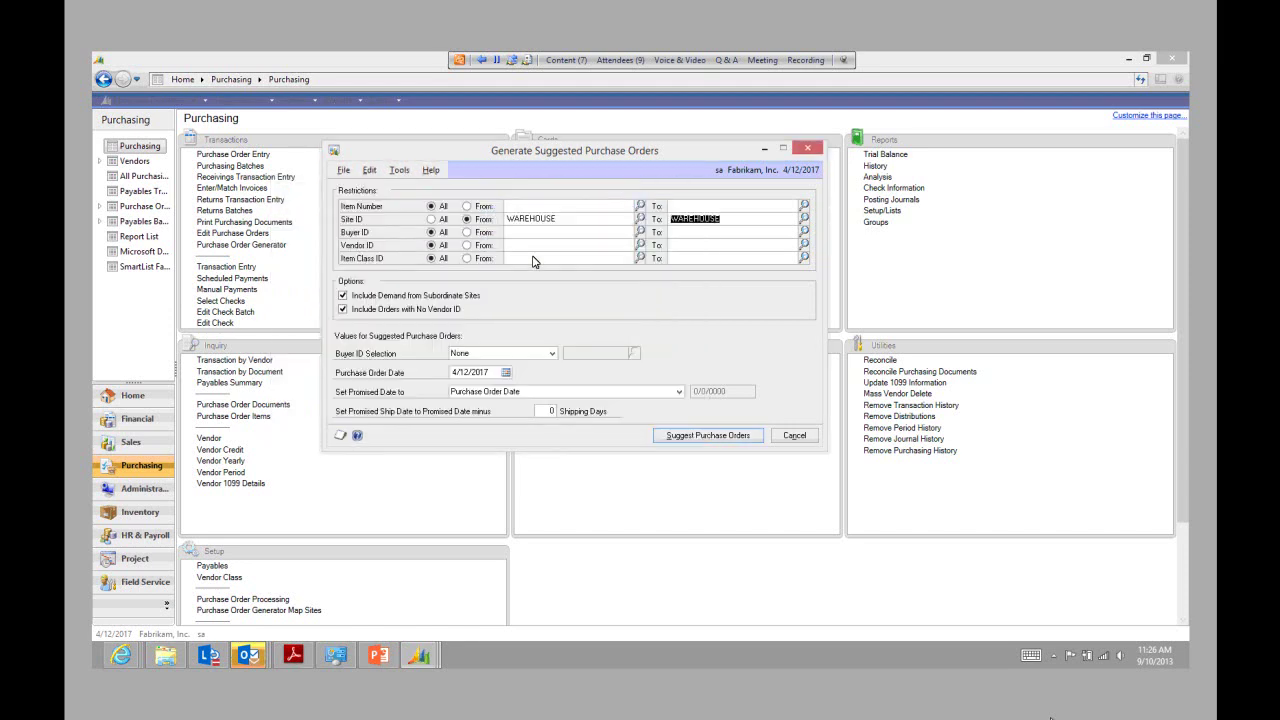
click(438, 220)
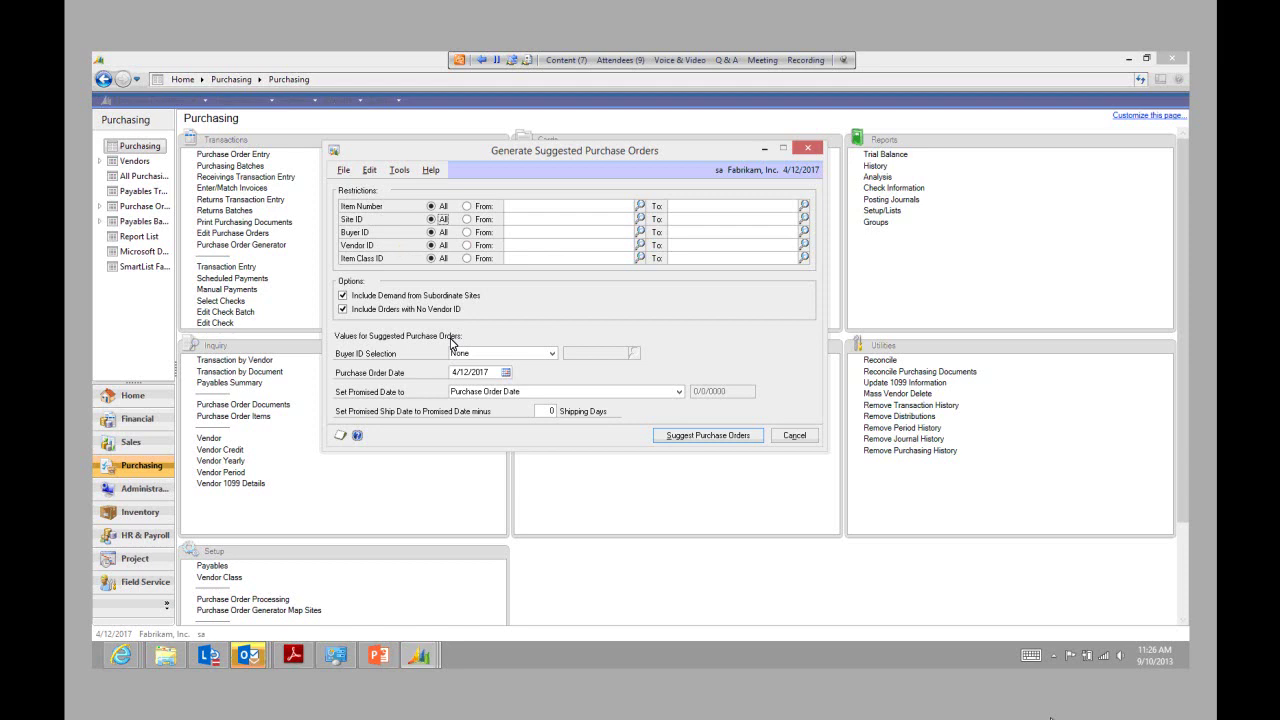
Try an item number range restriction, dismiss the item lookup and restore the Item Number restriction to All
click(470, 207)
click(639, 206)
click(638, 180)
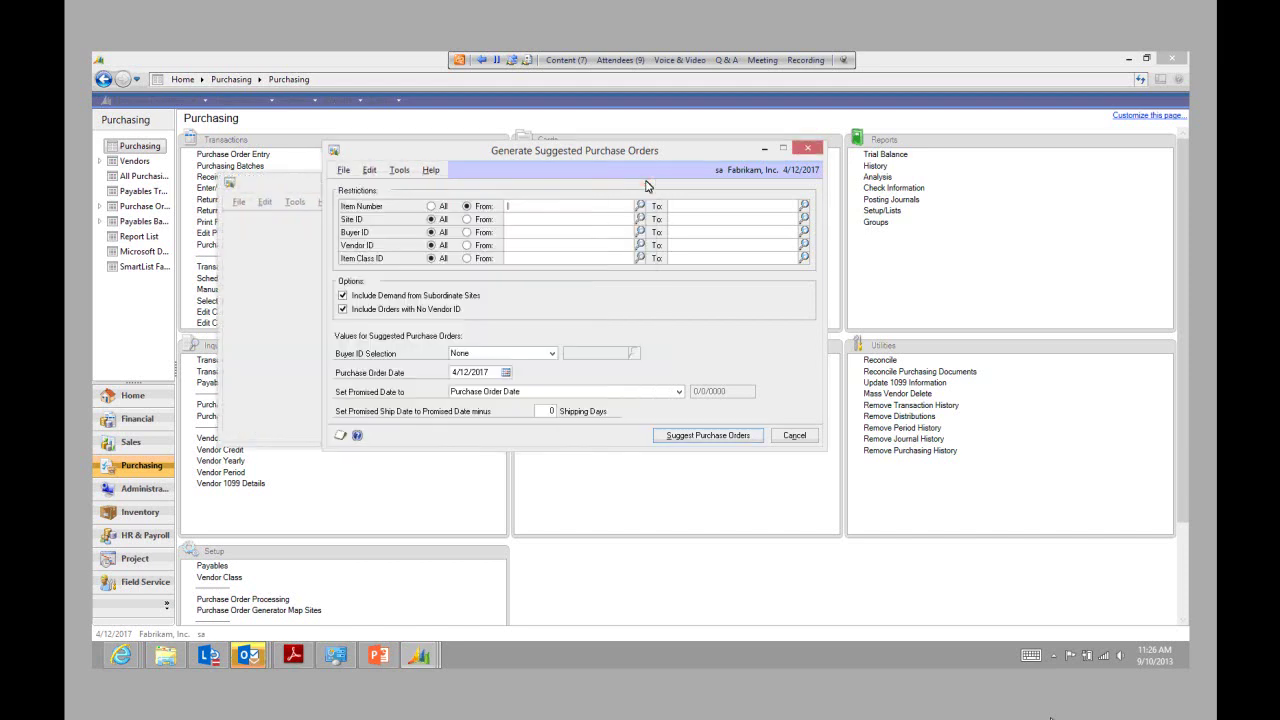
click(433, 207)
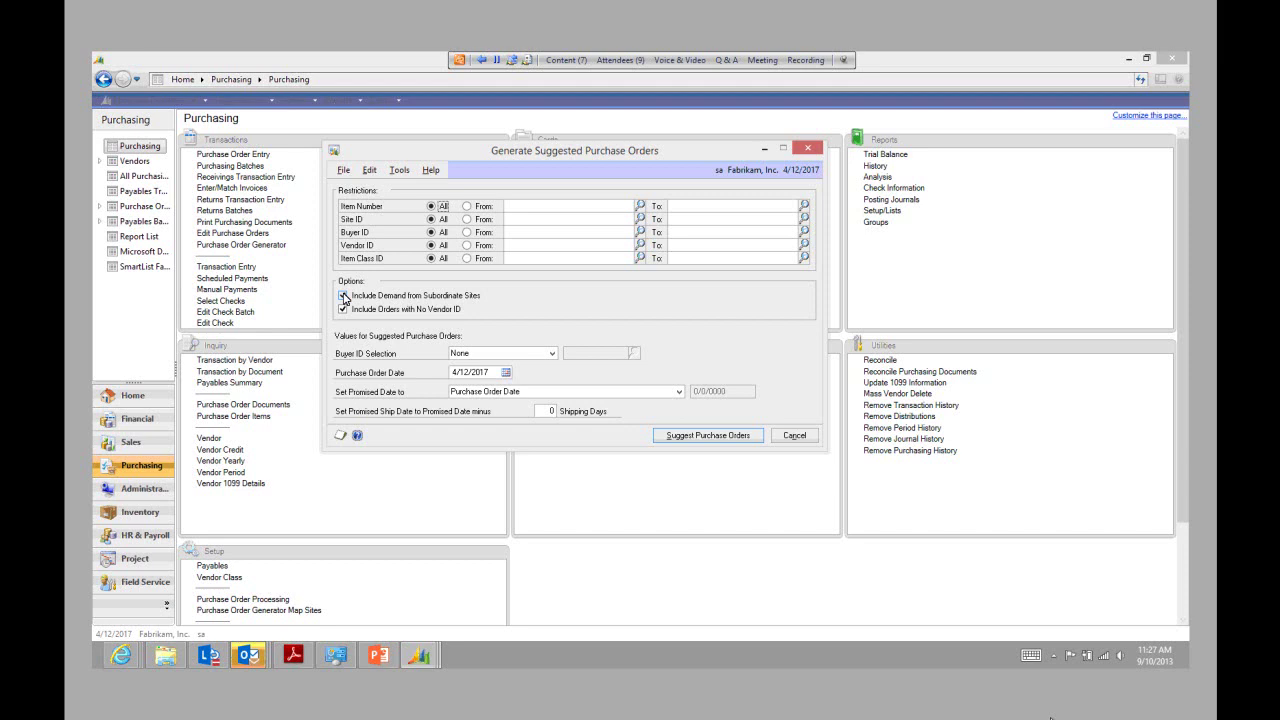
Try Specified Buyer ID and Item-Site Buyer ID as the buyer ID selection, and restore it to None
click(344, 297)
click(343, 310)
click(551, 353)
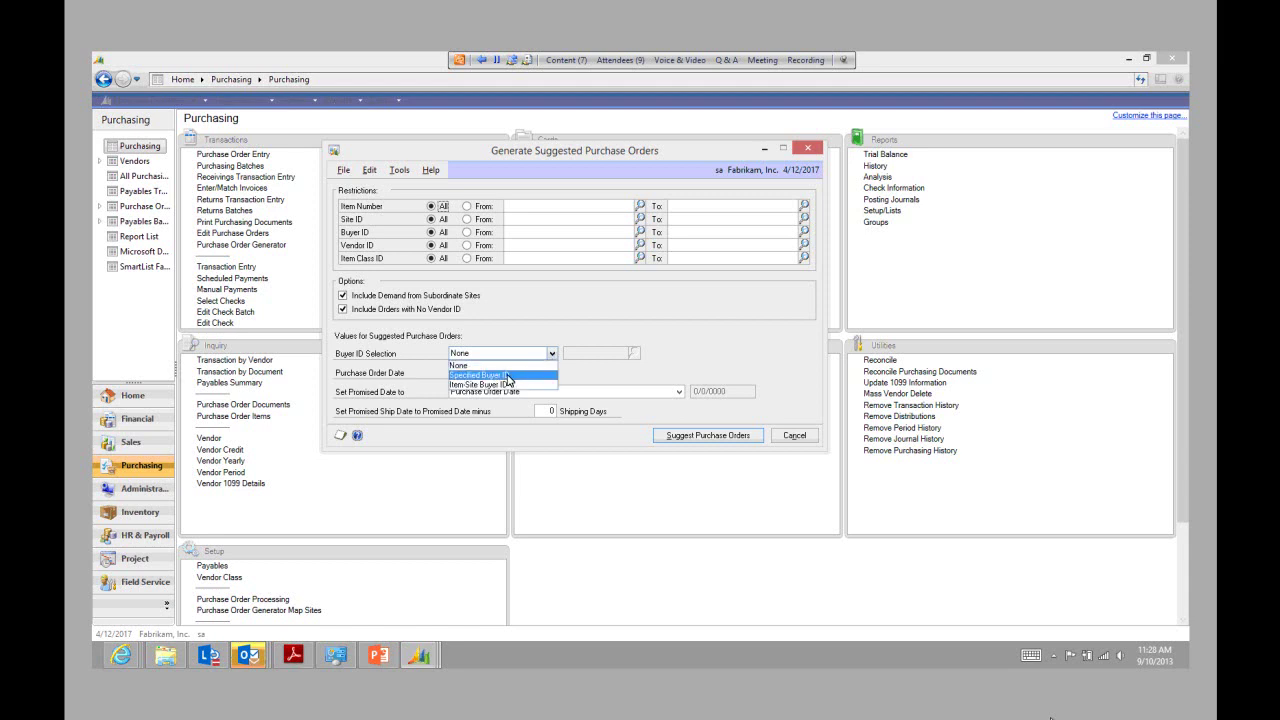
click(508, 375)
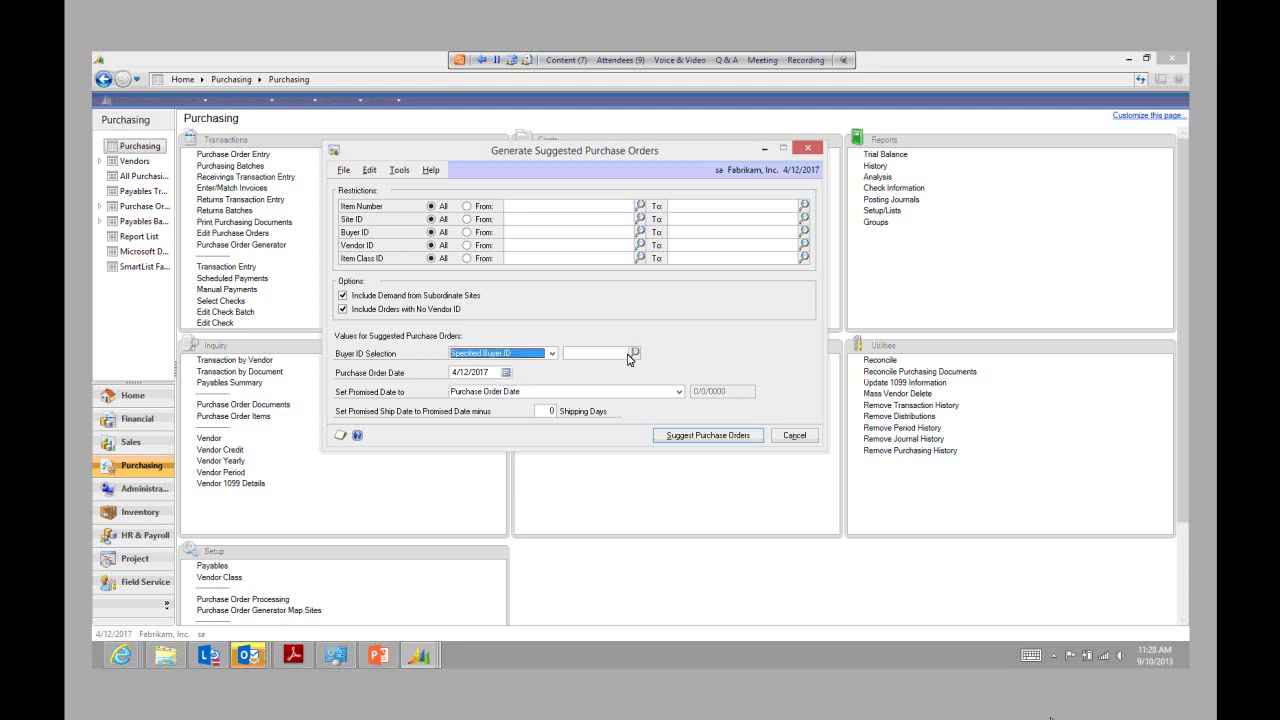
click(551, 353)
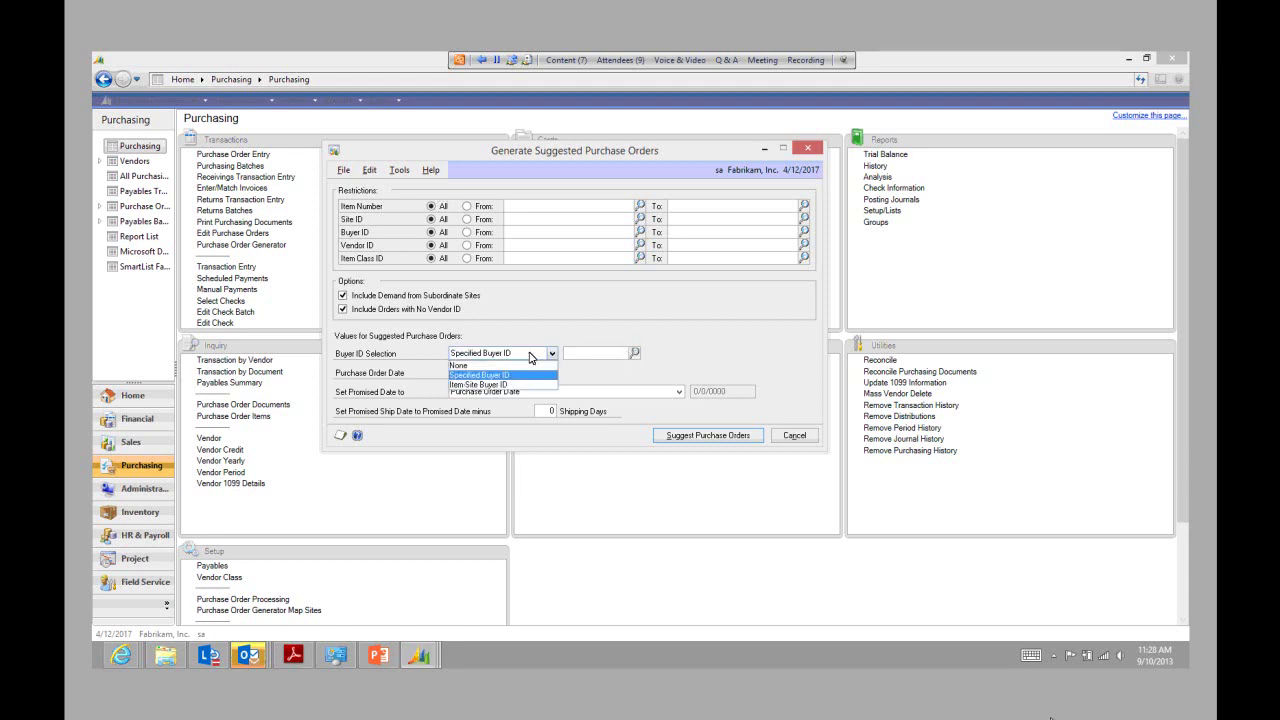
click(500, 384)
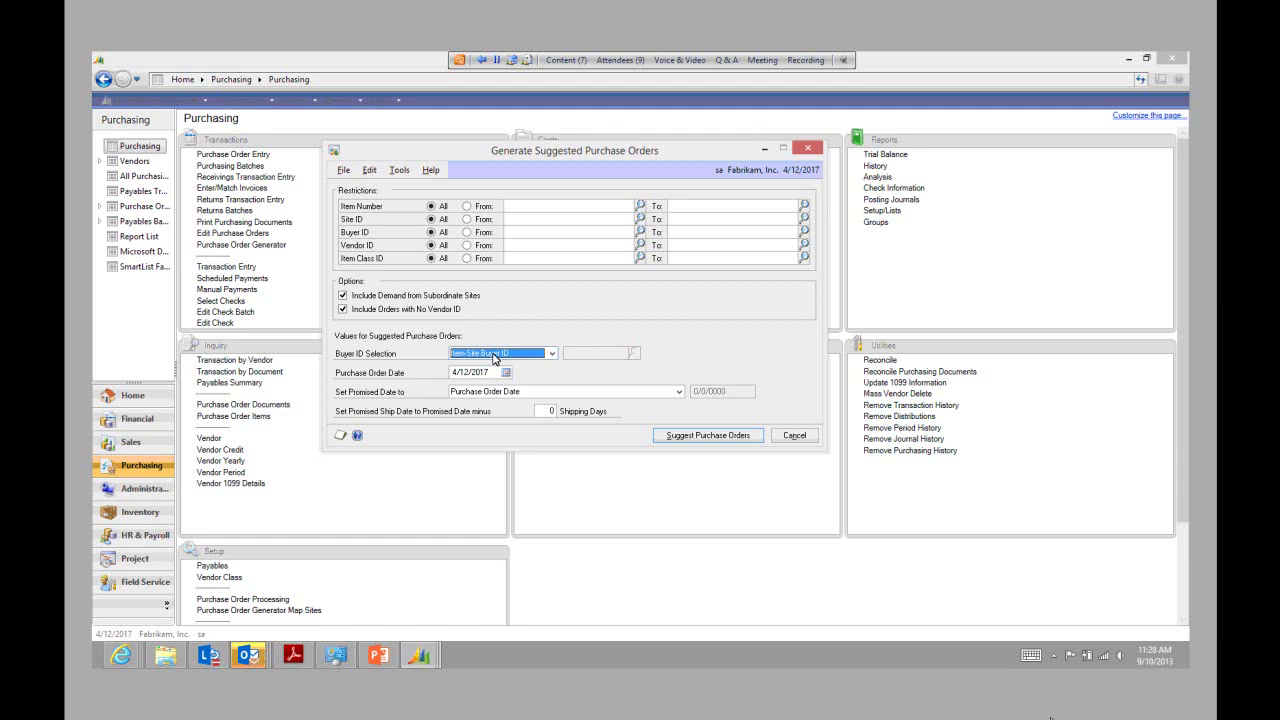
click(551, 353)
click(487, 364)
Try Specified Date as the promised date, restore Purchase Order Date, and select the shipping days value
click(486, 372)
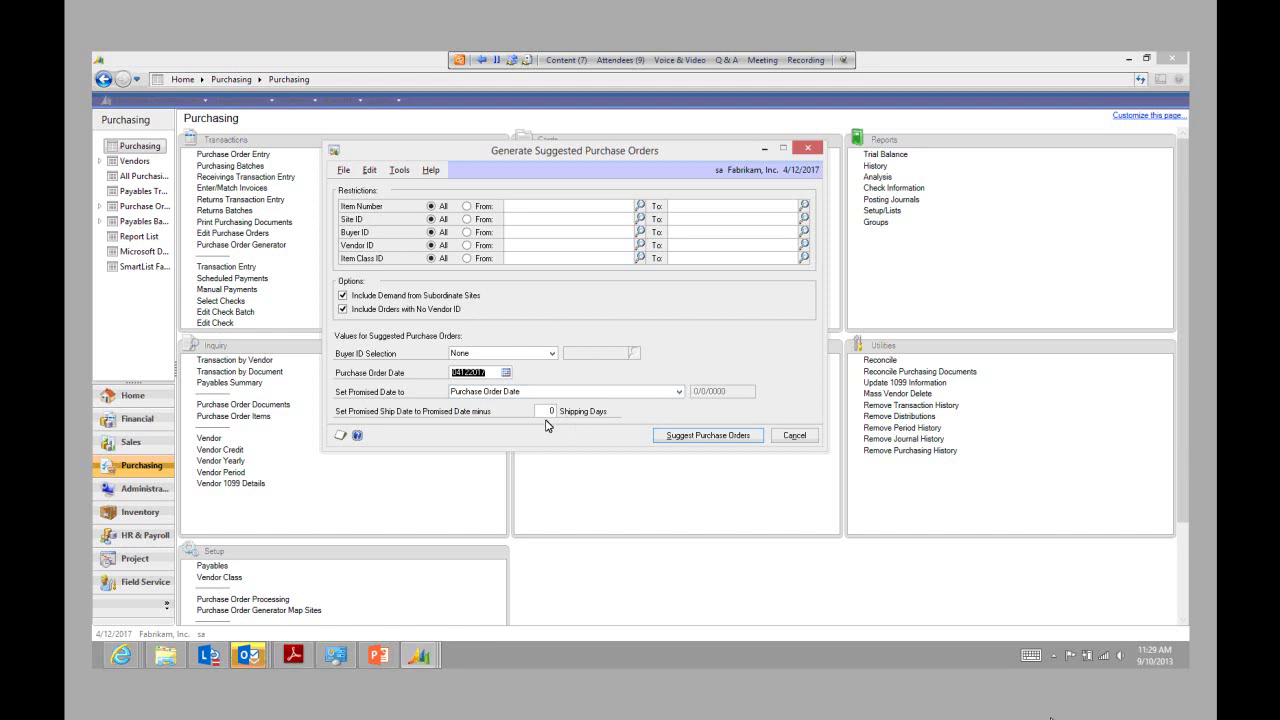
click(679, 391)
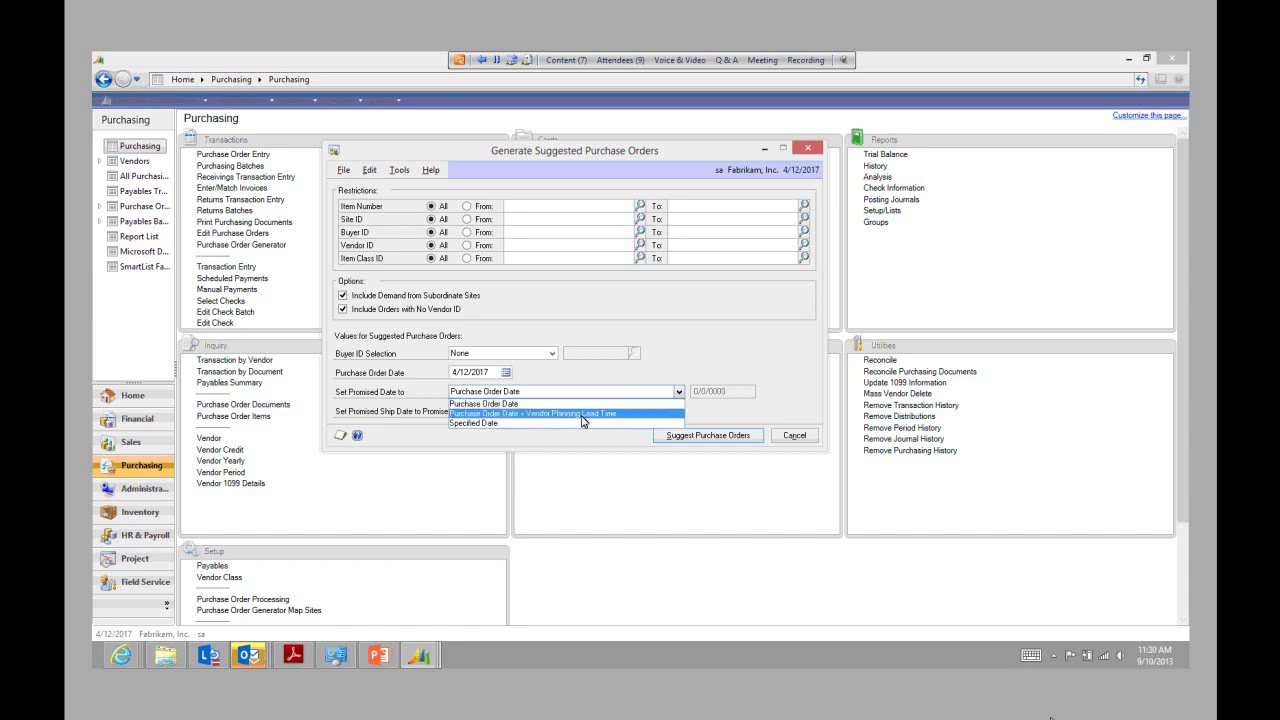
click(506, 424)
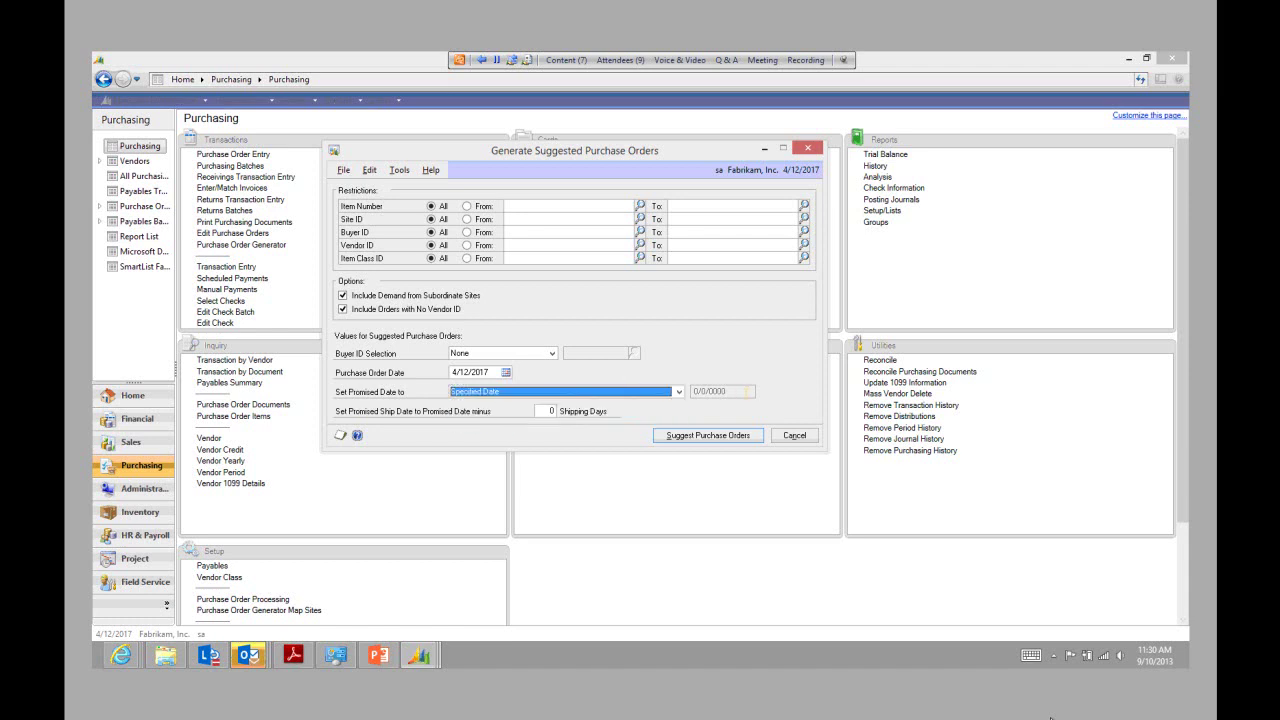
click(679, 391)
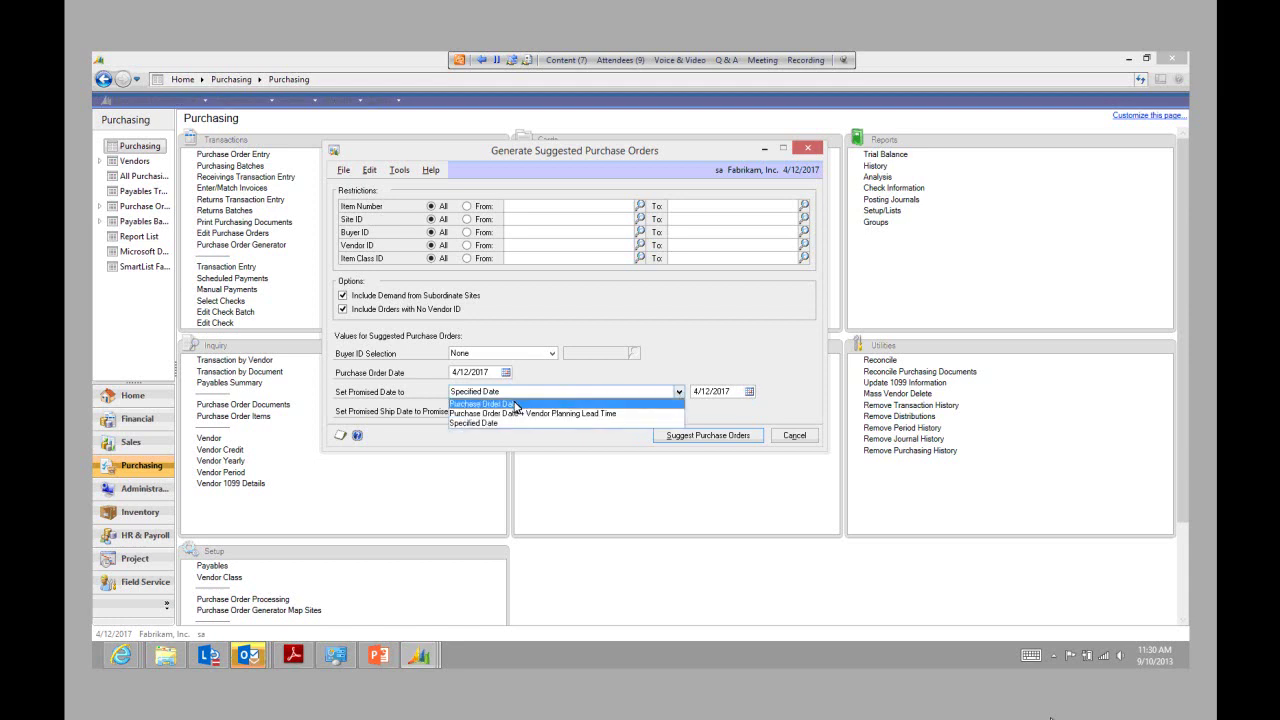
click(515, 404)
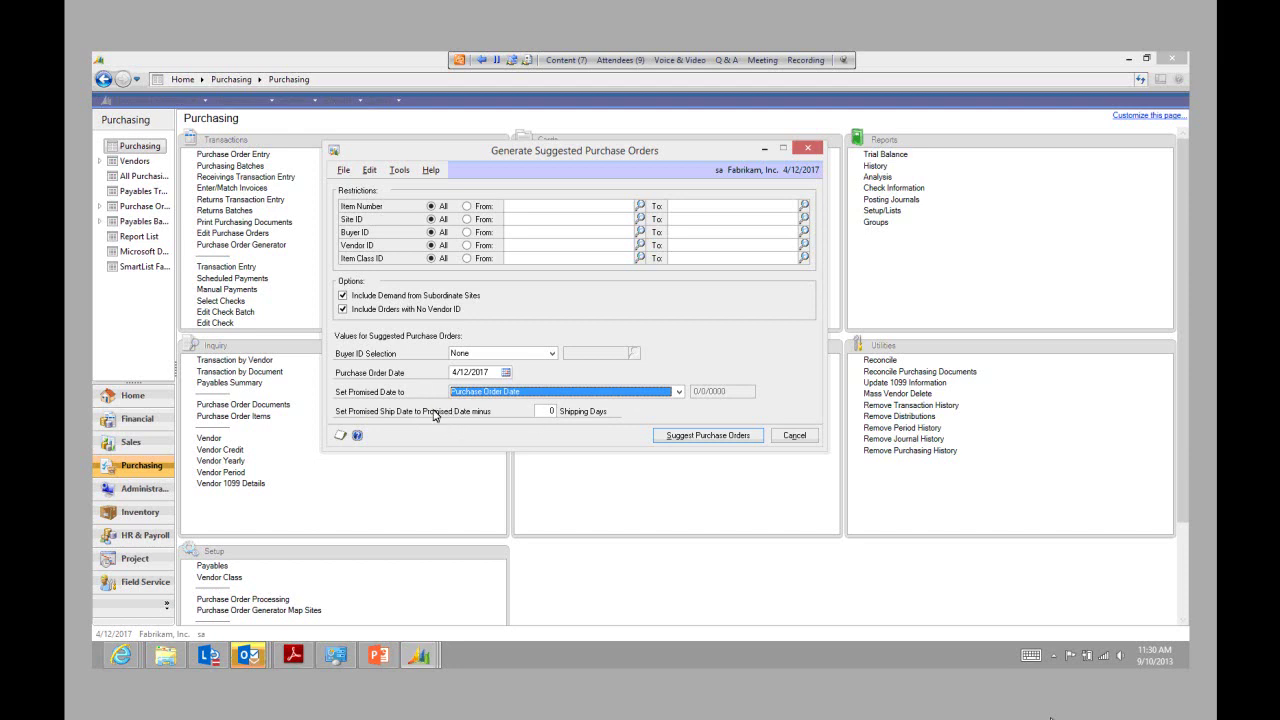
click(551, 411)
double_click(551, 411)
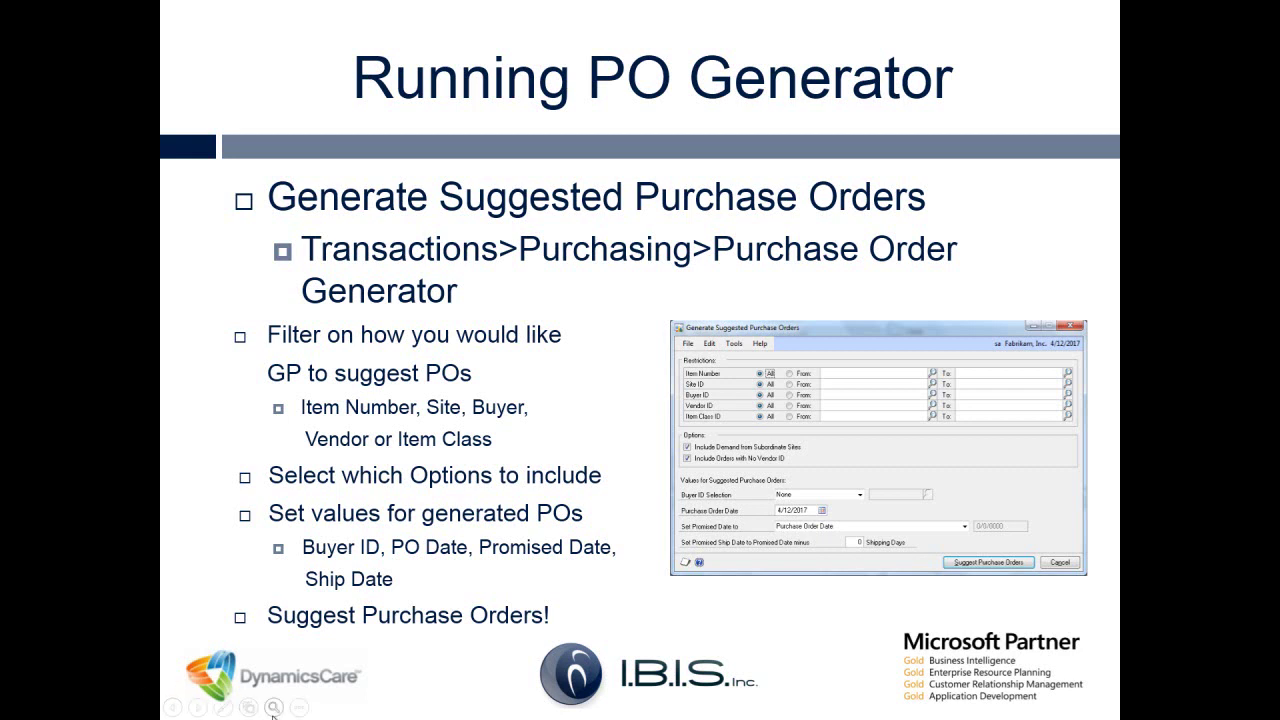
Advance the slide show from Running PO Generator to the Review Suggested POs slide and end it
click(198, 708)
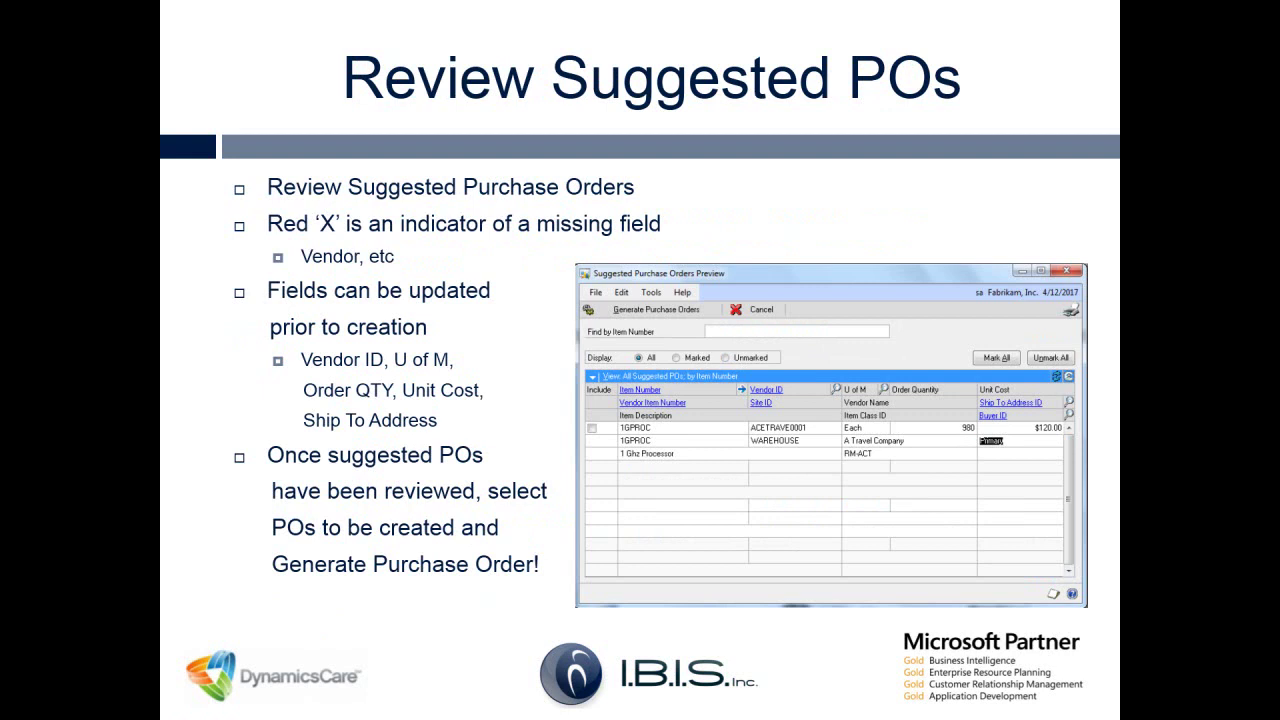
key(Escape)
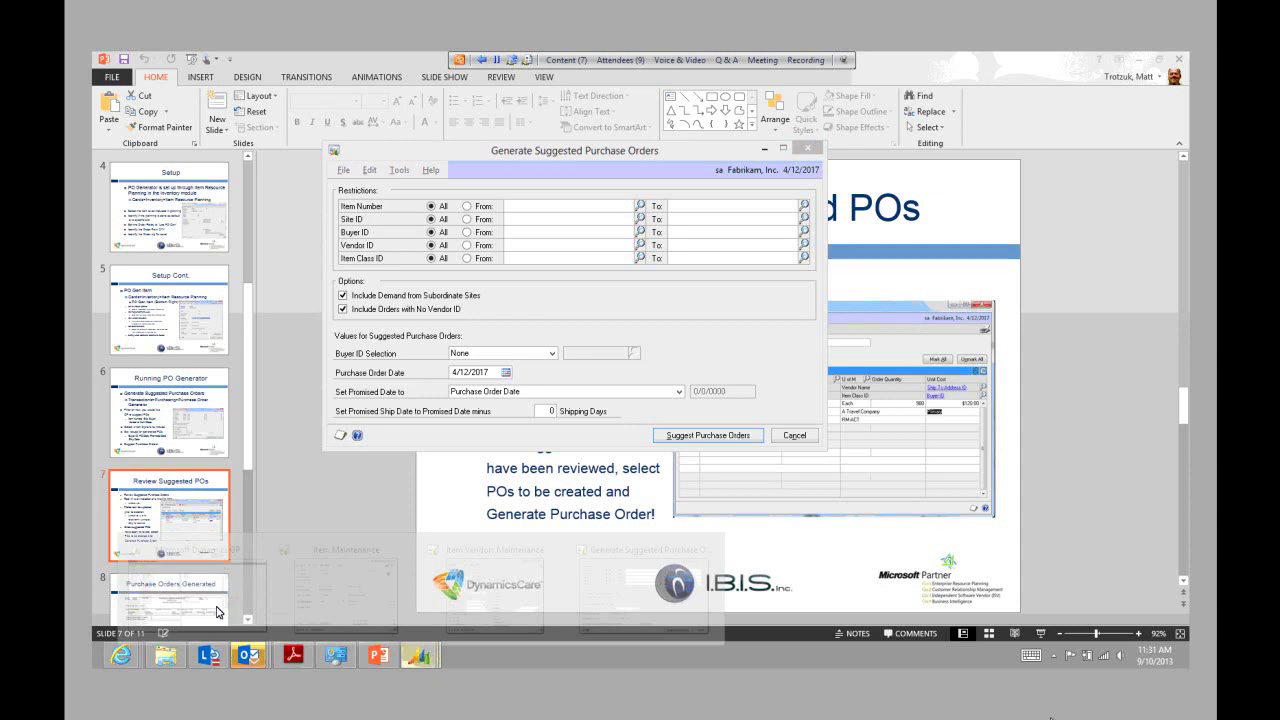
Switch back to the Generate Suggested Purchase Orders window in Dynamics GP and suggest the purchase orders
click(218, 612)
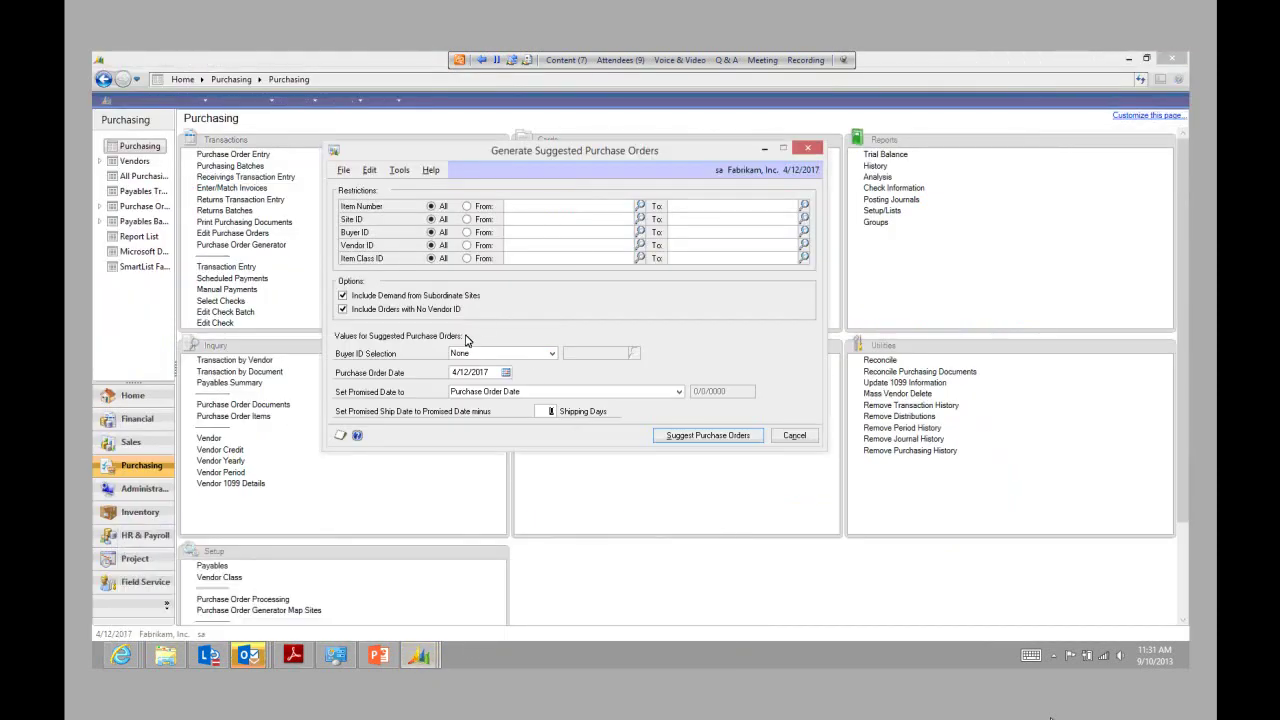
click(718, 440)
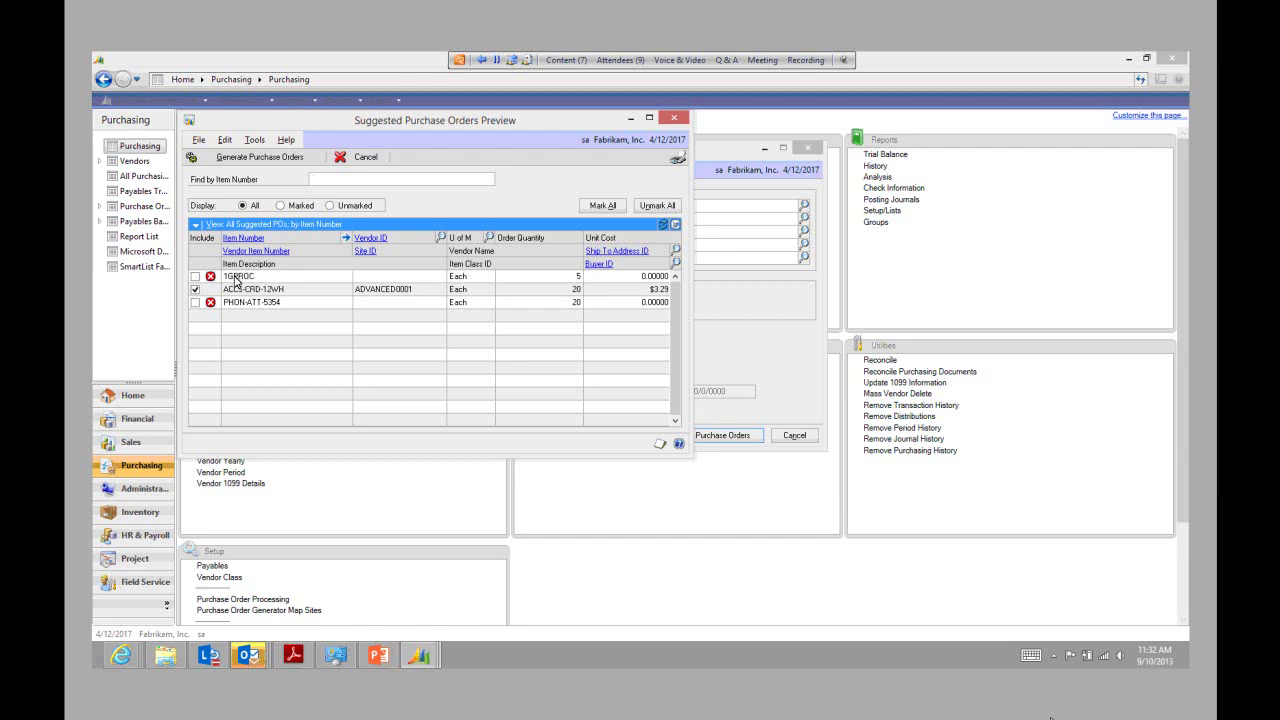
Assign vendor ACETRAVE0001 to the 1GPROC suggested order, accepting the vendor item number assignment with 1GPROC as the vendor item
click(368, 278)
click(440, 237)
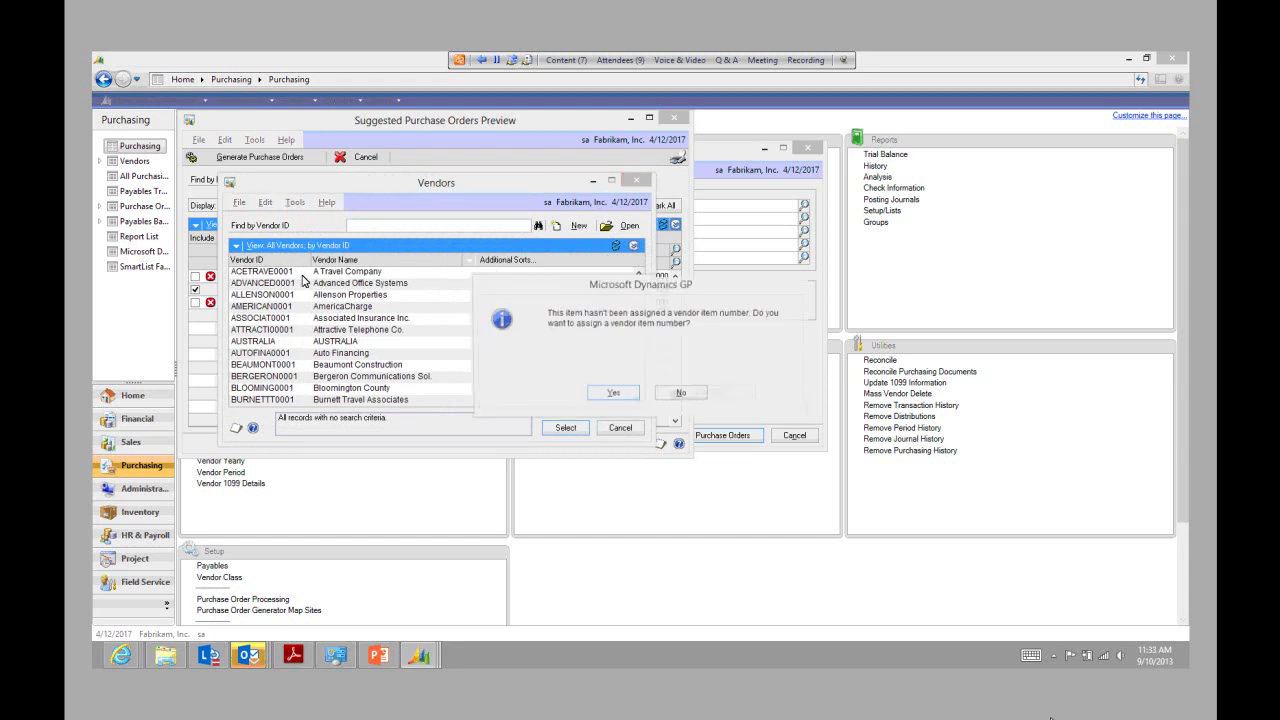
click(620, 394)
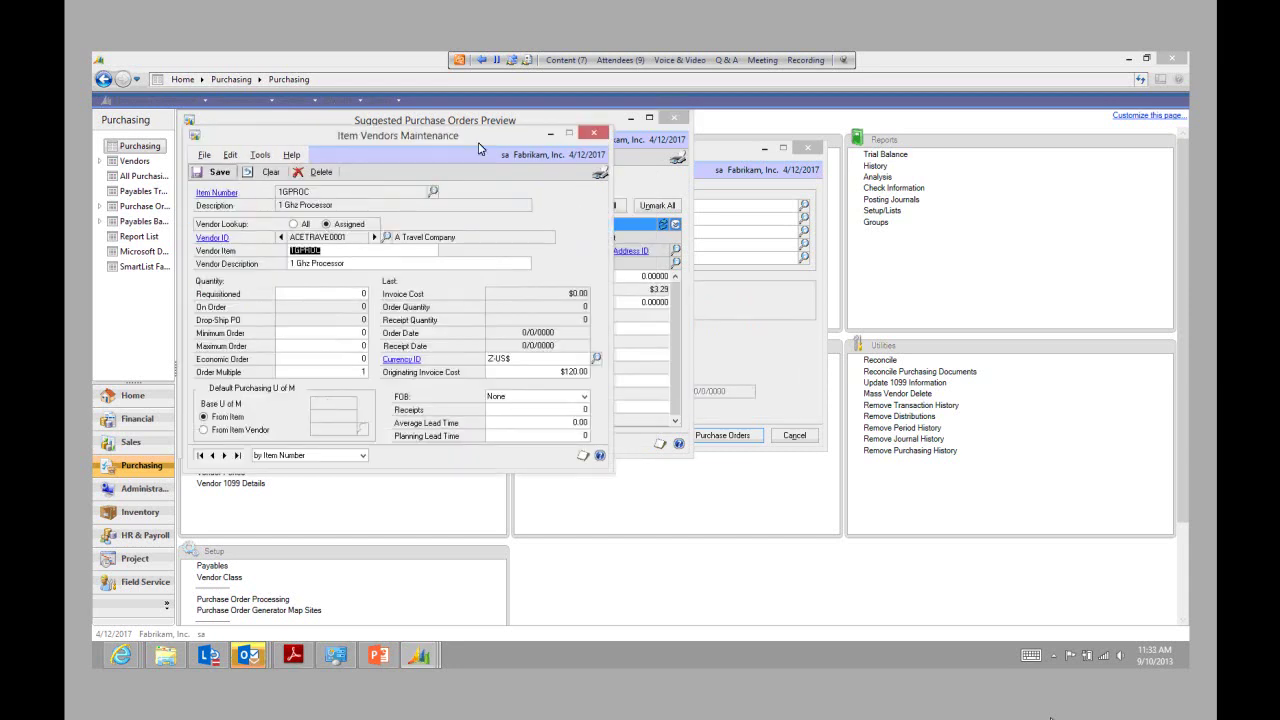
click(595, 134)
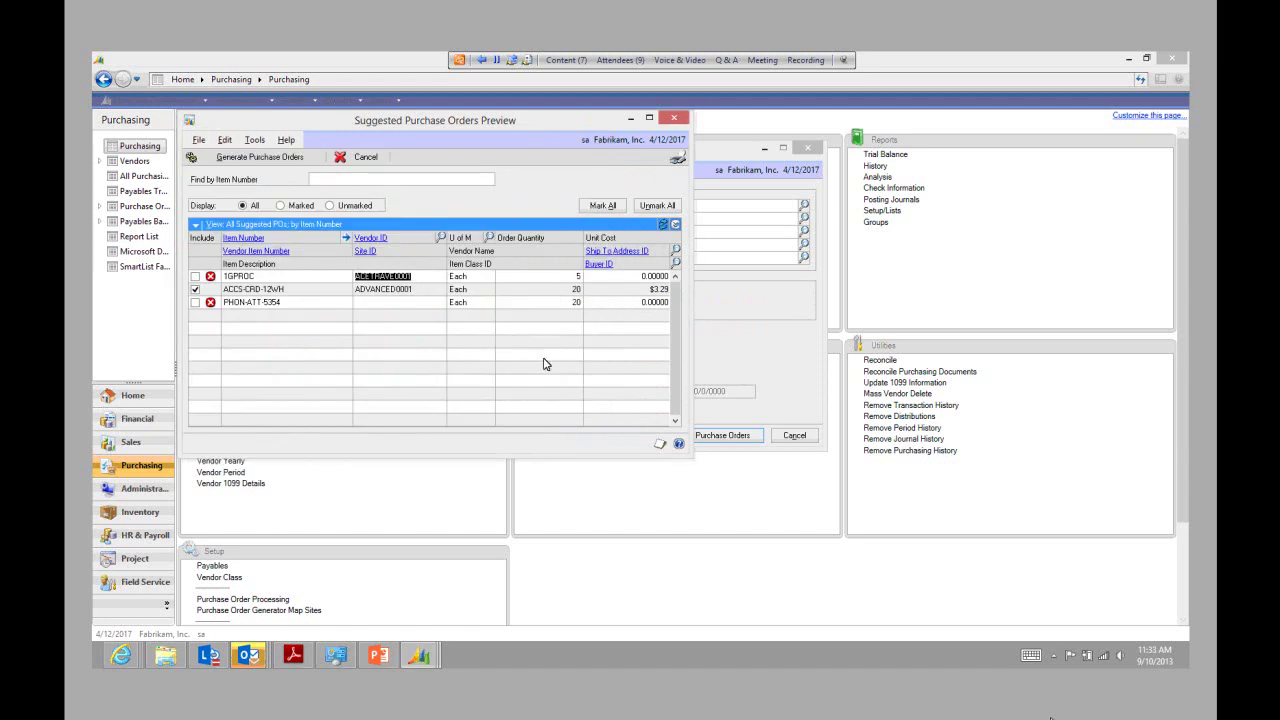
key(Tab)
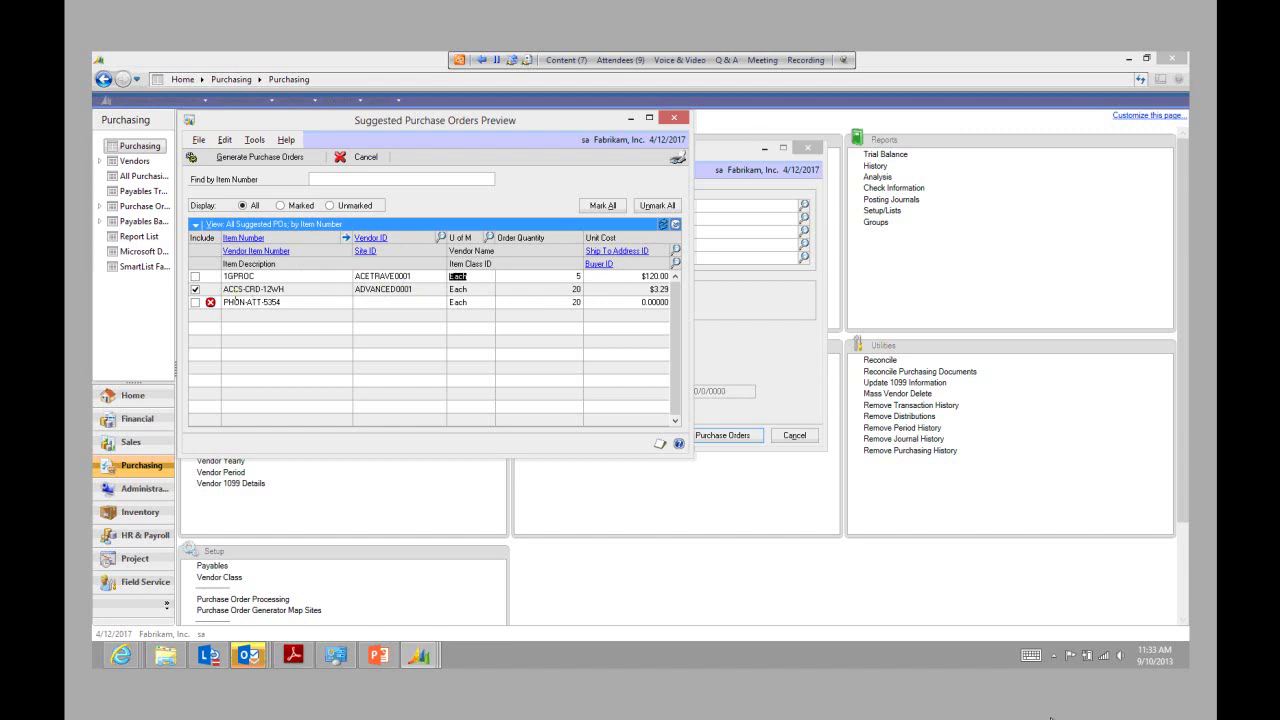
Exclude ACCS-CRD-12WH from the suggested orders, then cancel the preview and discard the suggestions
click(195, 289)
click(578, 277)
click(361, 158)
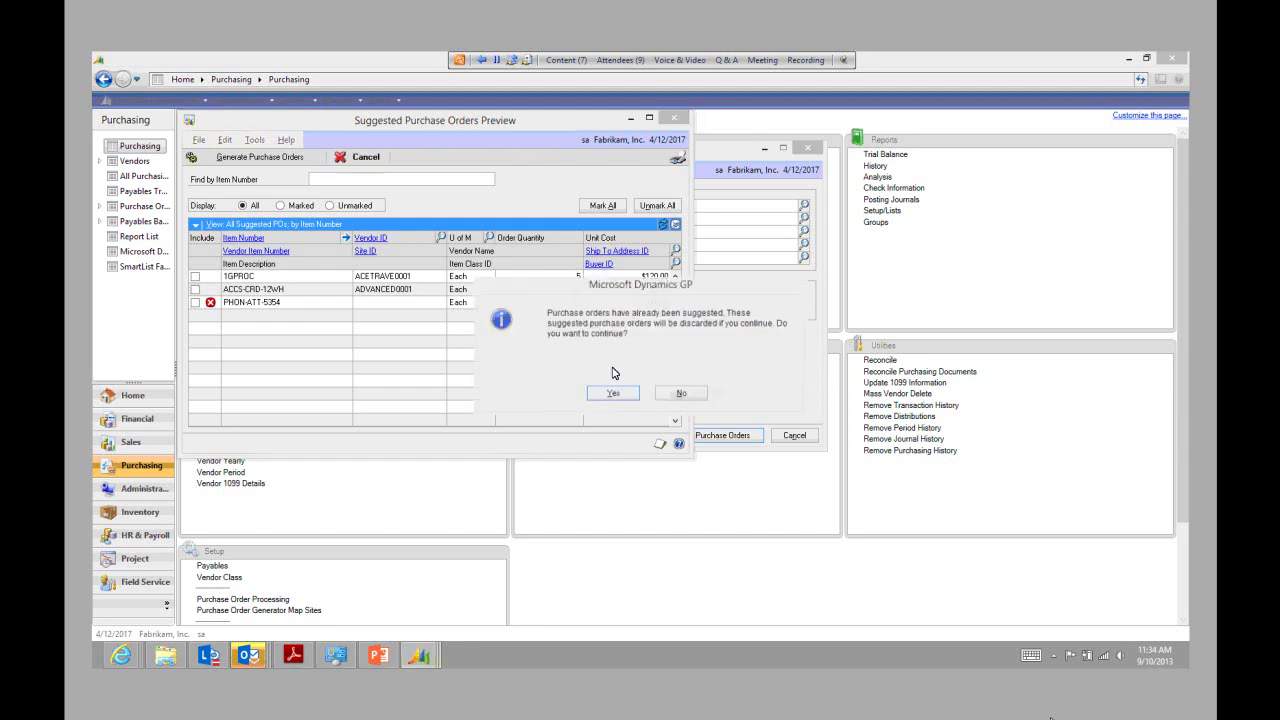
click(612, 394)
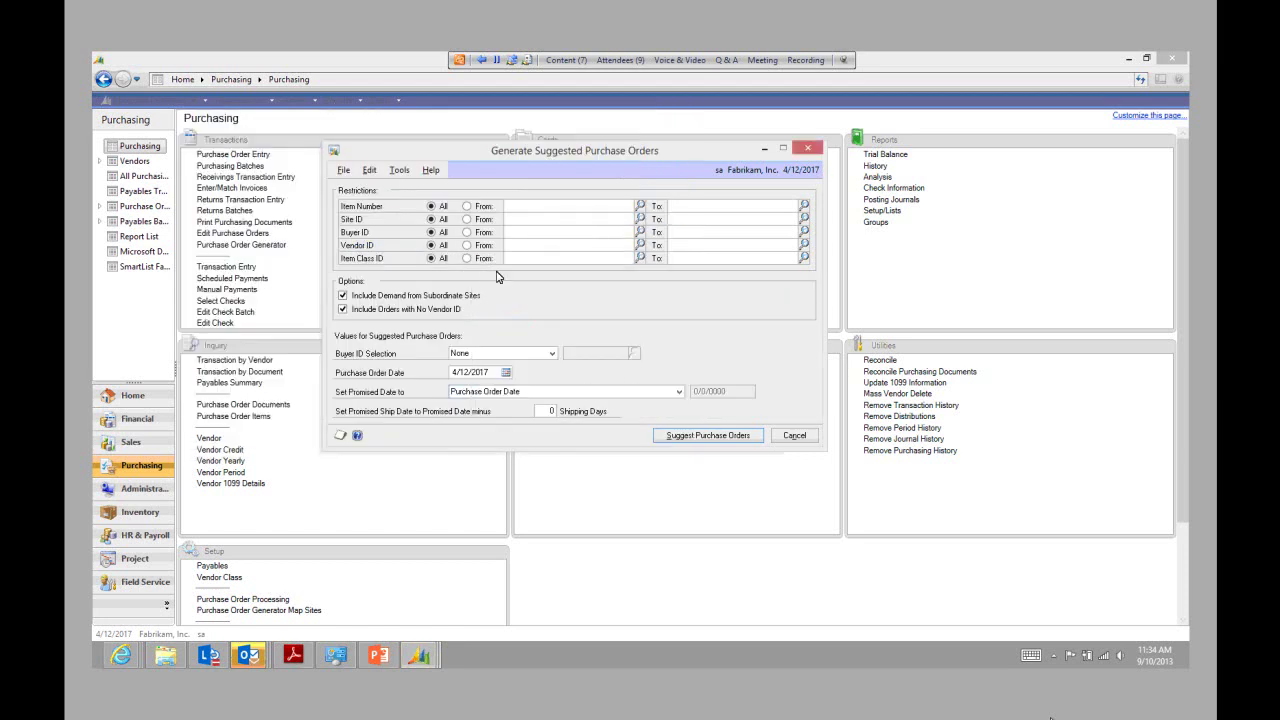
Open Item Resource Planning Maintenance in Inventory for item 1GPROC at site WAREHOUSE
drag(566, 152, 730, 197)
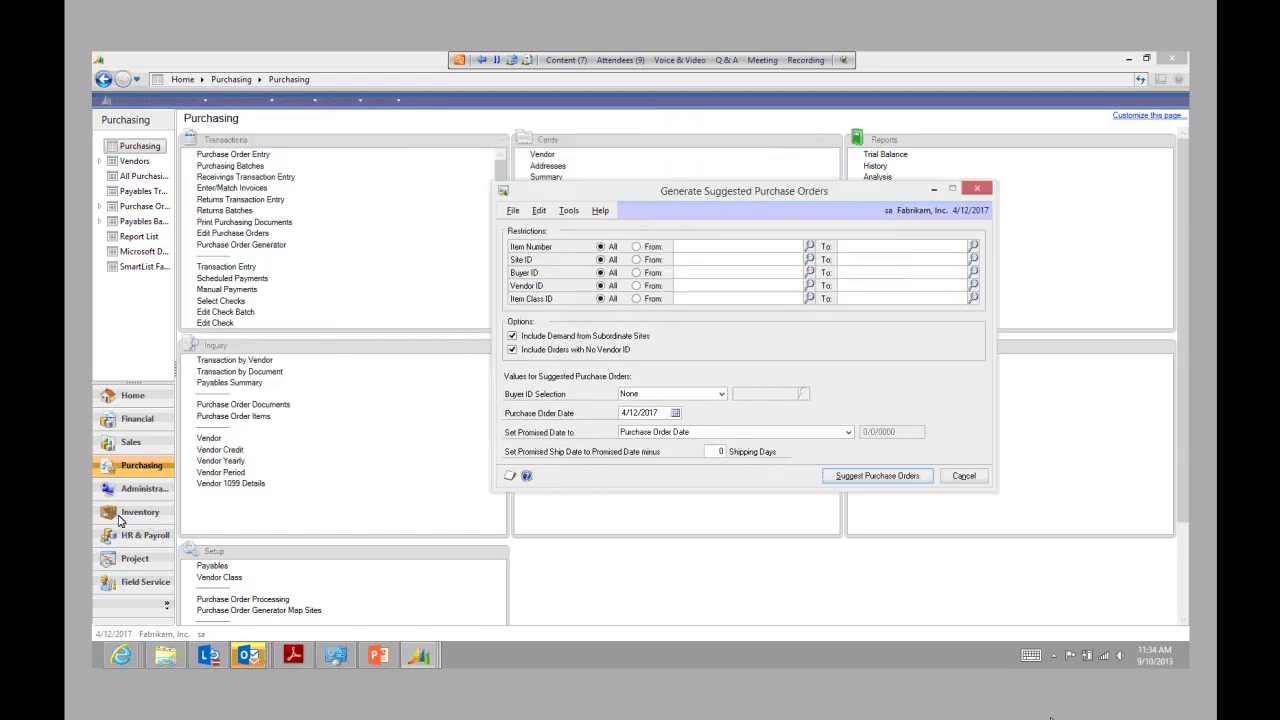
click(128, 517)
click(128, 517)
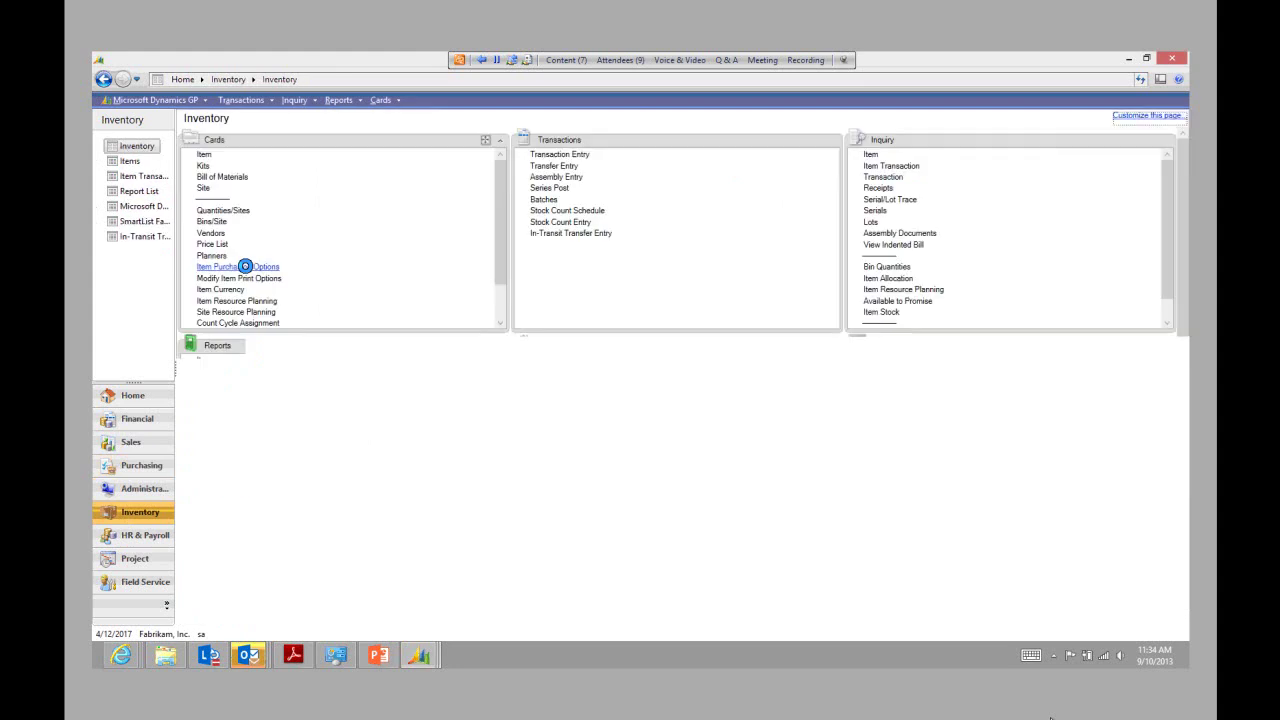
click(255, 301)
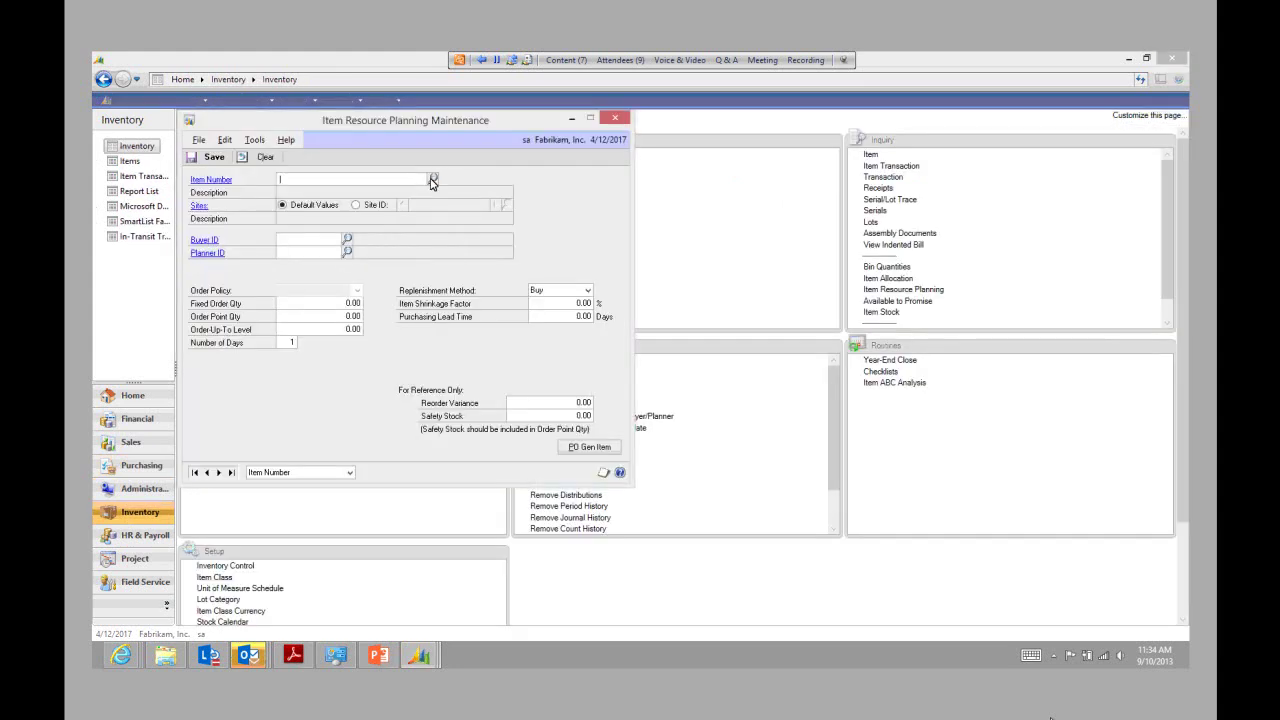
click(432, 178)
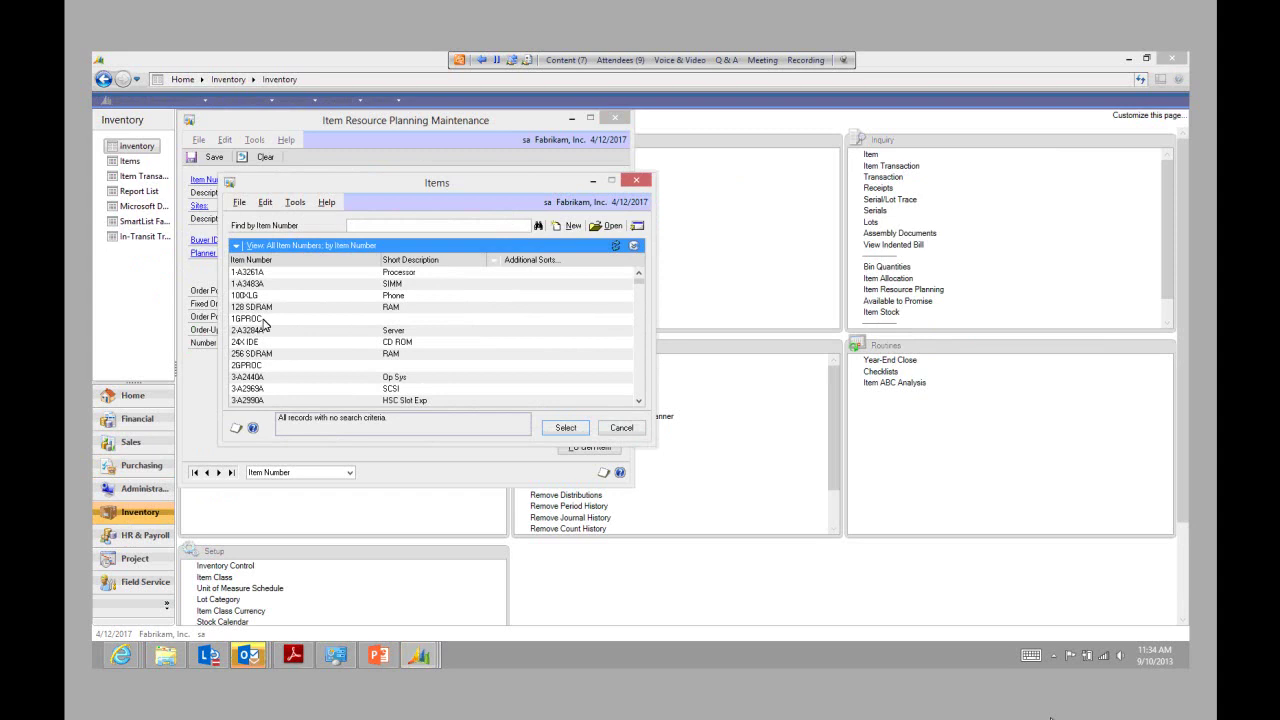
double_click(248, 318)
click(356, 205)
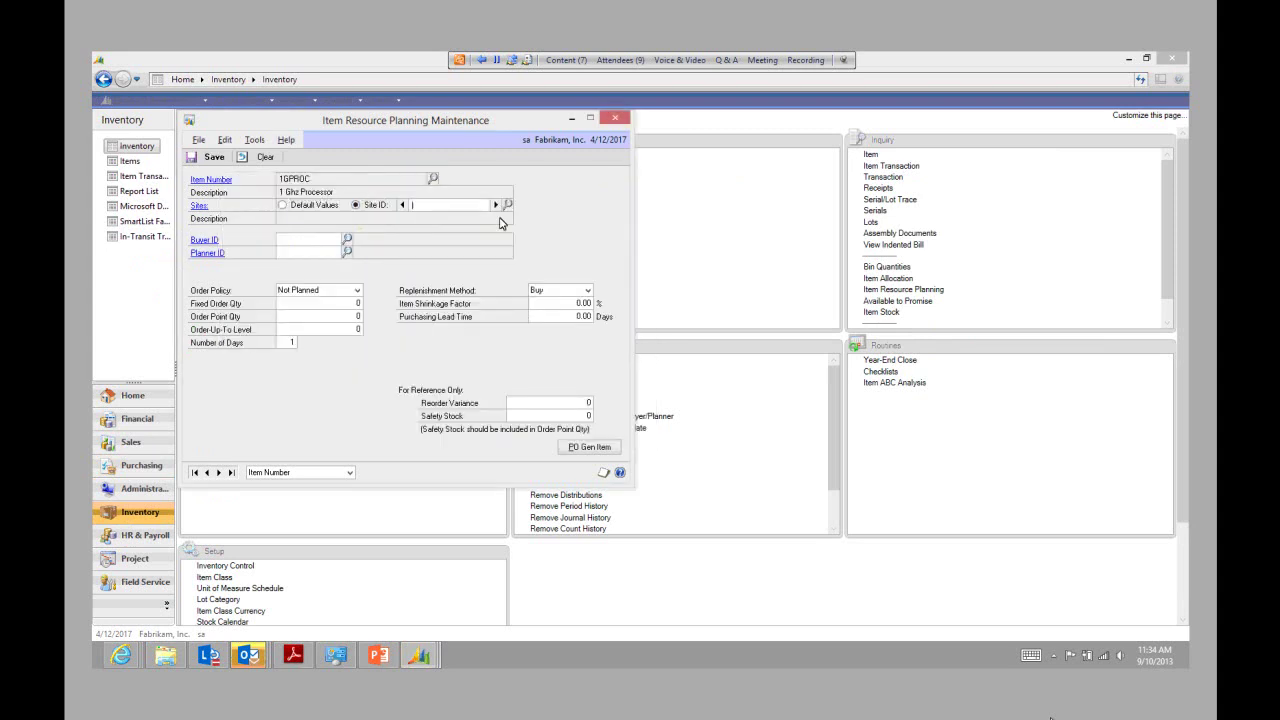
click(507, 204)
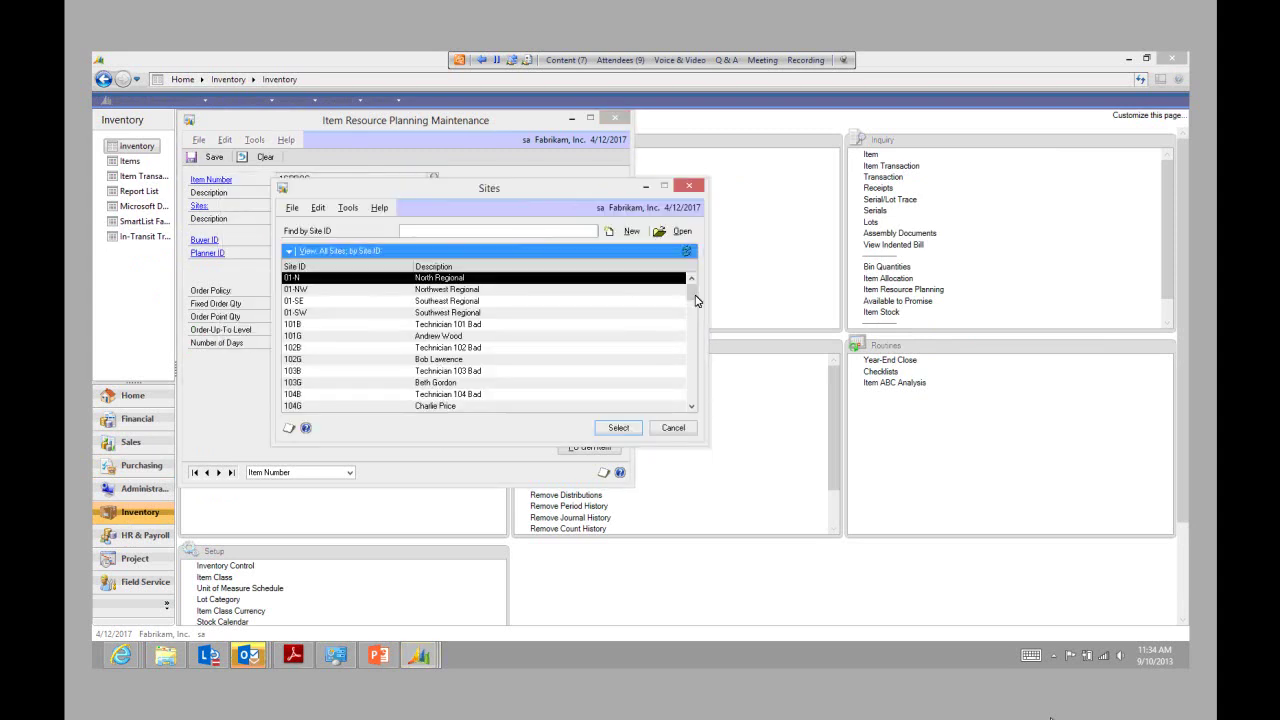
scroll(323, 370, down, 5)
double_click(321, 366)
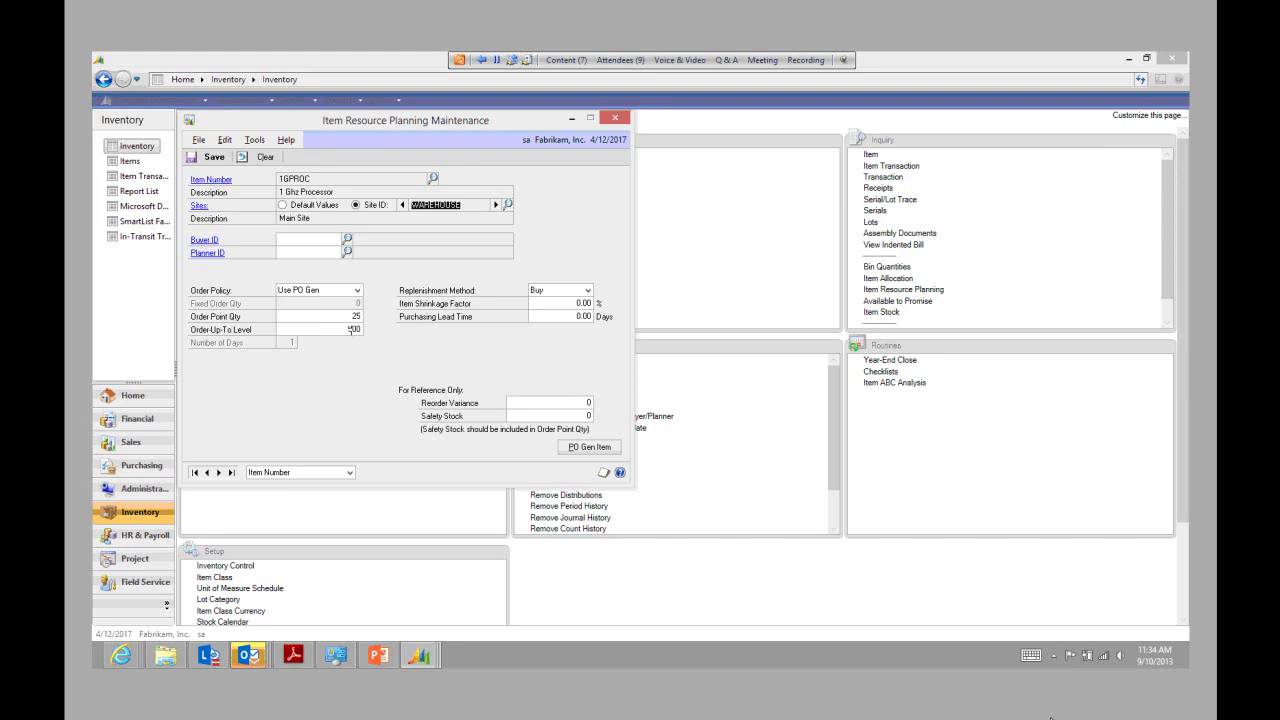
Set the item's PO Generator replenishment level to Order-Up-To Level, save the planning record, and close the window
click(584, 450)
drag(406, 139, 524, 212)
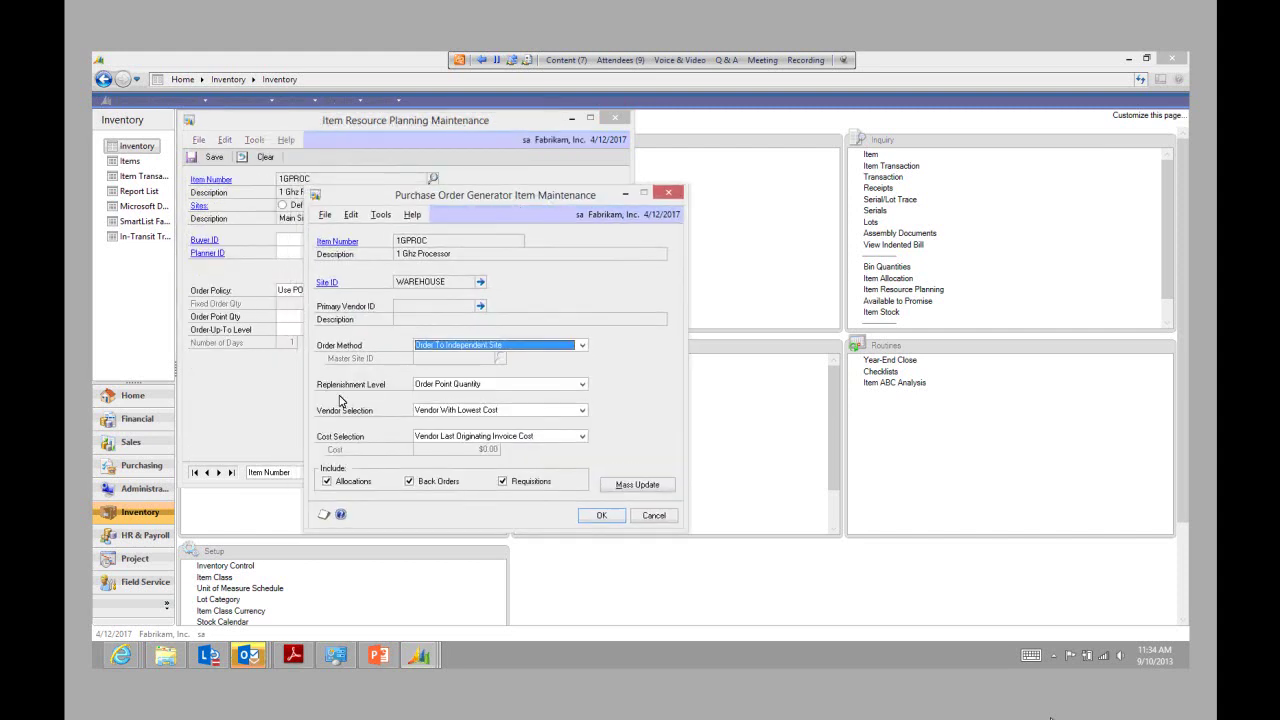
click(588, 394)
click(478, 406)
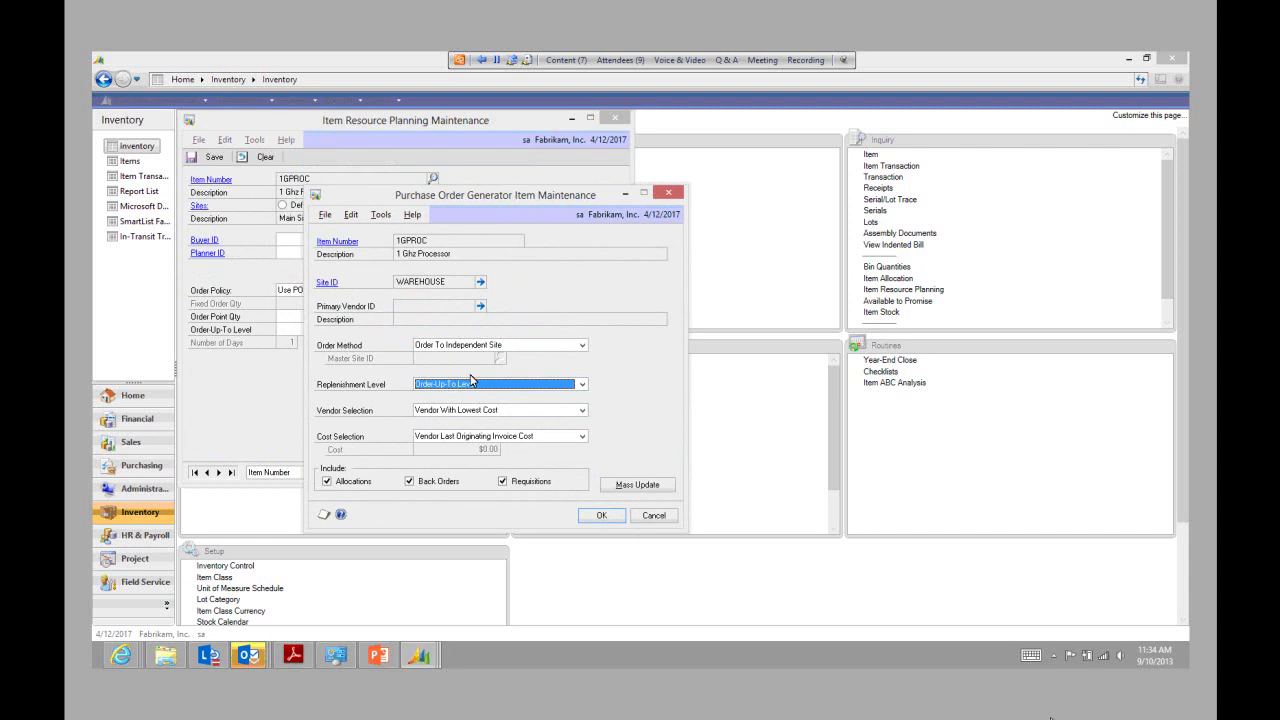
drag(528, 196, 752, 180)
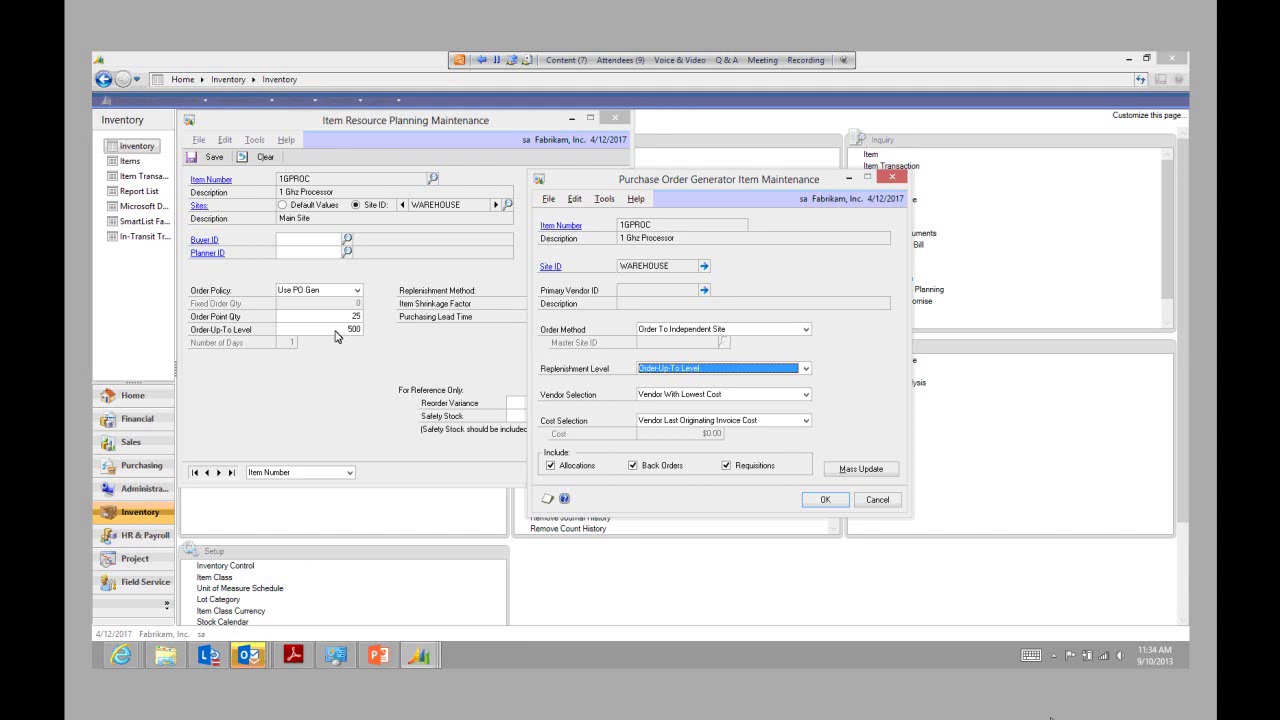
click(825, 500)
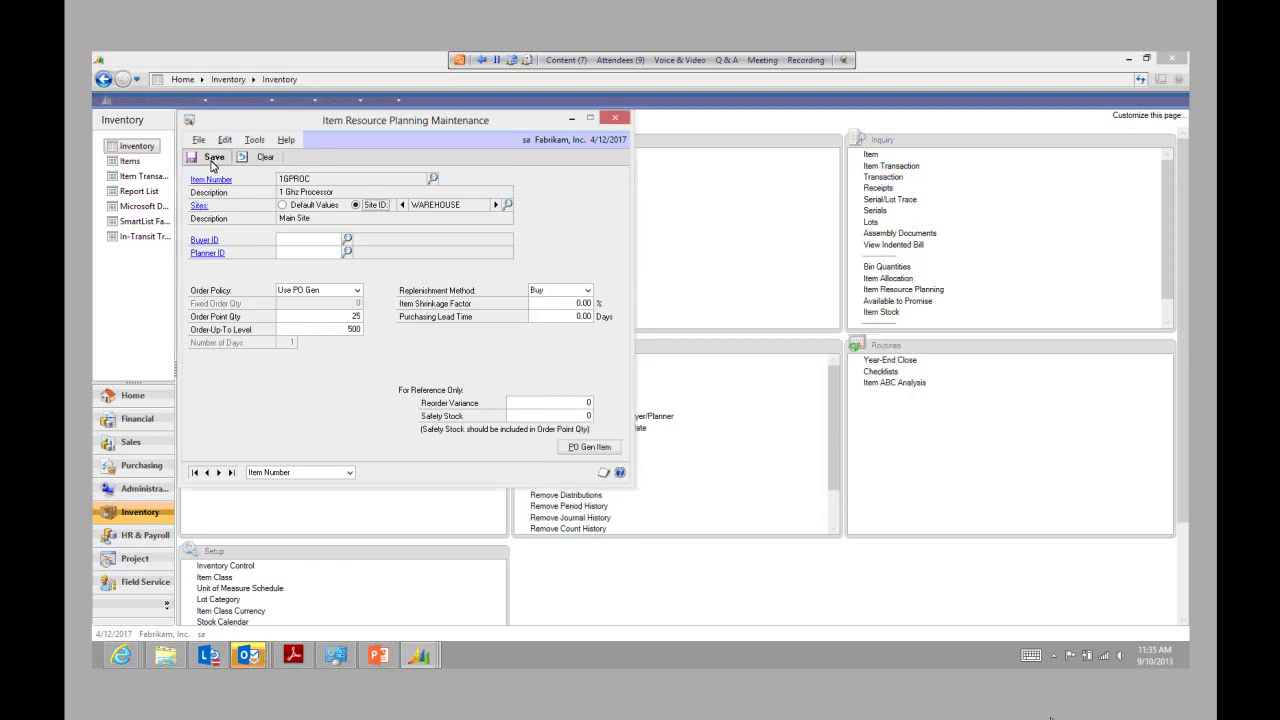
click(212, 160)
click(615, 117)
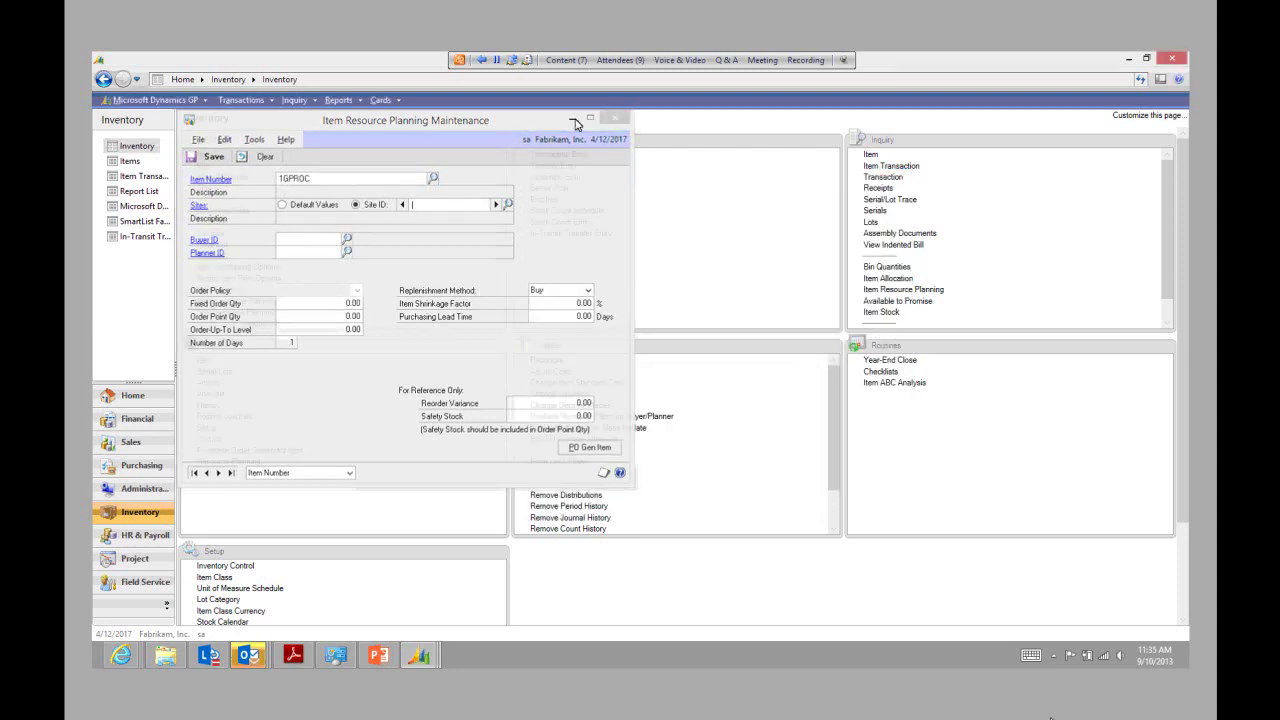
Return to Generate Suggested Purchase Orders, suggest the orders again, and expand the preview lines to full detail
click(419, 655)
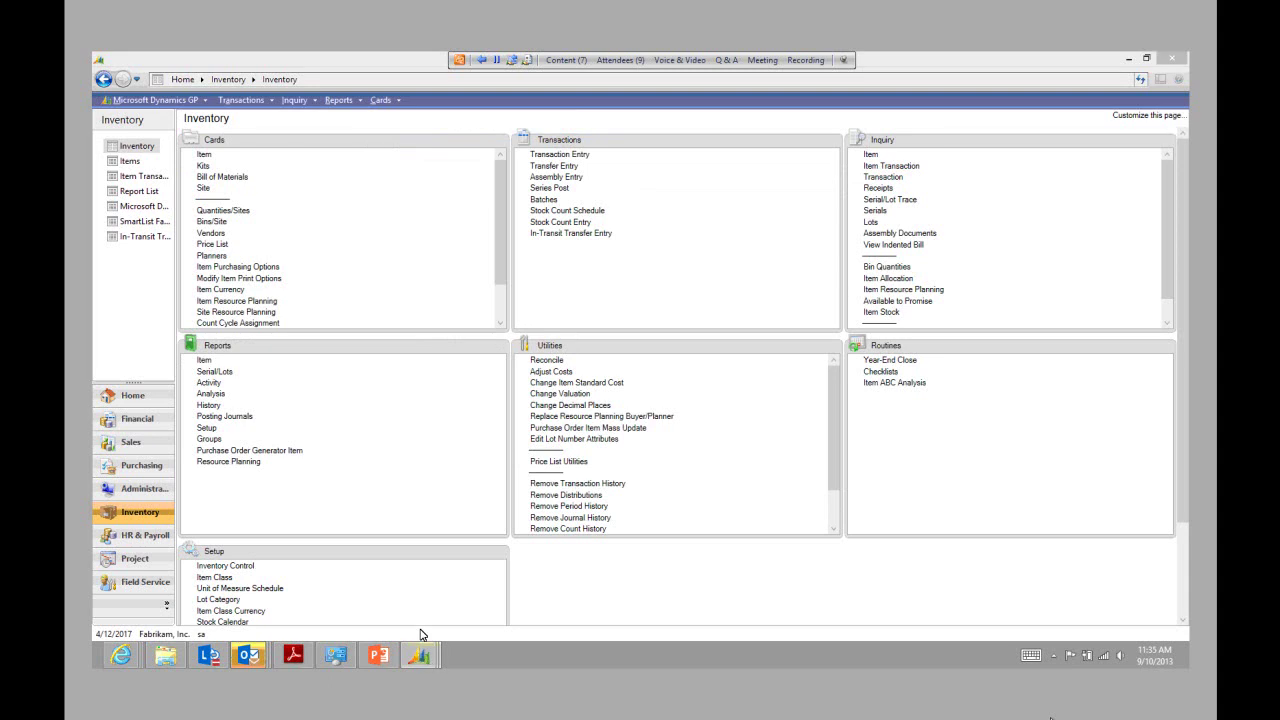
mouse_move(516, 605)
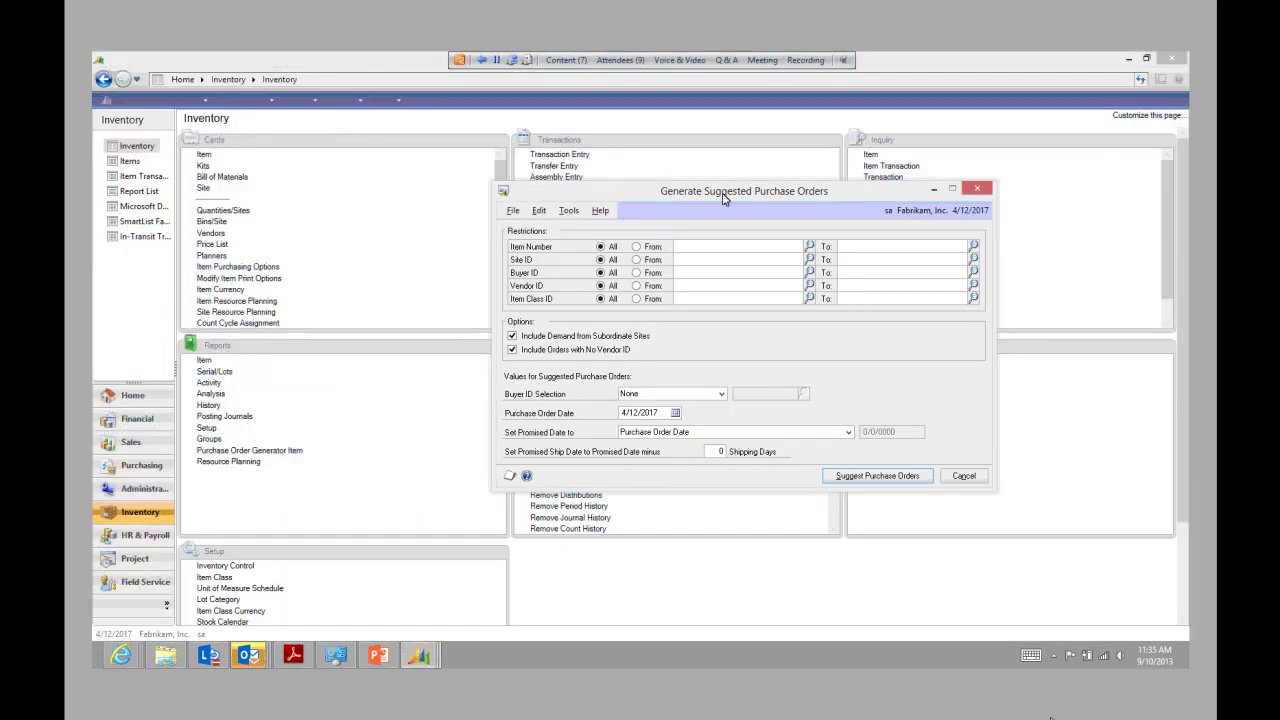
drag(718, 192, 517, 188)
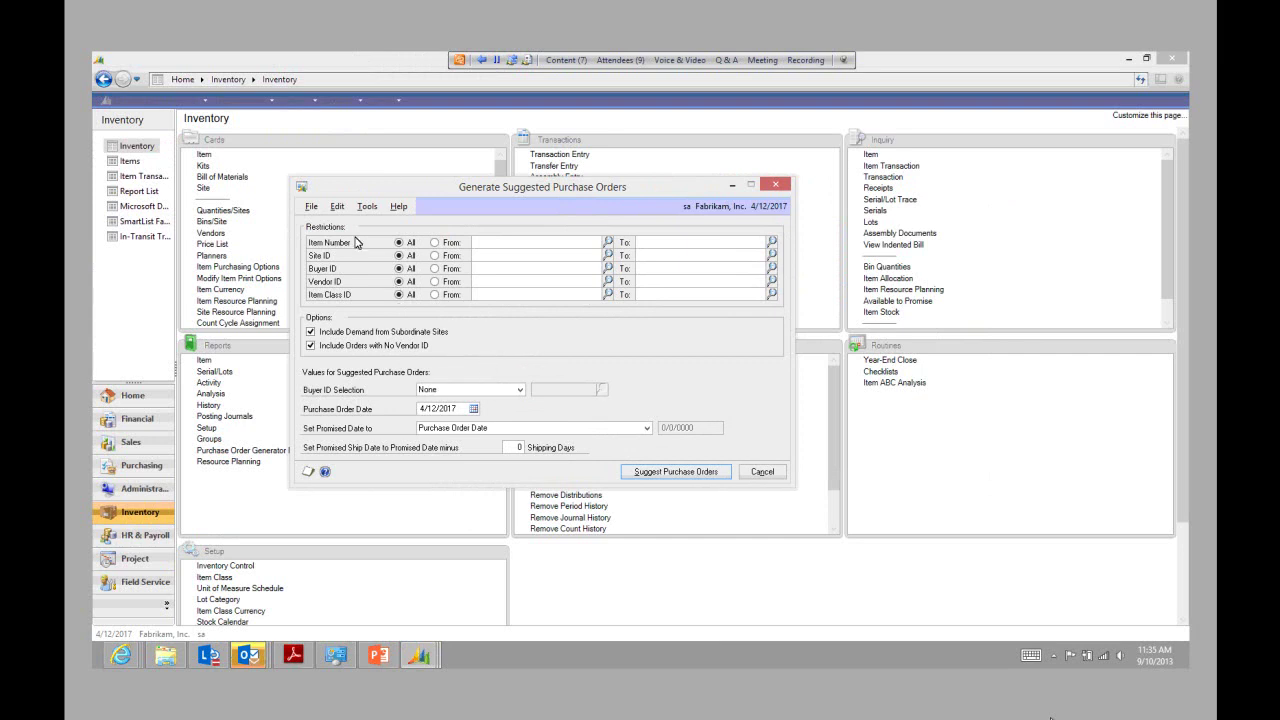
click(677, 472)
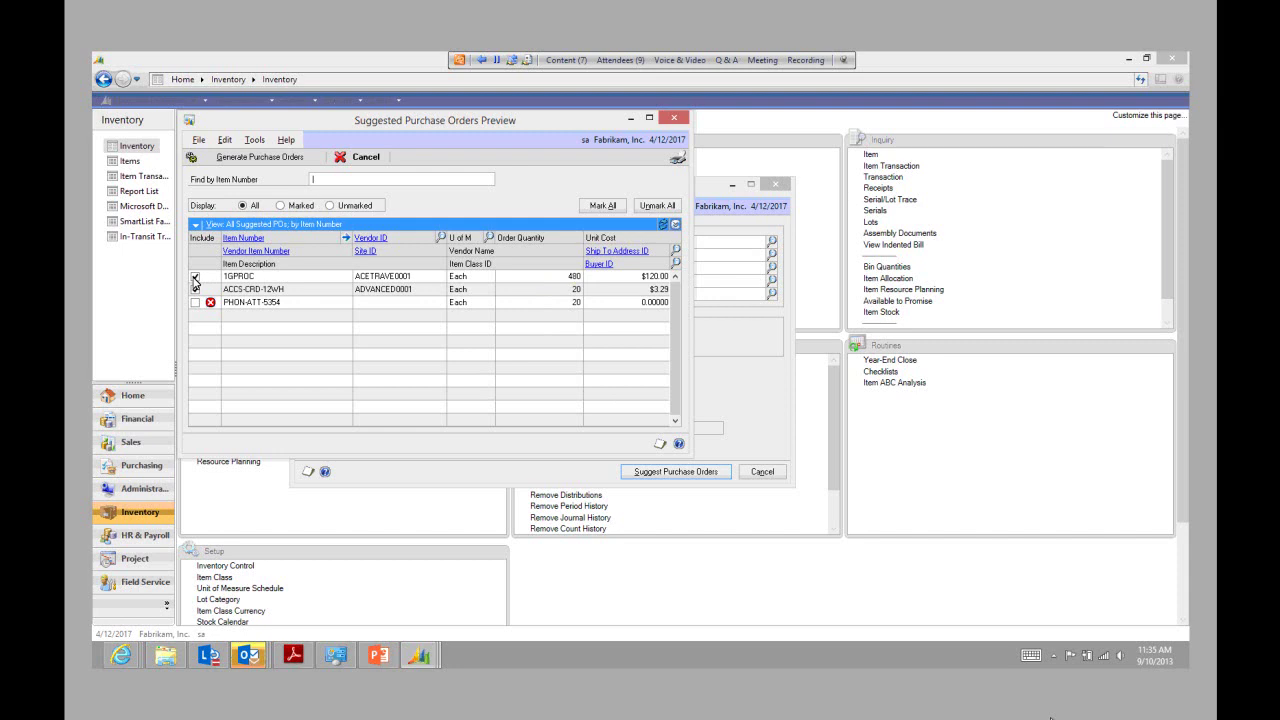
click(675, 224)
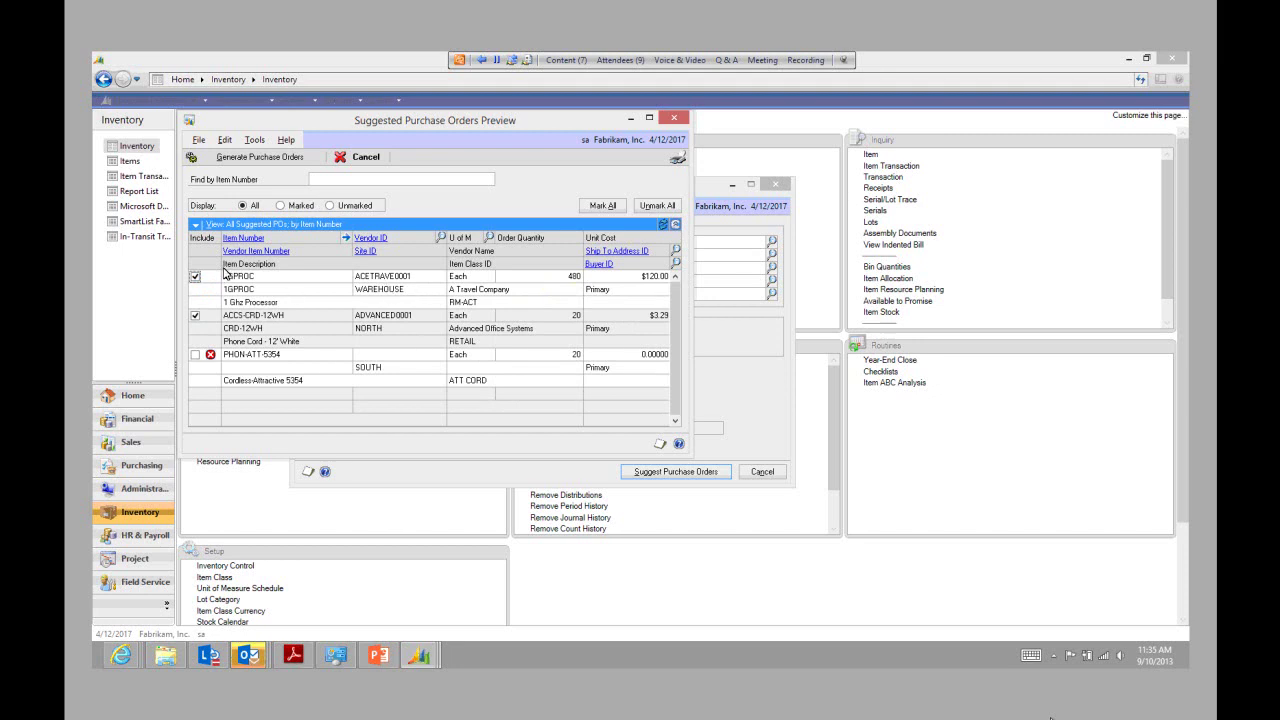
Check the editable fields and the vendor lookup for the 1GPROC line, closing the lookup without a selection
click(388, 276)
click(470, 277)
key(Tab)
key(Tab)
click(399, 276)
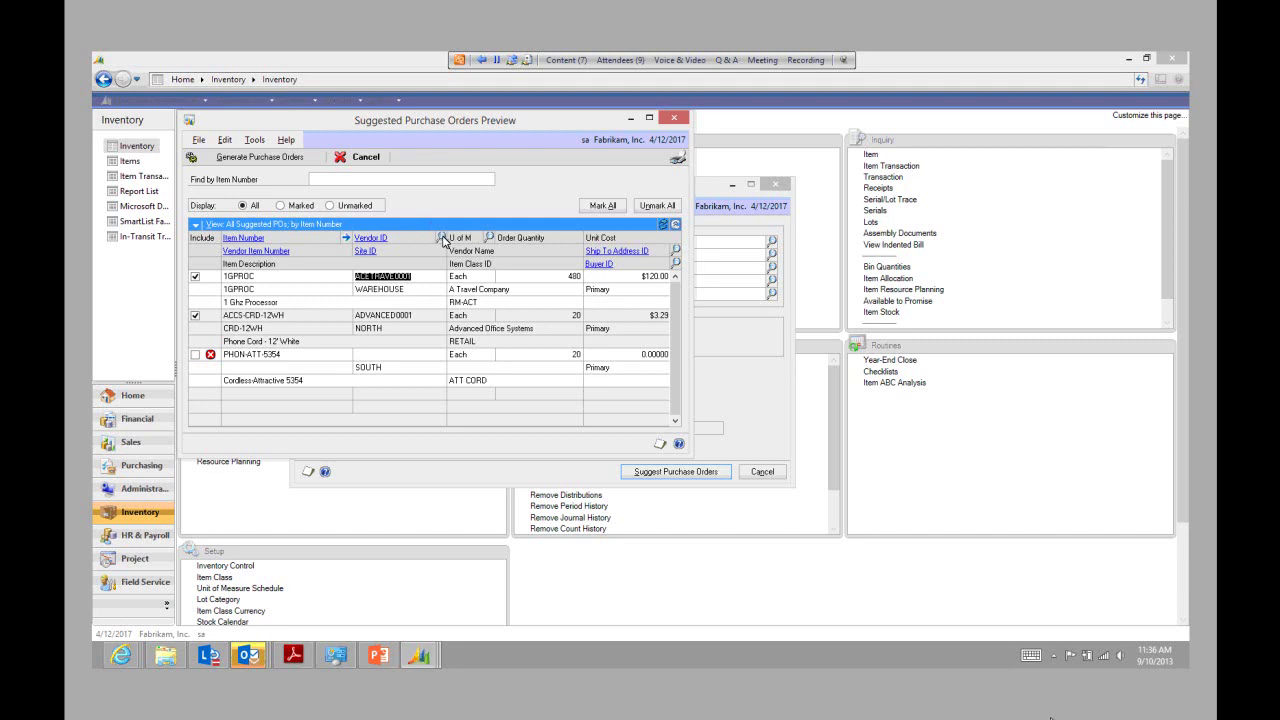
click(442, 239)
click(638, 178)
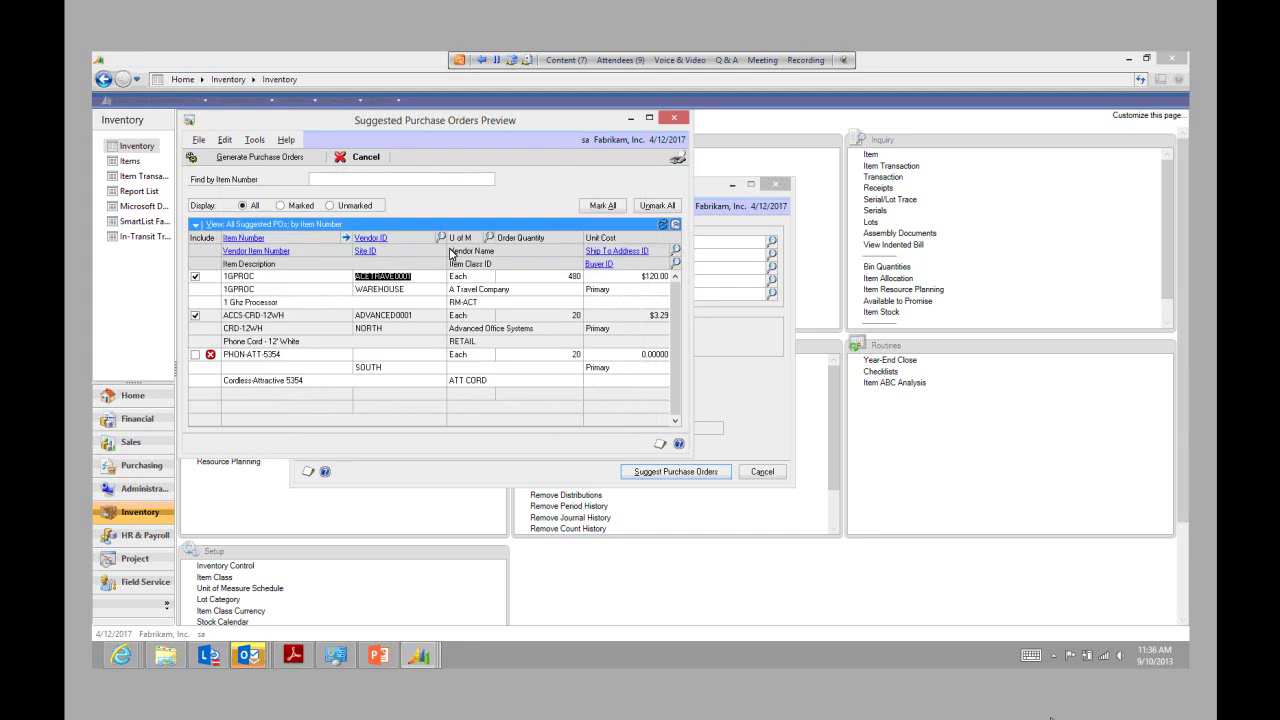
Check the purchasing units of measure available for the 1GPROC line and cancel the lookup
click(476, 276)
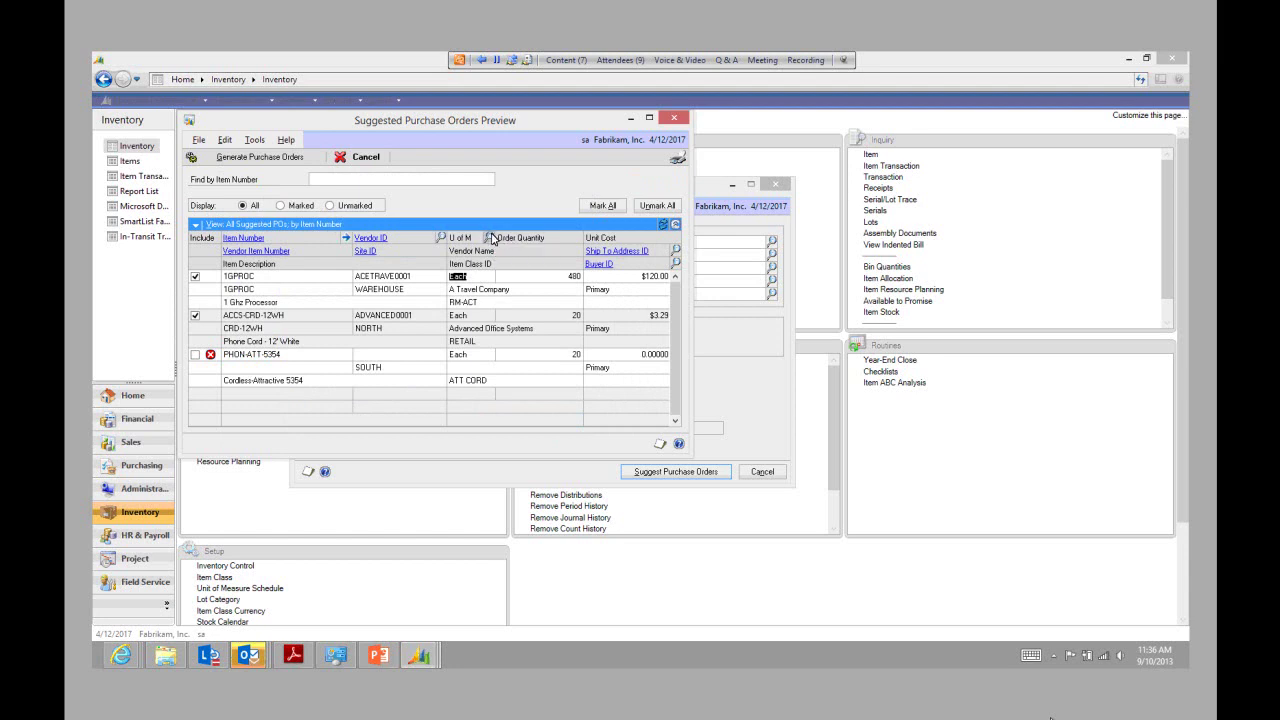
click(489, 237)
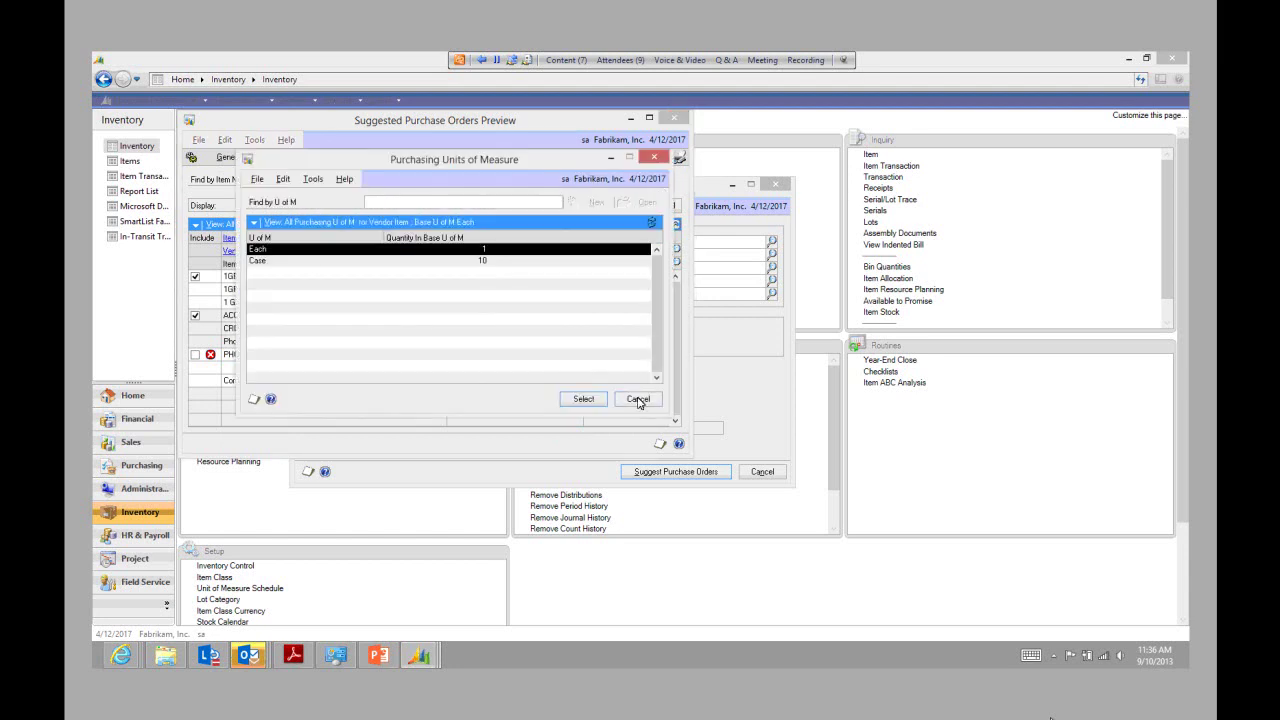
click(637, 399)
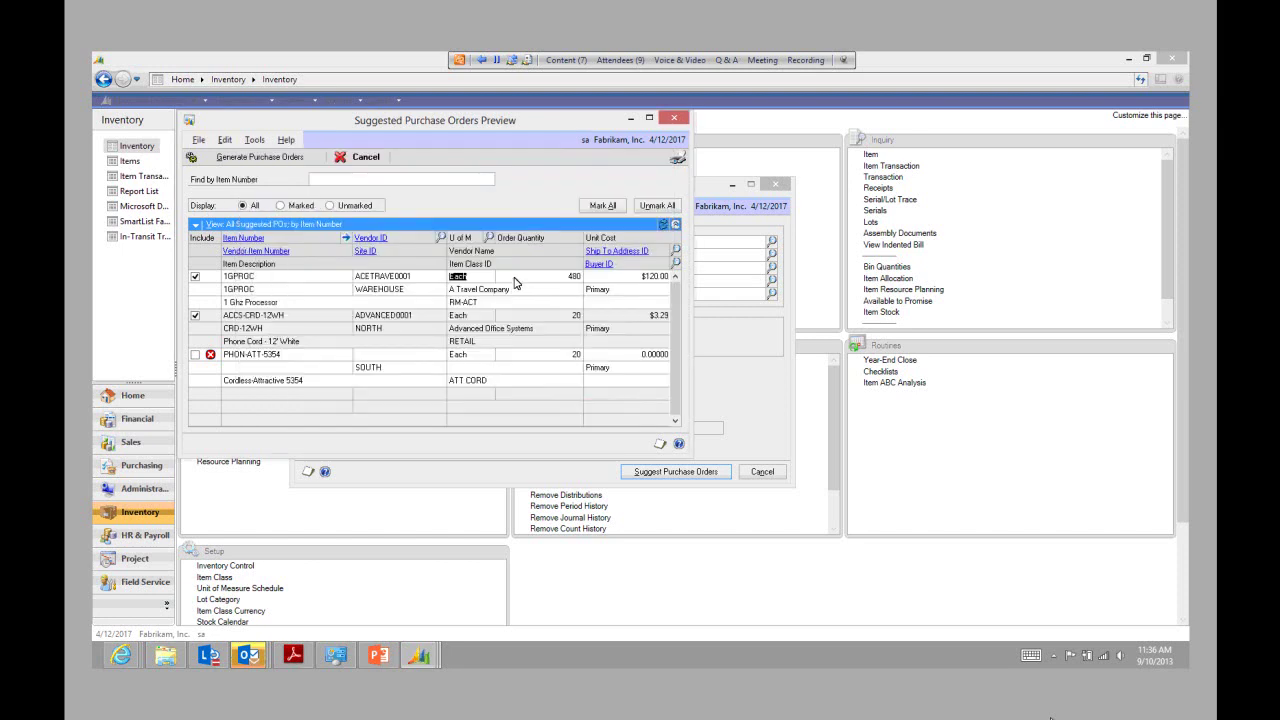
Try an order quantity of 450 on the 1GPROC line and restore it to 480
click(565, 276)
text(450)
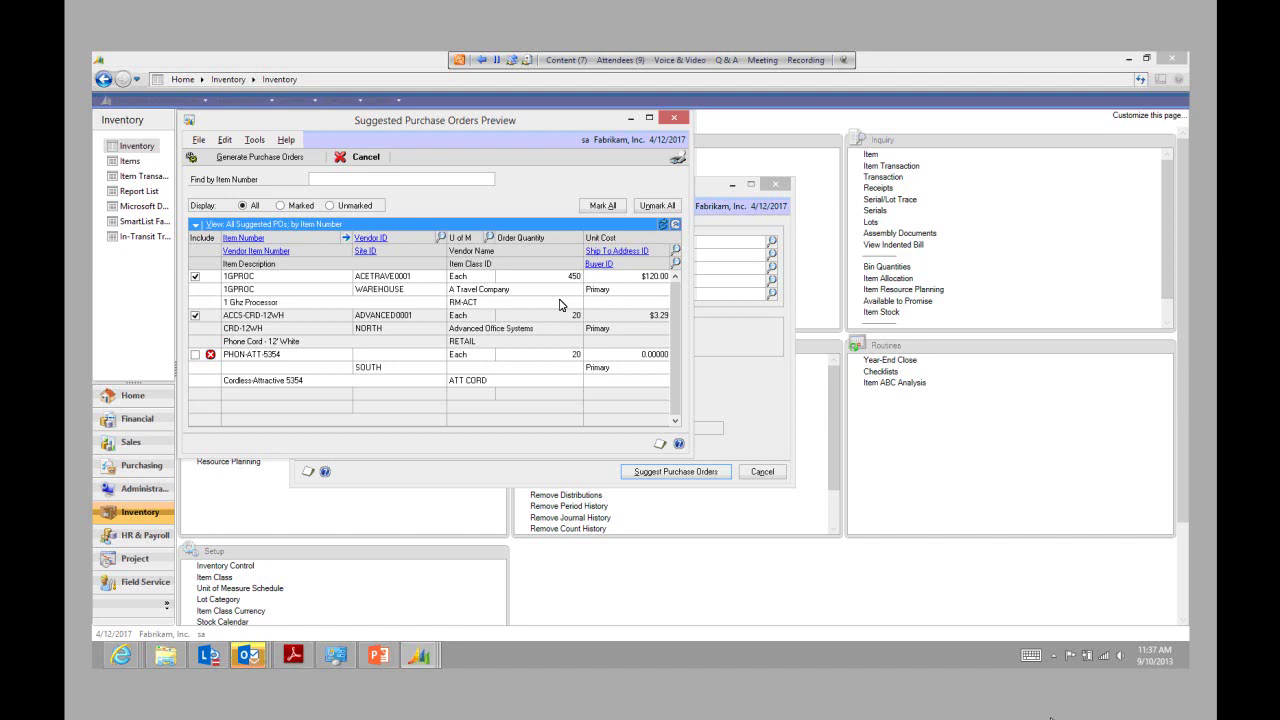
key(BackSpace)
text(0)
key(Tab)
Check the WAREHOUSE option in the ship-to address lookup for the 1GPROC line and cancel the lookup
click(612, 292)
click(675, 251)
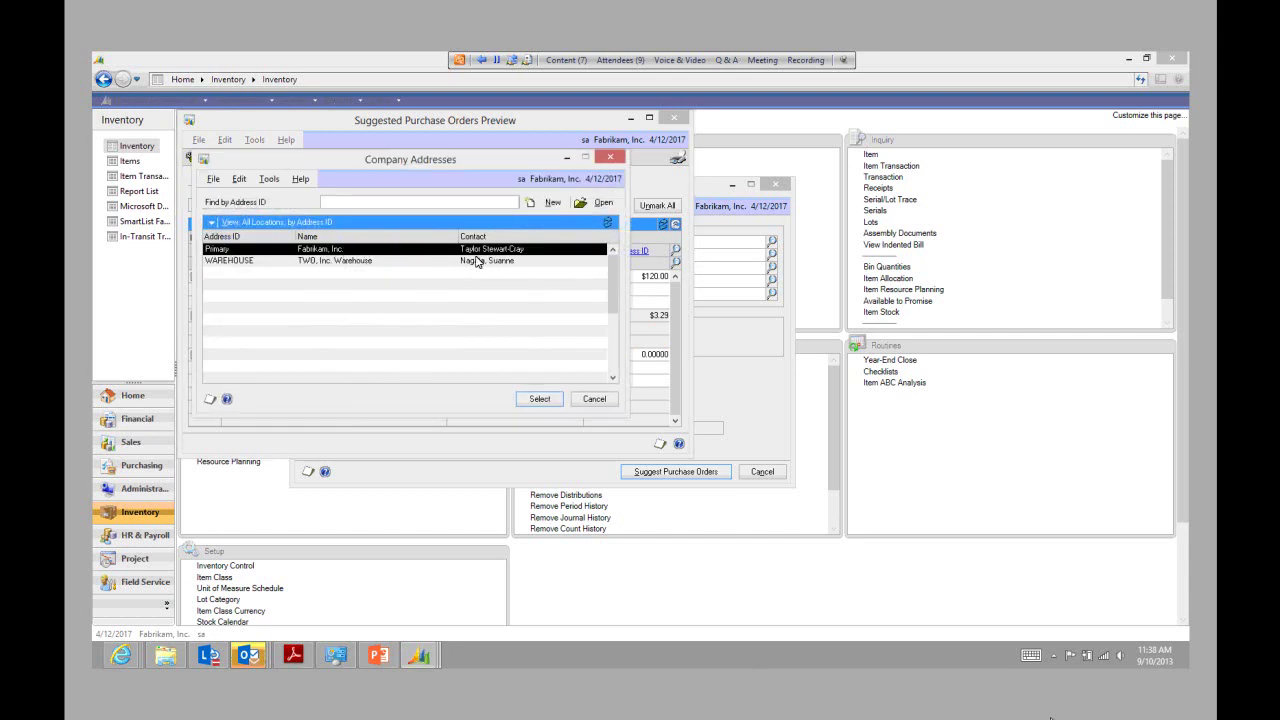
click(326, 264)
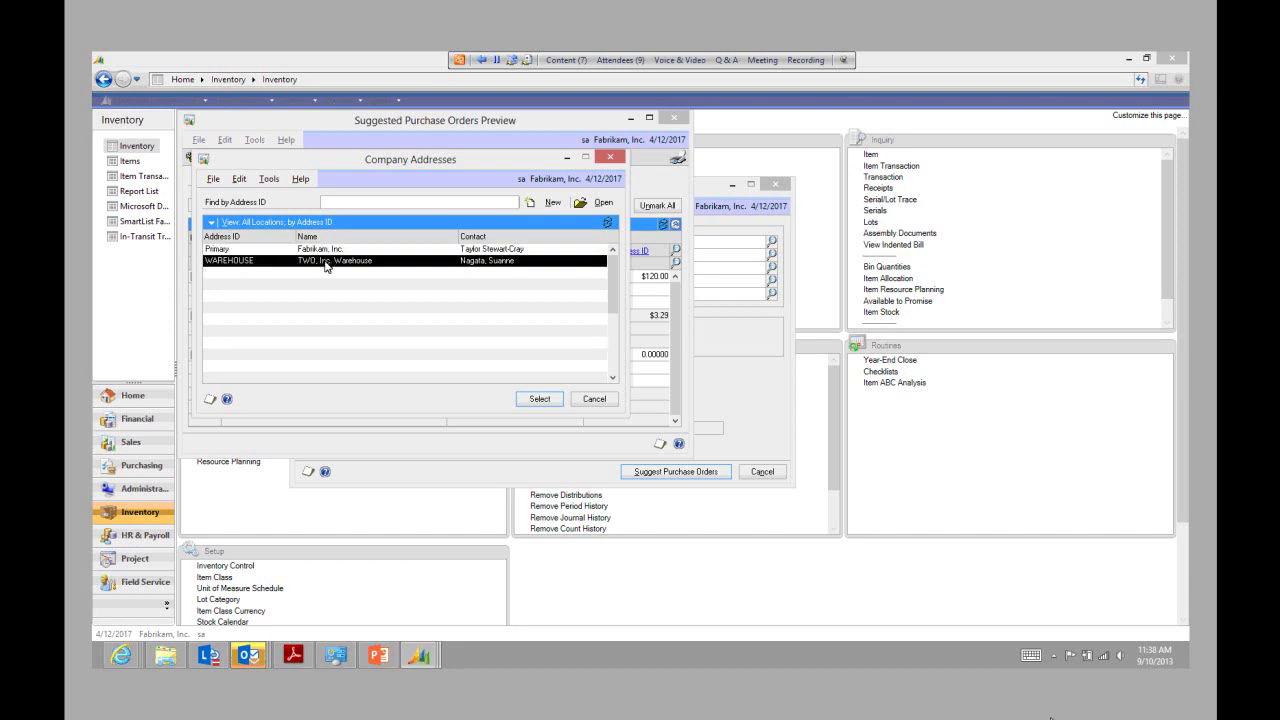
click(590, 399)
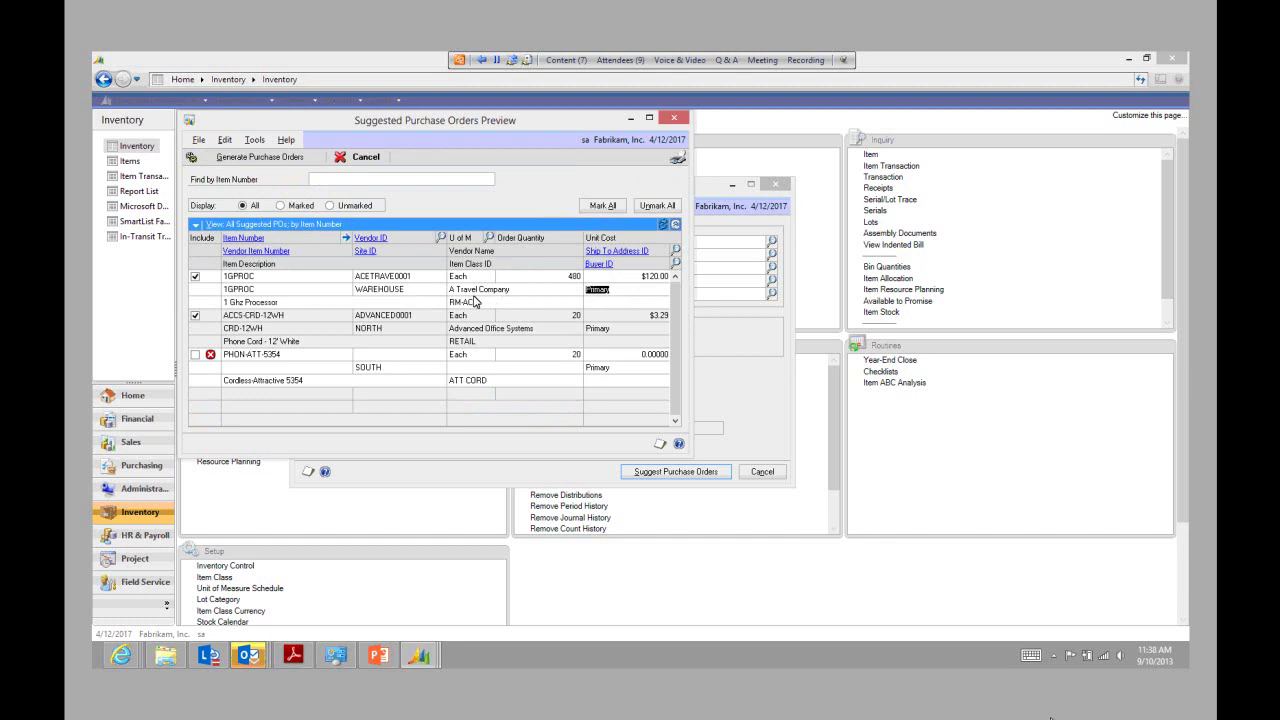
Try marking individual and all suggested orders, then unmark everything and include only the 1GPROC line
click(383, 277)
click(196, 315)
click(196, 315)
click(195, 277)
click(603, 206)
click(657, 206)
click(196, 277)
Filter the suggested orders by Marked and by Unmarked, then display all of them again
click(280, 205)
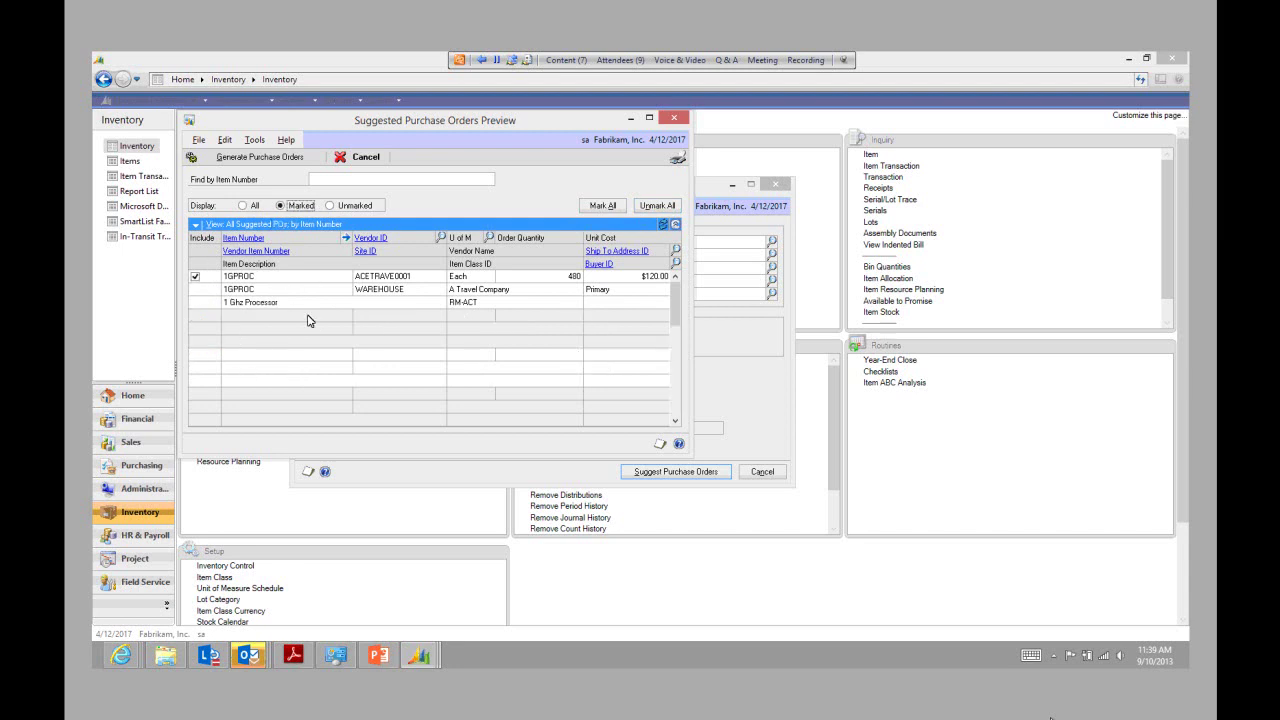
click(333, 205)
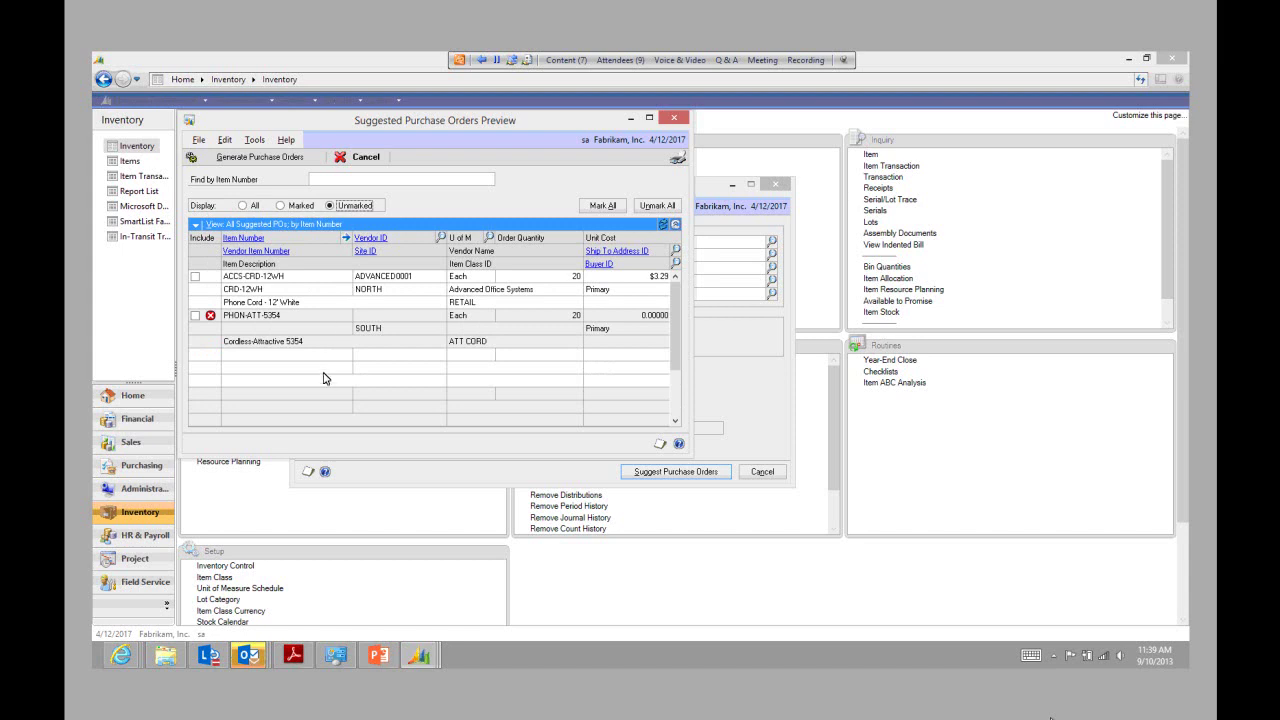
click(292, 207)
click(245, 205)
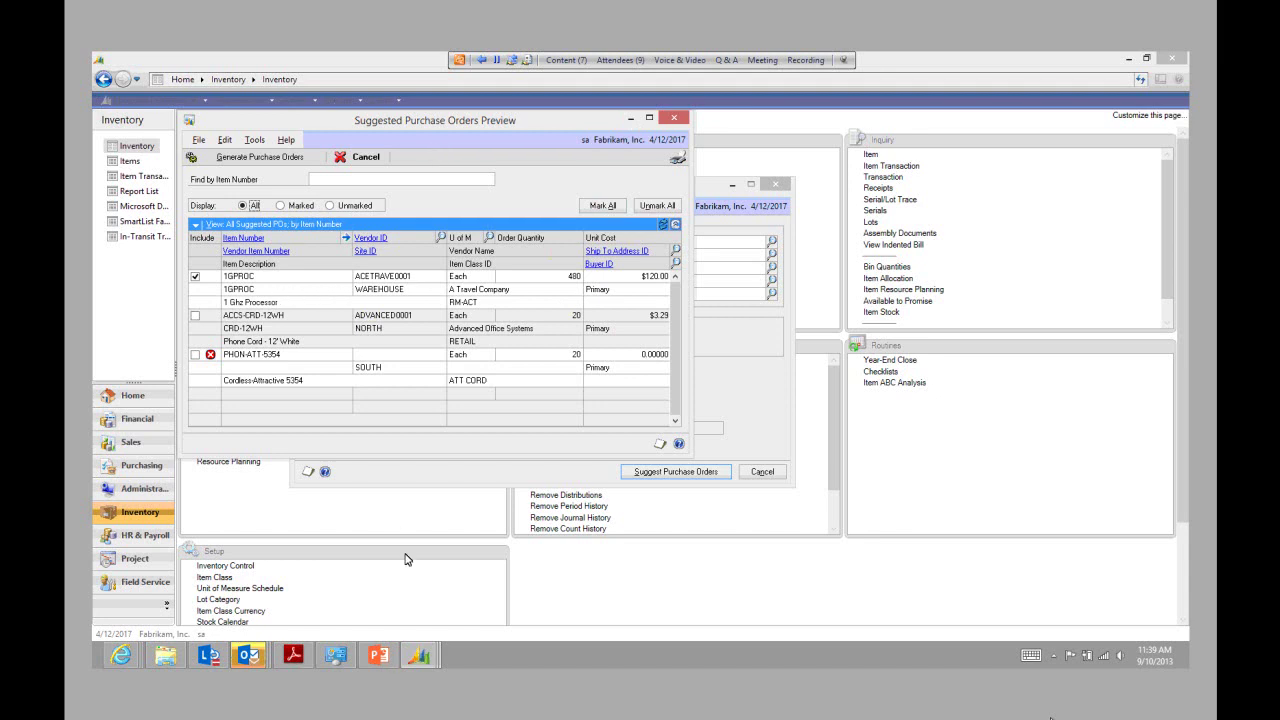
Switch to the PO Generator presentation in PowerPoint and show the Review Suggested POs slide full screen
mouse_move(385, 622)
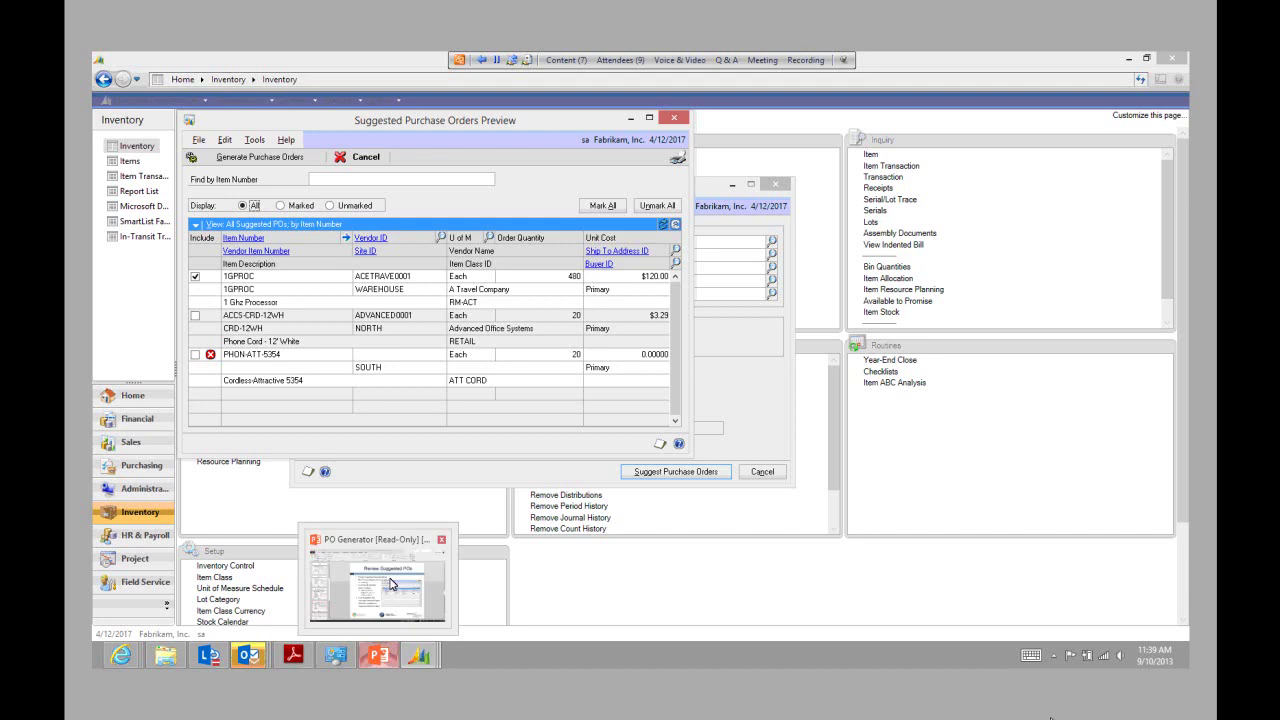
mouse_move(392, 587)
click(457, 572)
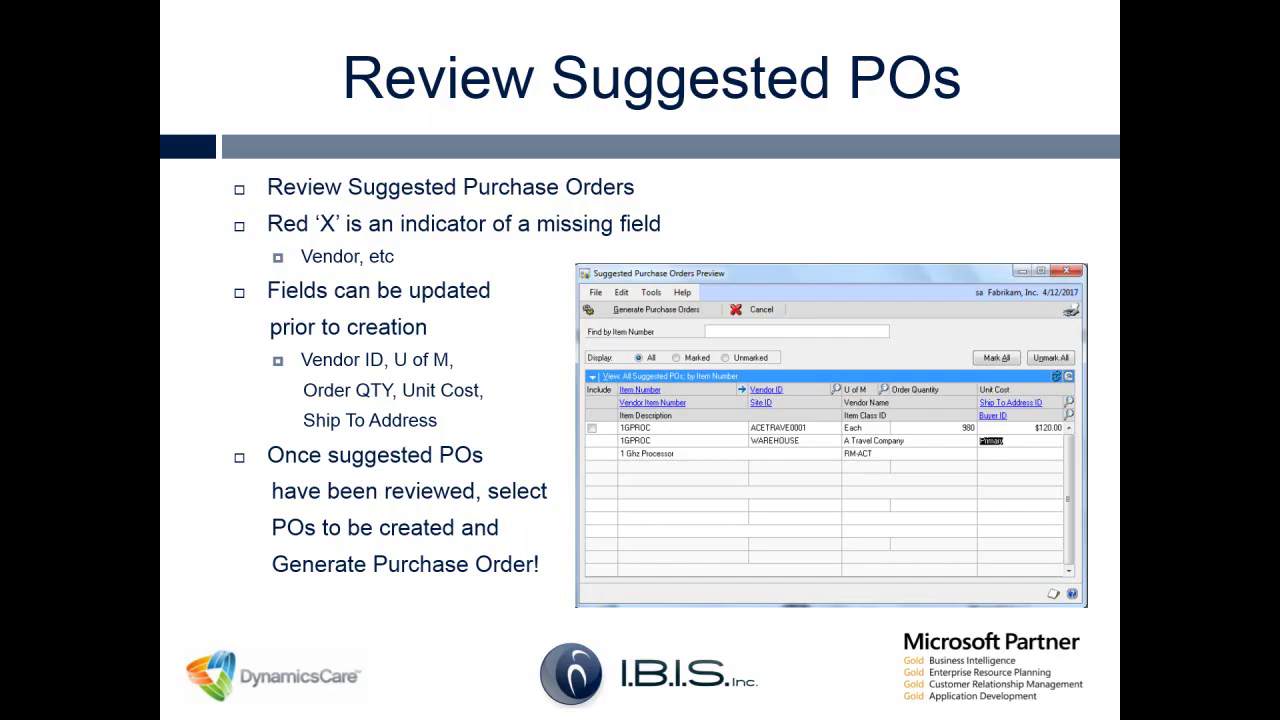